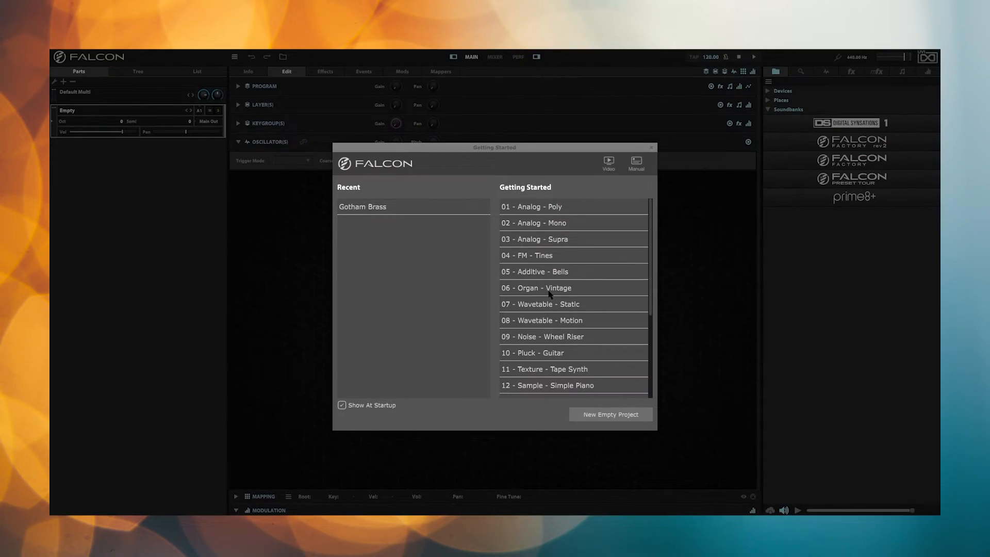
# - Browse the Getting Started programs and load 18 - VOSIM - Theremin Mono
pyautogui.scroll(-3, 550, 294)
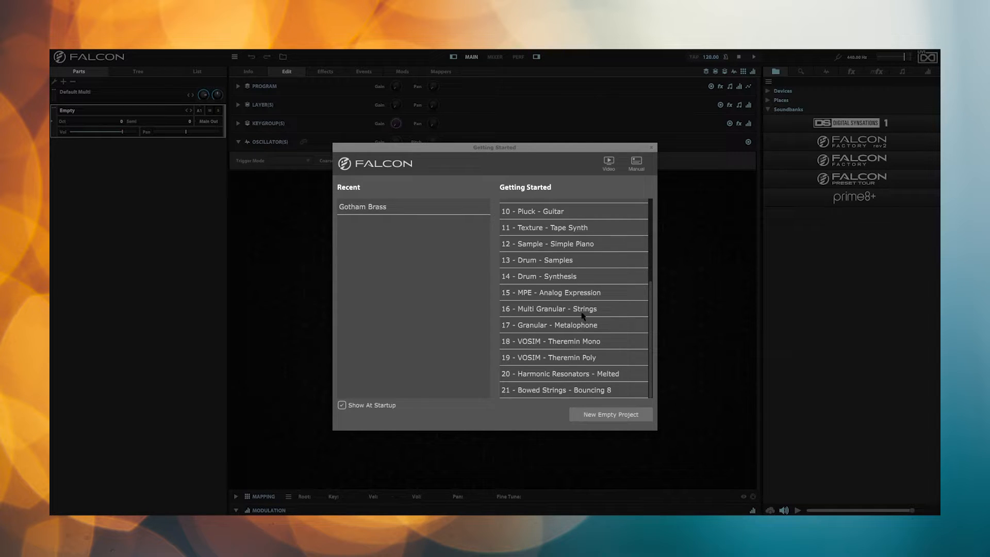
pyautogui.scroll(3, 583, 317)
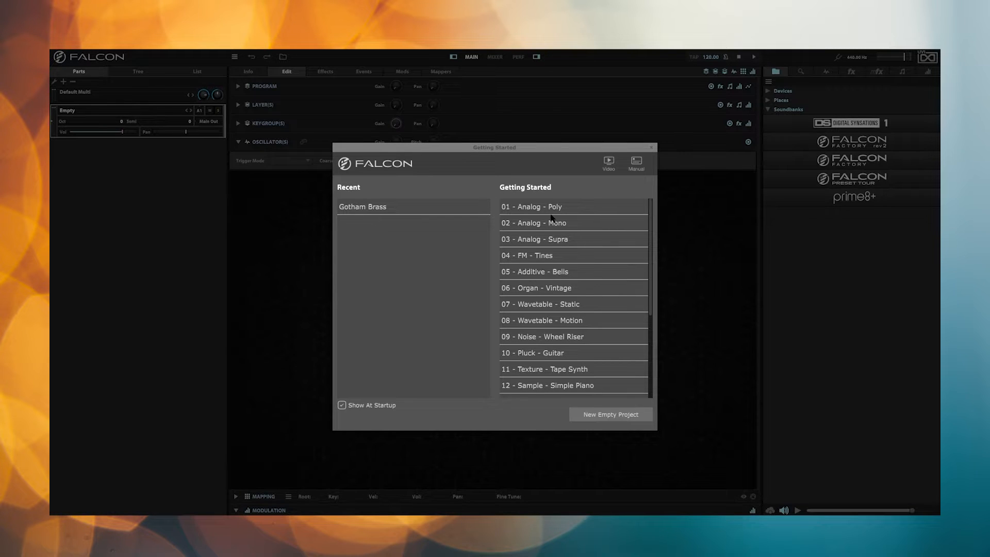
pyautogui.scroll(-3, 555, 238)
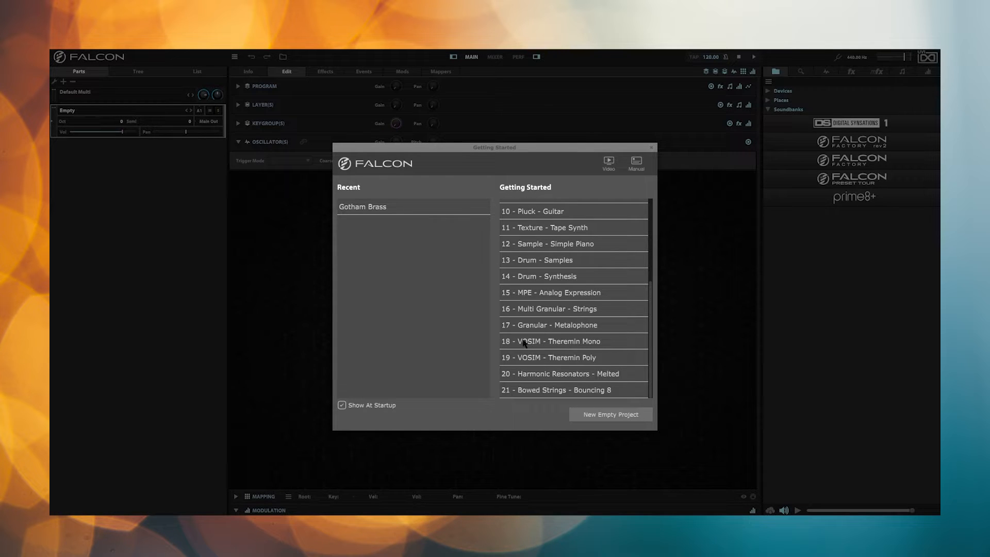
pyautogui.click(554, 343)
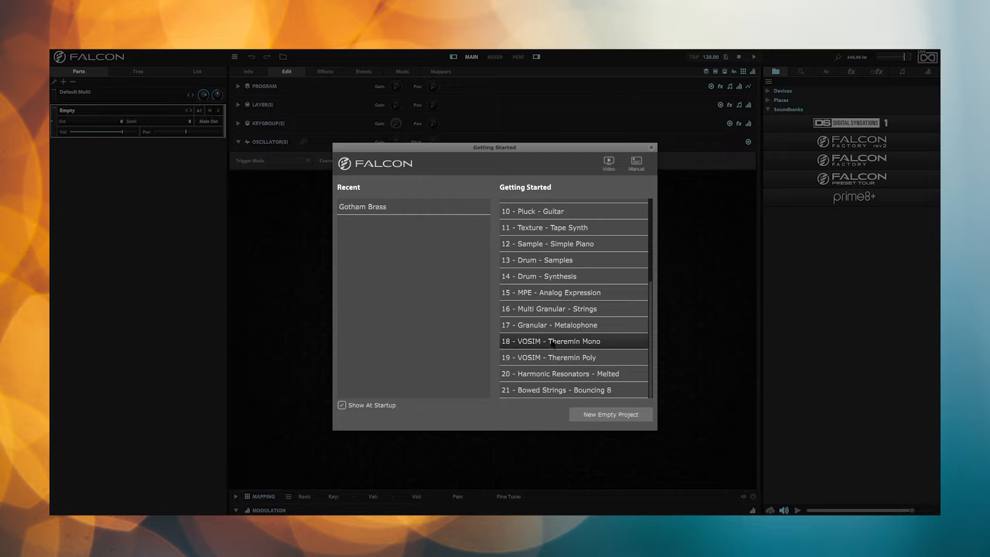
pyautogui.click(549, 343)
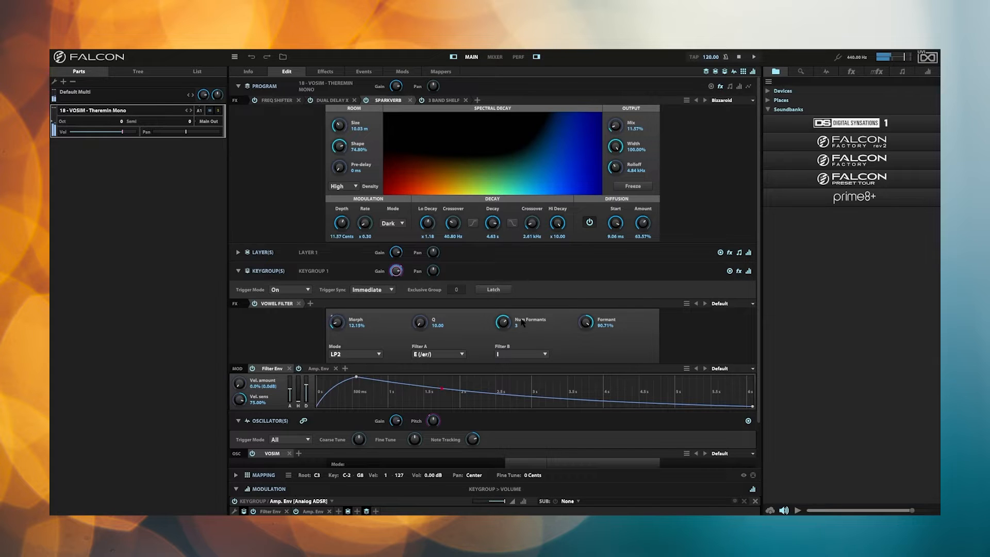
# - Expand Layer 1 and Keygroup 1 in the program's tree and show the editing view with Layer 1 selected
pyautogui.click(244, 73)
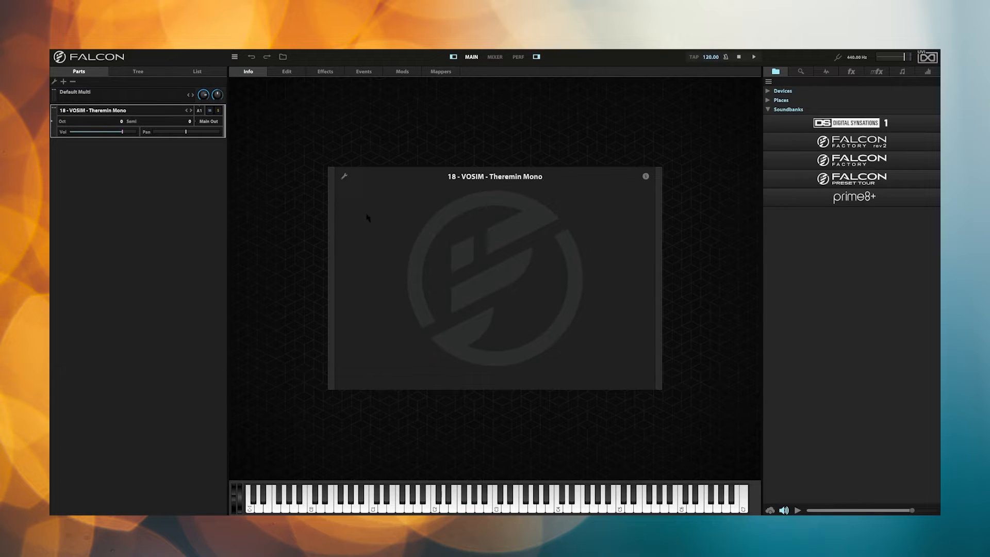
pyautogui.click(133, 72)
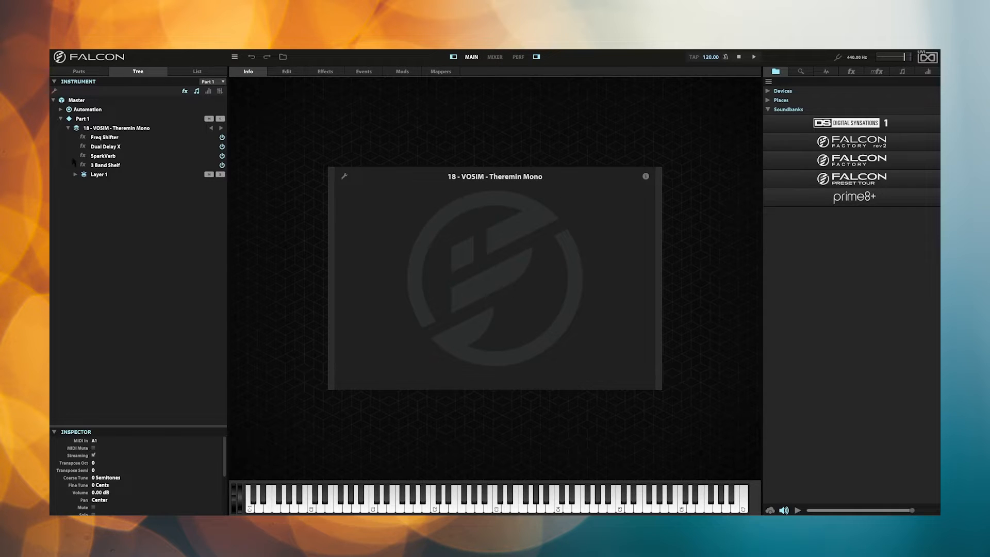
pyautogui.click(75, 175)
pyautogui.click(82, 184)
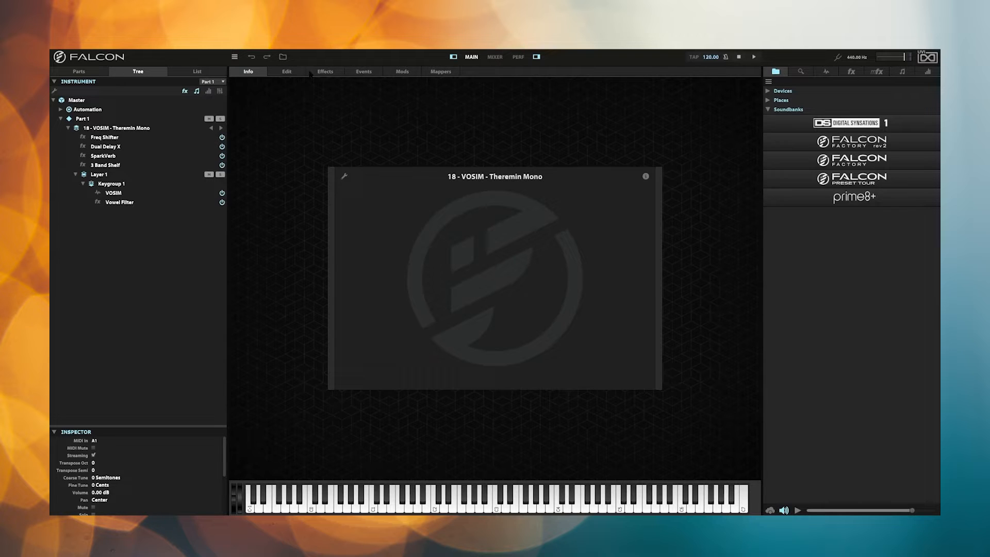
pyautogui.click(291, 72)
pyautogui.click(114, 176)
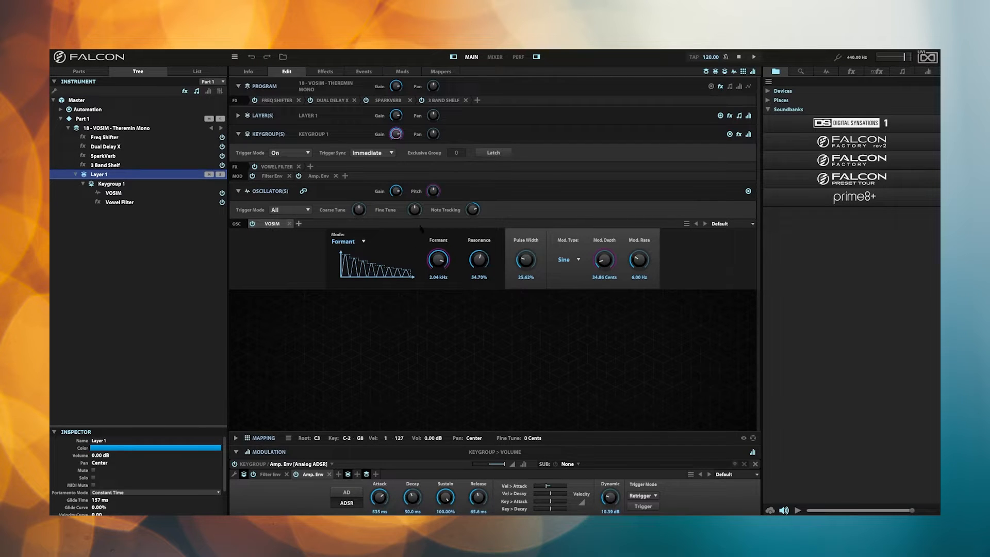
# - Audition the Daisy and Old computer presets on the VOSIM oscillator
pyautogui.click(741, 224)
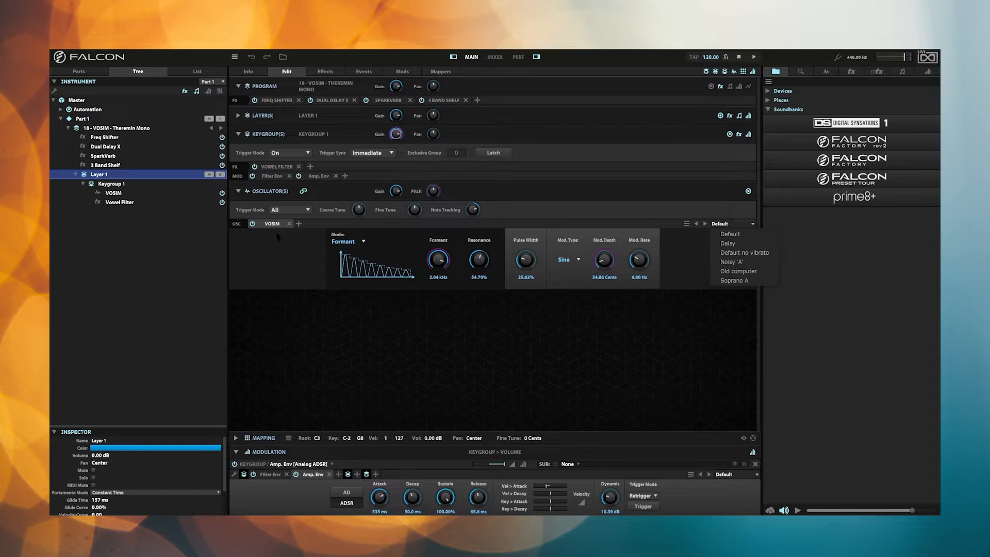
pyautogui.click(733, 246)
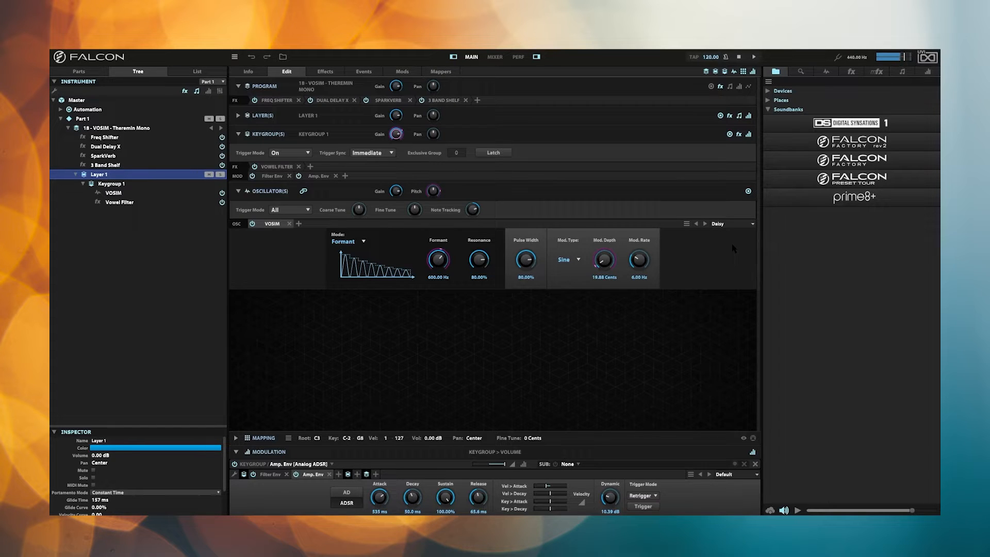
pyautogui.click(722, 225)
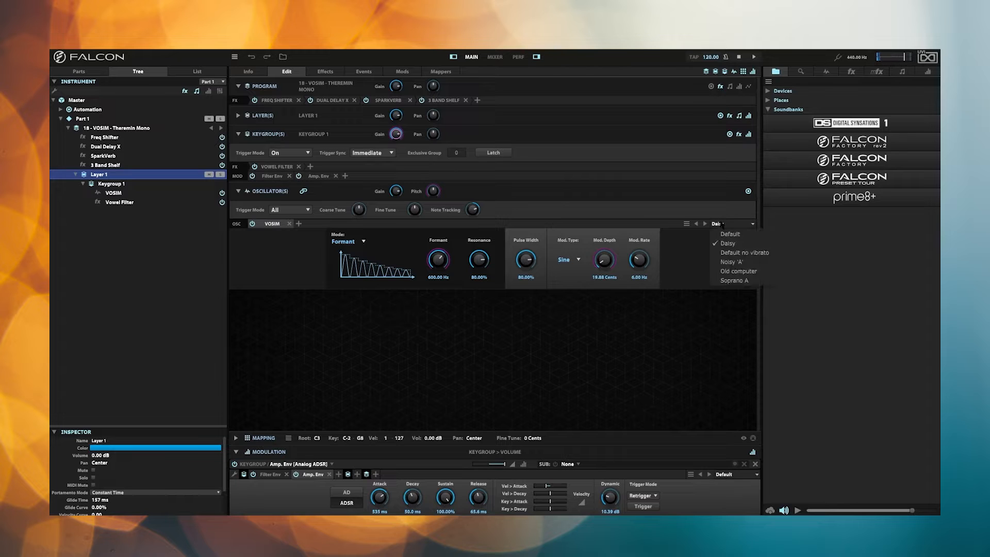
pyautogui.click(732, 270)
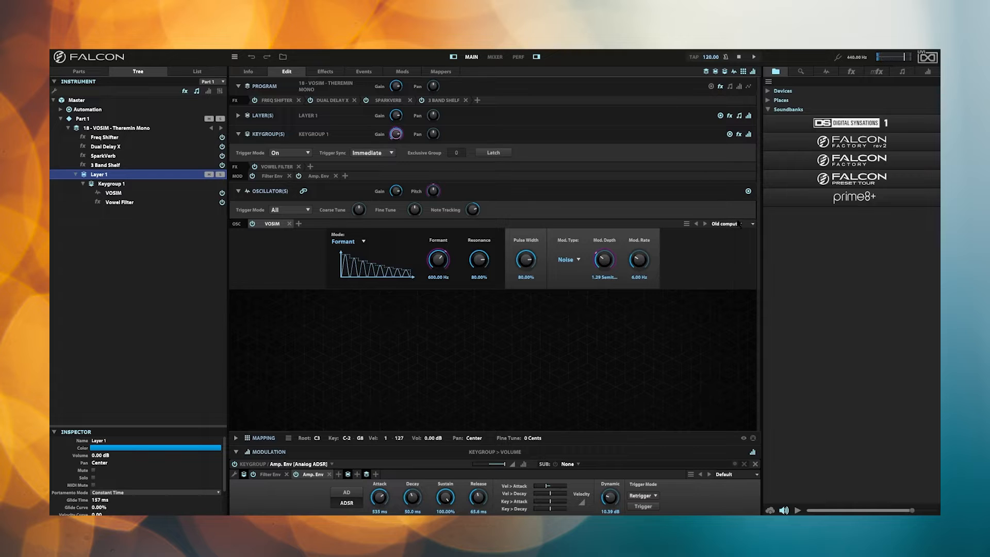
# - Load the VOSIM oscillator's Soprano A preset, raise its Formant frequency and lower Resonance to 13.20%
pyautogui.click(741, 225)
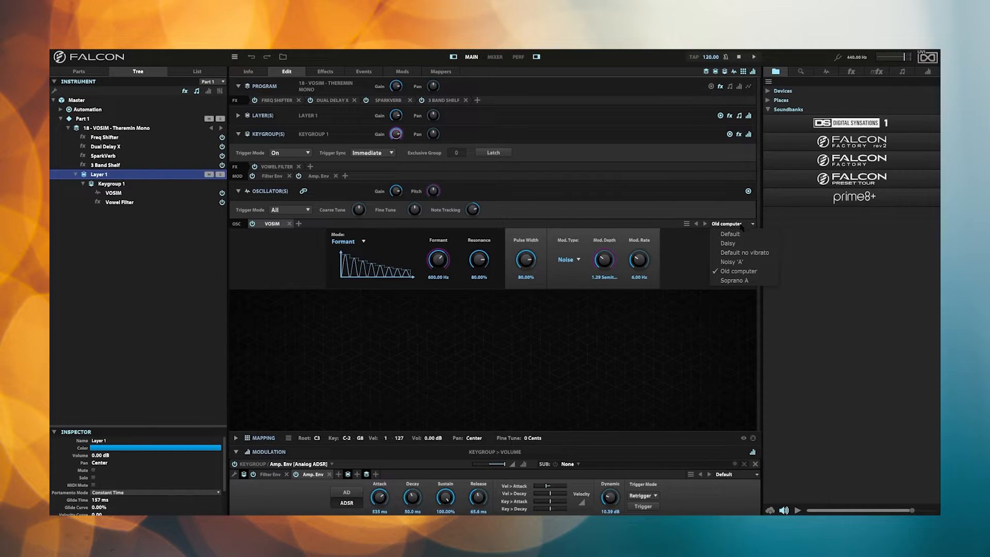
pyautogui.click(743, 280)
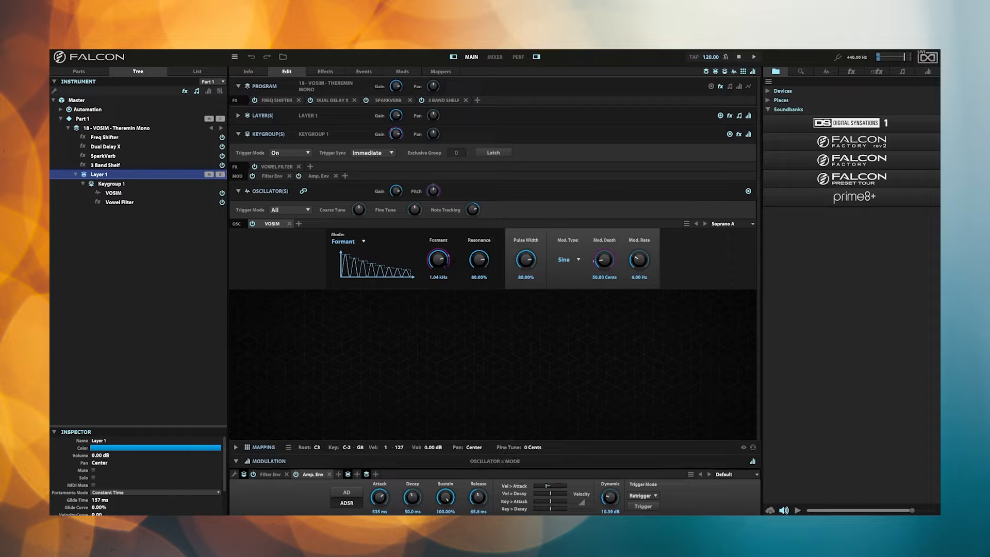
pyautogui.moveTo(439, 260); pyautogui.dragTo(433, 236)
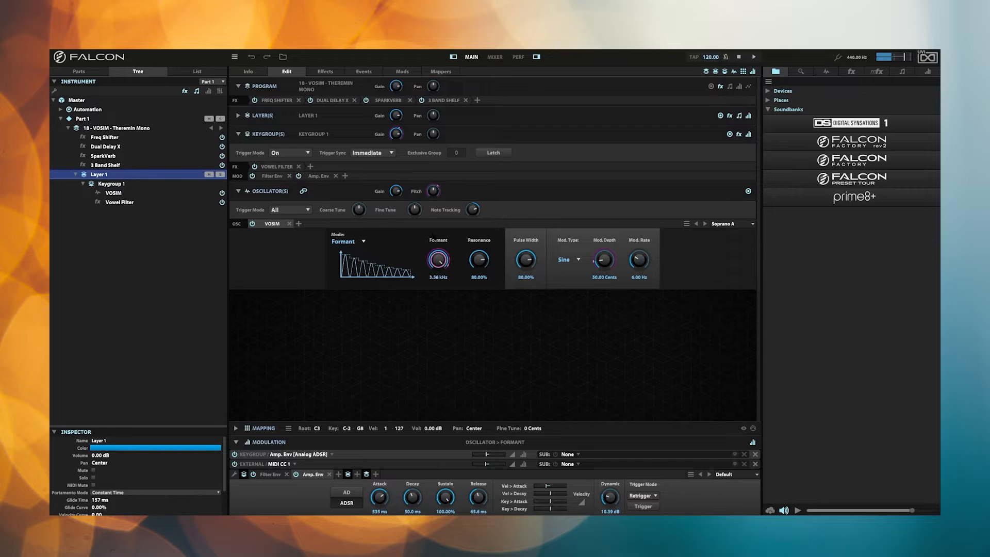
pyautogui.moveTo(479, 259); pyautogui.dragTo(479, 271)
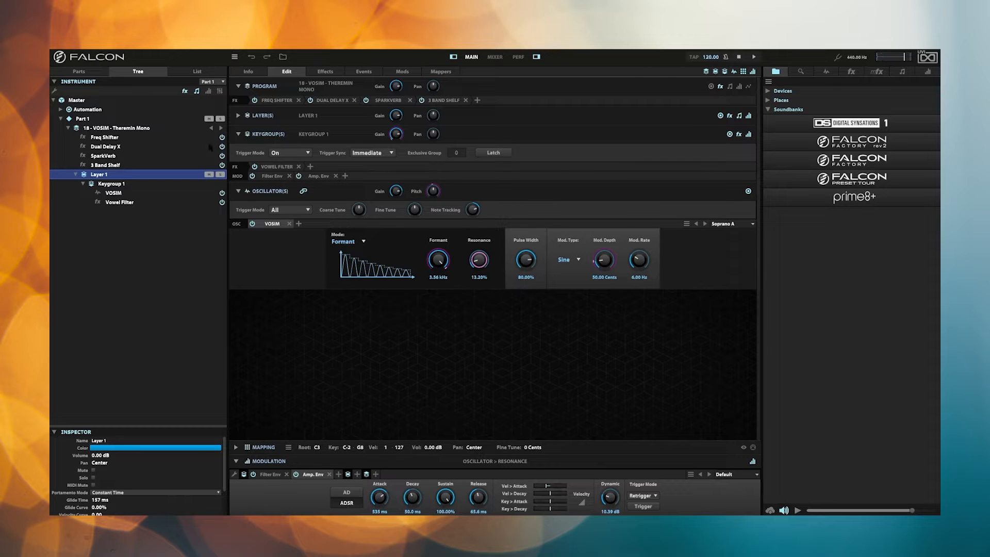
# - Load the program template 20 - Harmonic Resonators - Melted
pyautogui.click(234, 57)
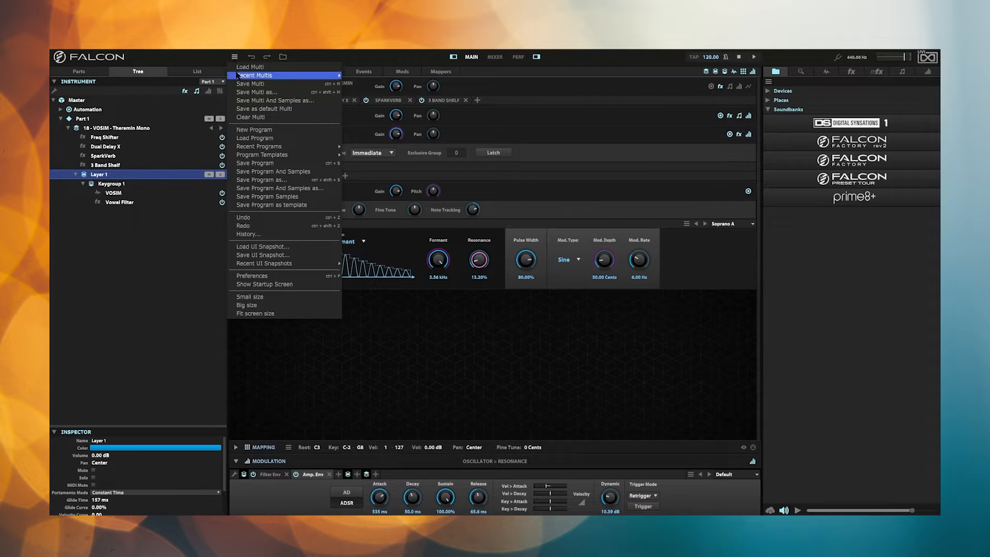
pyautogui.moveTo(256, 157)
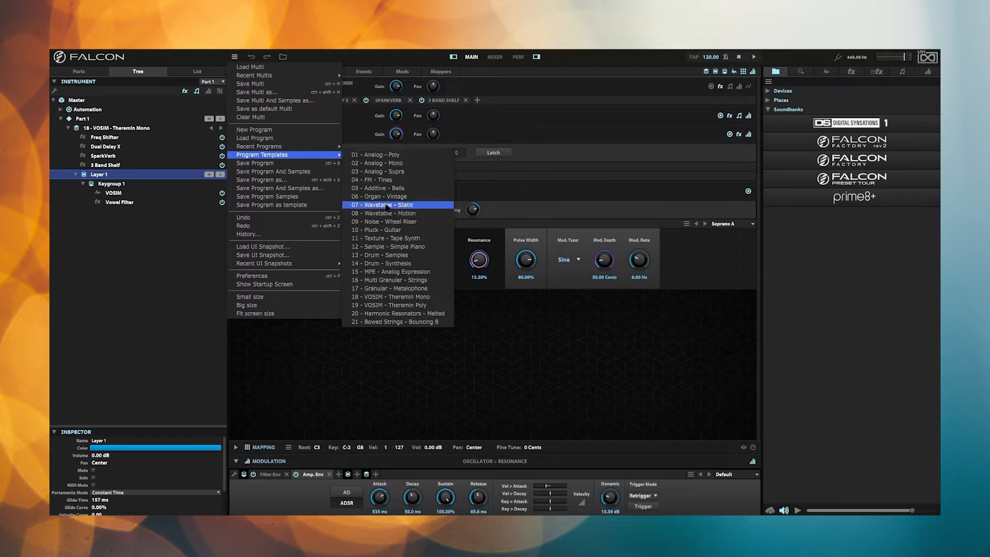
pyautogui.click(390, 314)
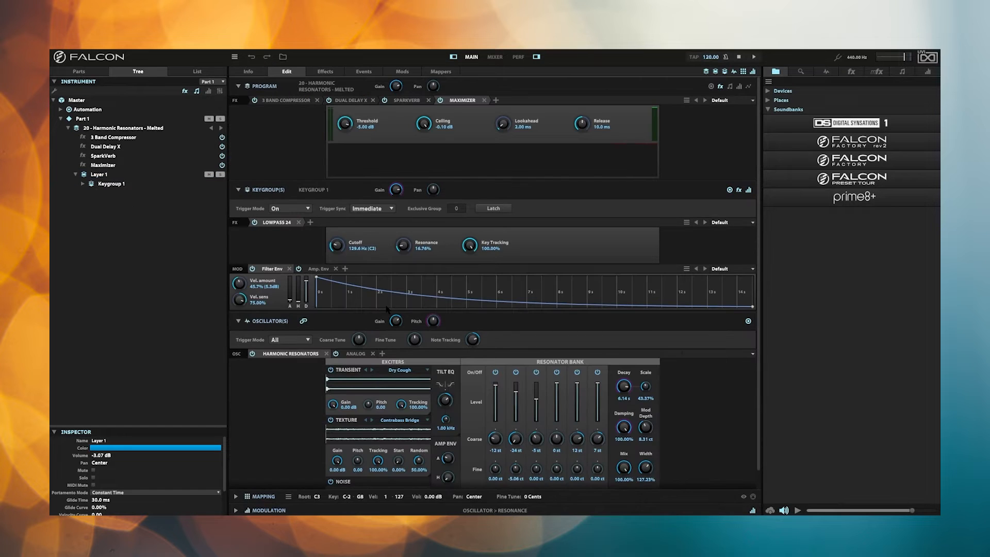
# - Expand Keygroup 1 of the Harmonic Resonators program and bypass its Analog oscillator in the editing view
pyautogui.click(256, 76)
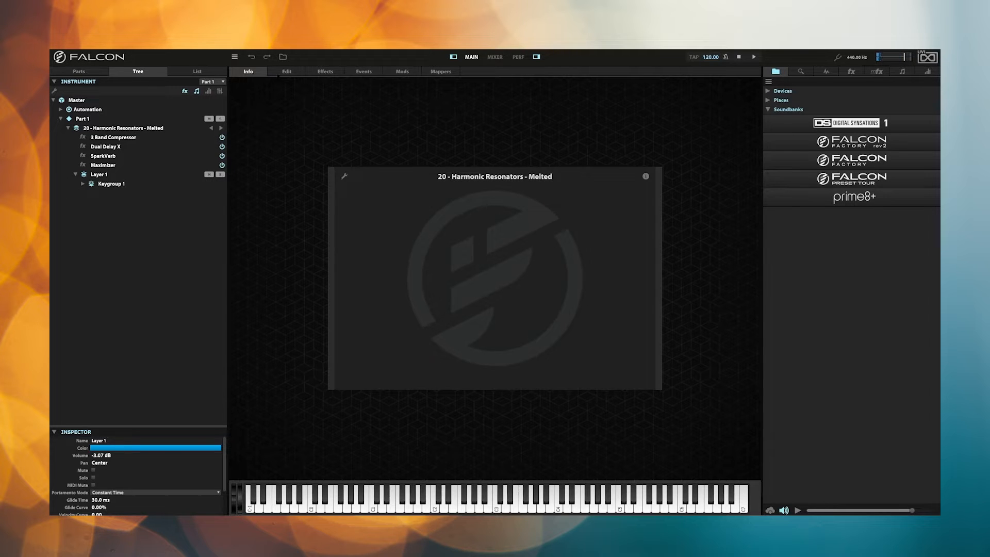
pyautogui.click(288, 72)
pyautogui.click(82, 183)
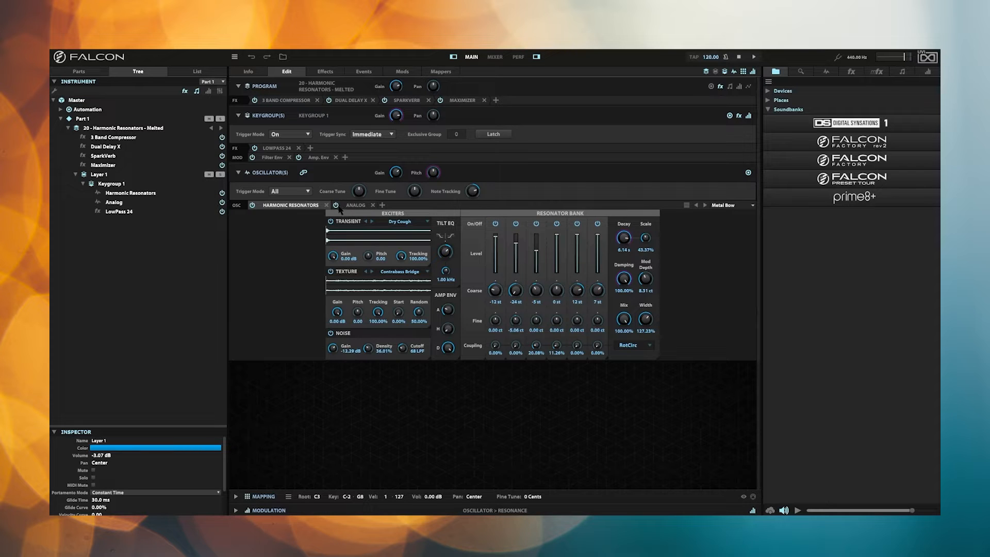
pyautogui.click(336, 205)
# - Audition the Harmonic Resonators oscillator's Abstract Pick, Poly Saturn and Wind Swell presets
pyautogui.click(749, 208)
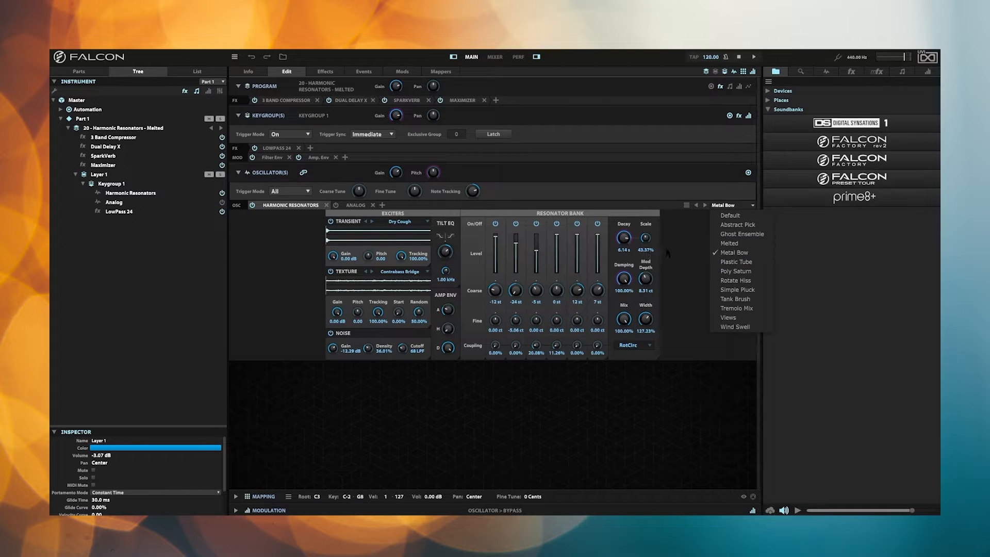
pyautogui.click(745, 226)
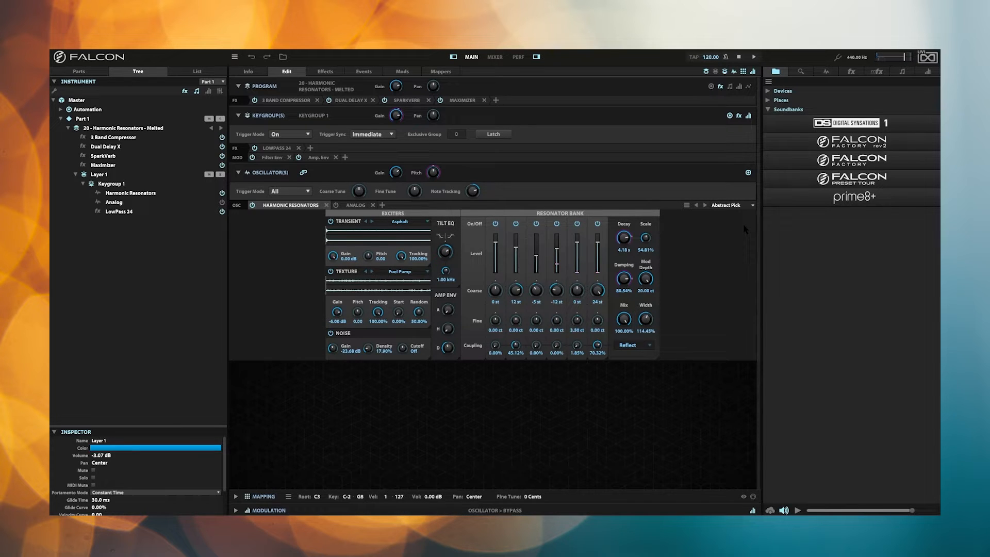
pyautogui.click(743, 209)
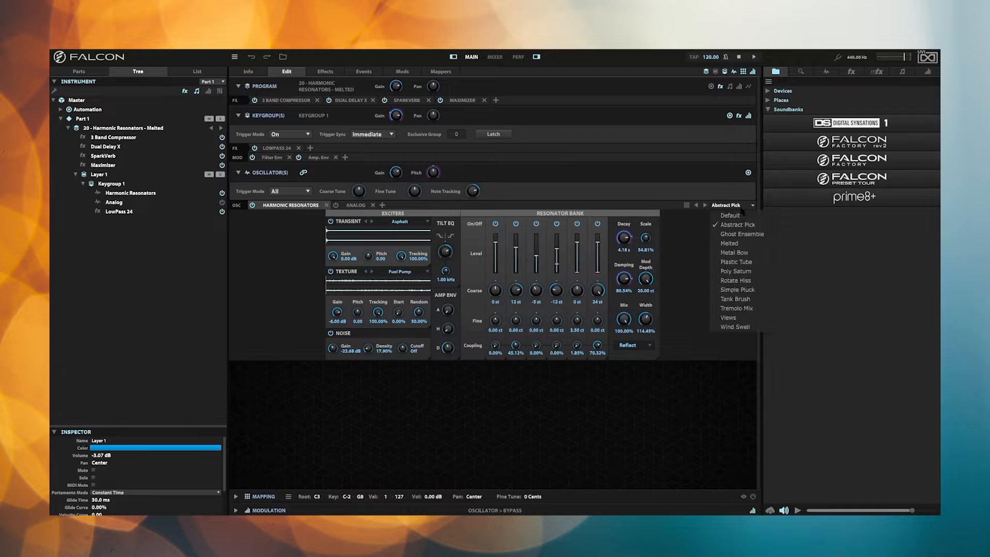
pyautogui.click(735, 271)
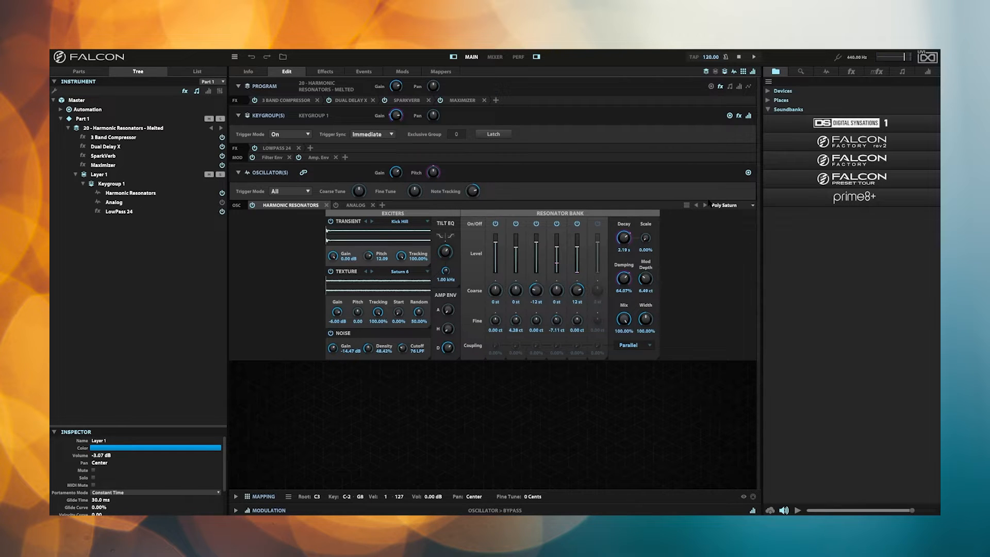
pyautogui.click(735, 206)
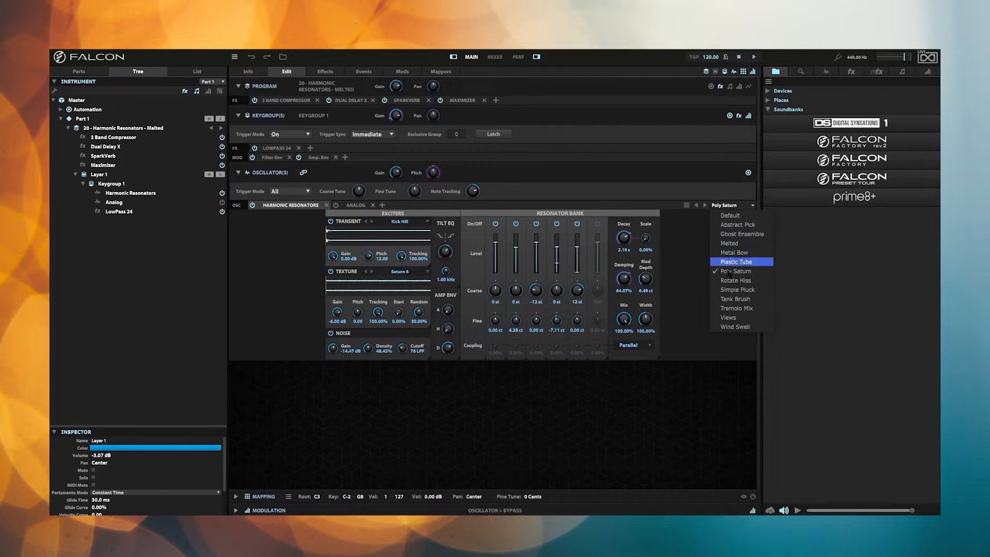
pyautogui.click(733, 327)
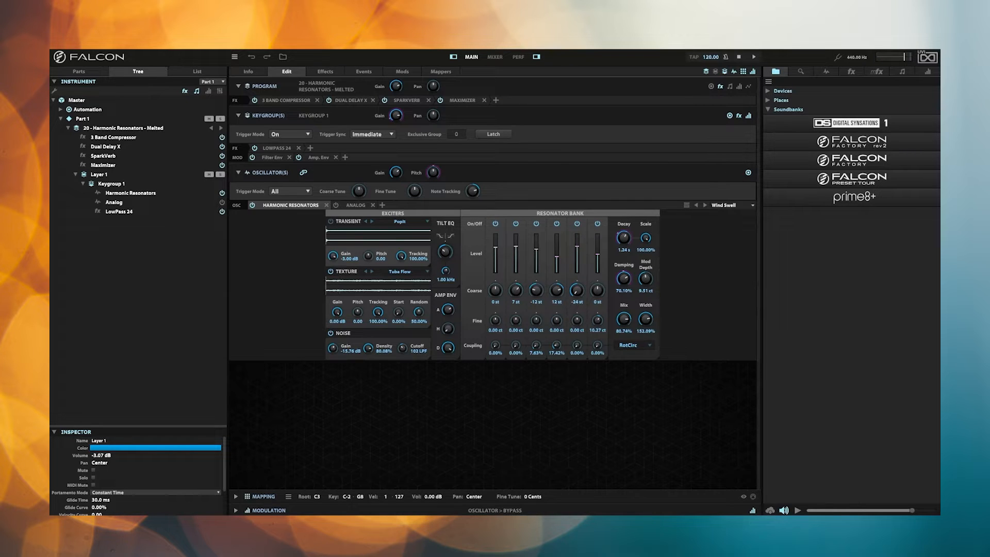
# - Load the program template 21 - Bowed Strings - Bouncing 8
pyautogui.click(234, 57)
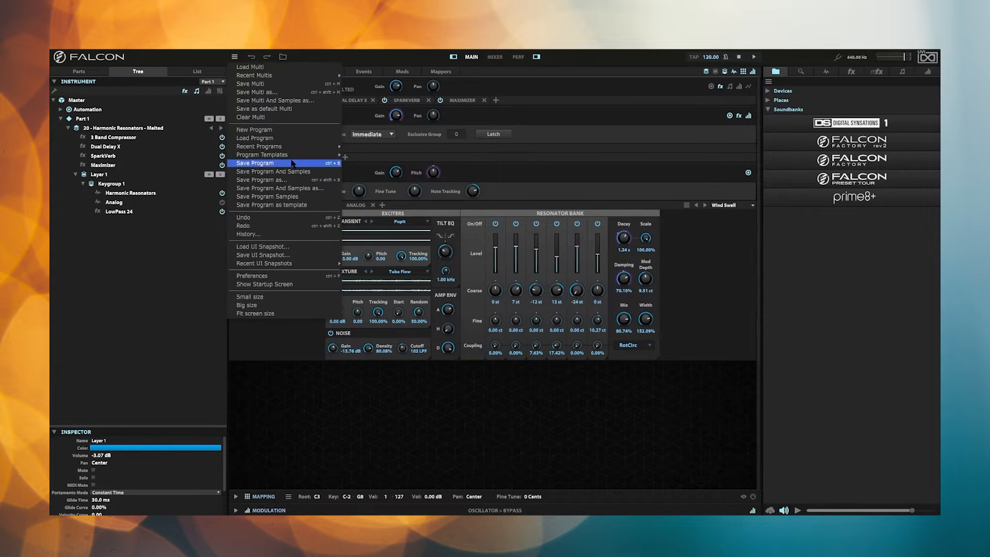
pyautogui.moveTo(293, 155)
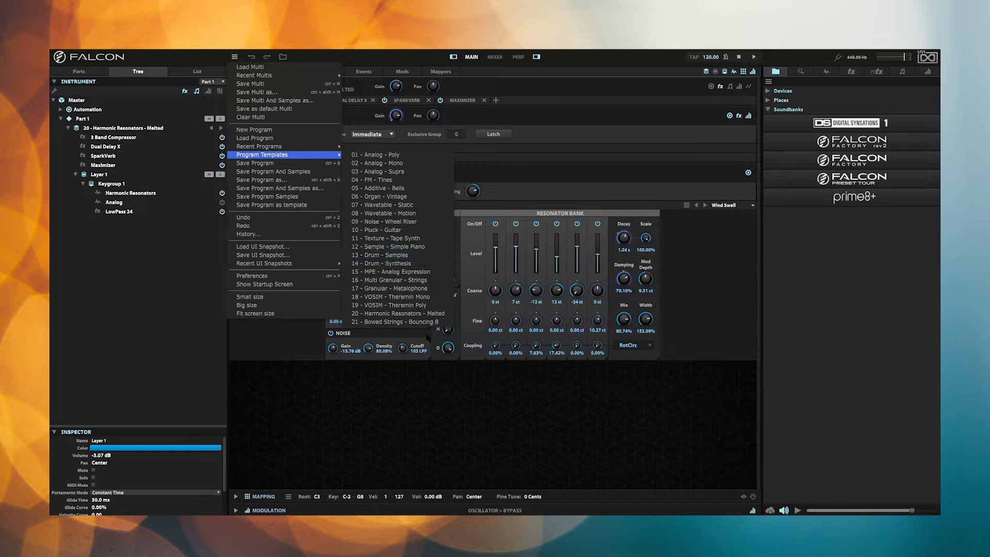
pyautogui.click(421, 322)
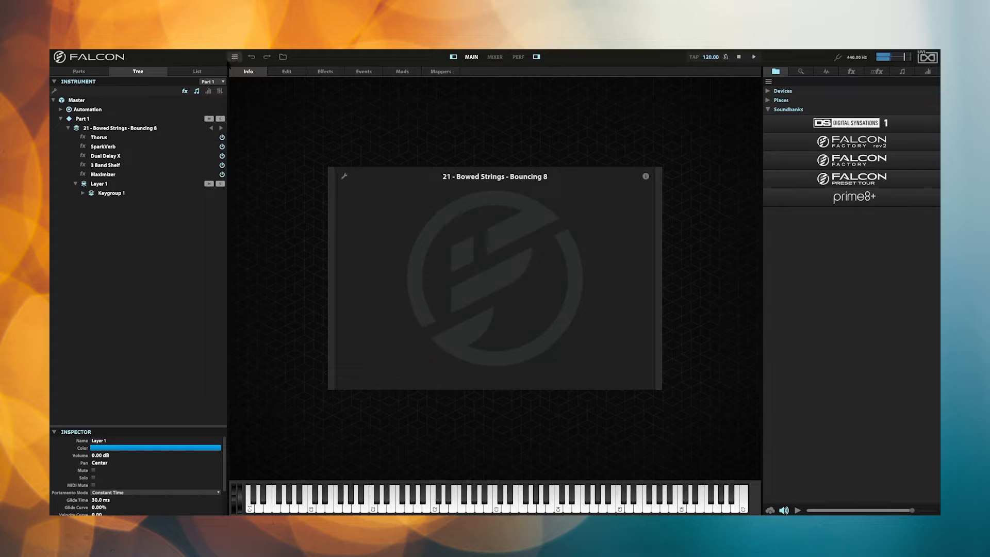
# - Expand Keygroup 1 of the Bowed Strings program and load the 16th roll preset on its Bowed String oscillator
pyautogui.click(83, 193)
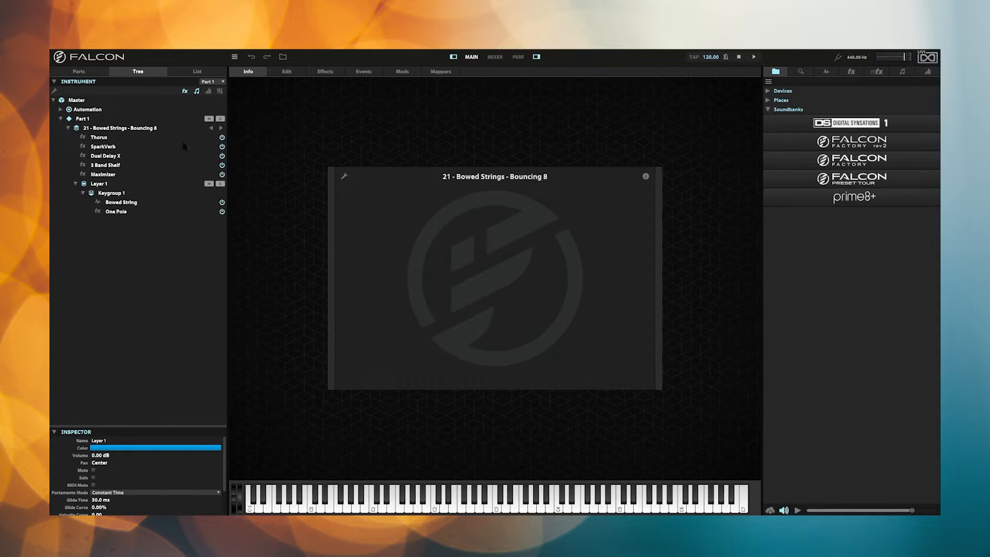
pyautogui.click(284, 72)
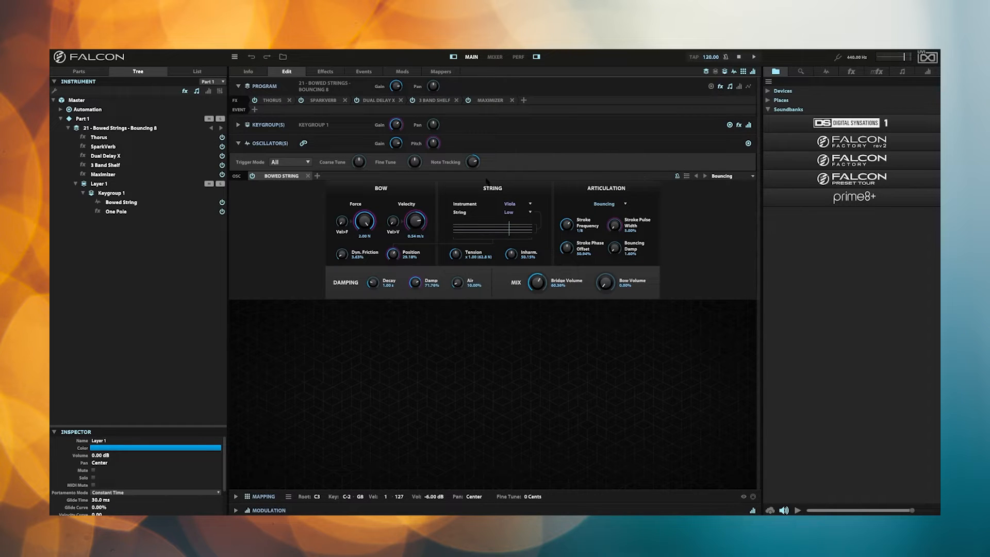
pyautogui.click(730, 176)
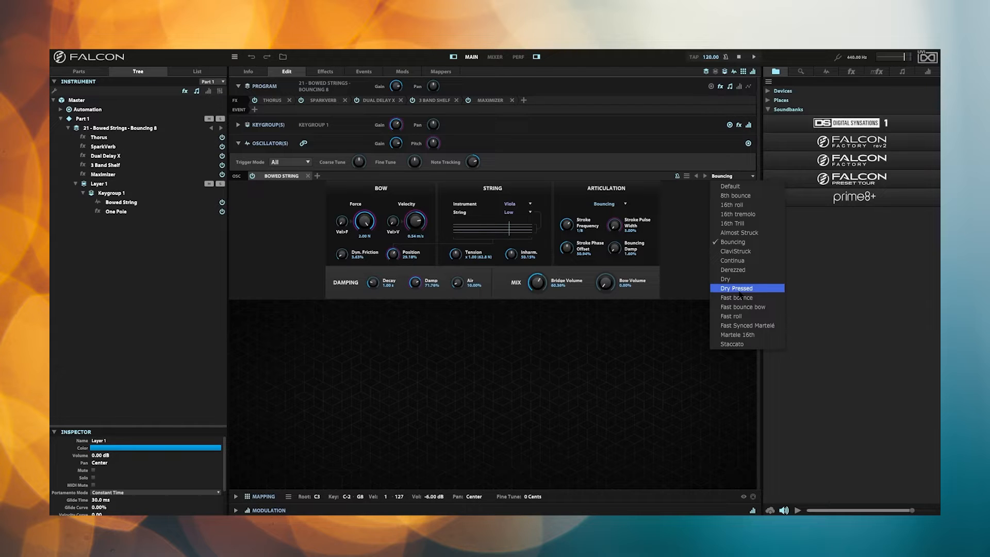
pyautogui.click(747, 206)
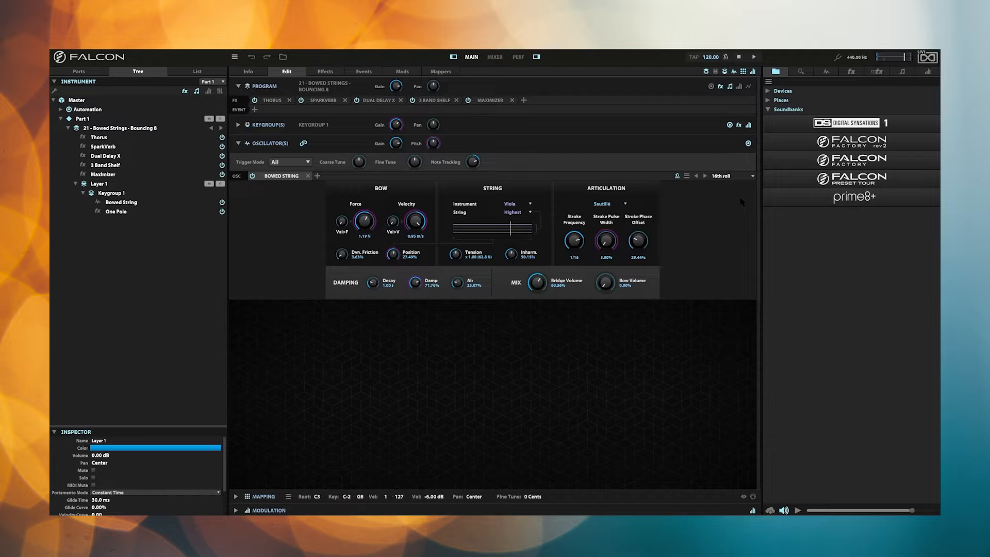
# - Audition the Bowed String oscillator's Almost Struck, Dry, Fast bounce bow and Staccato presets
pyautogui.click(737, 178)
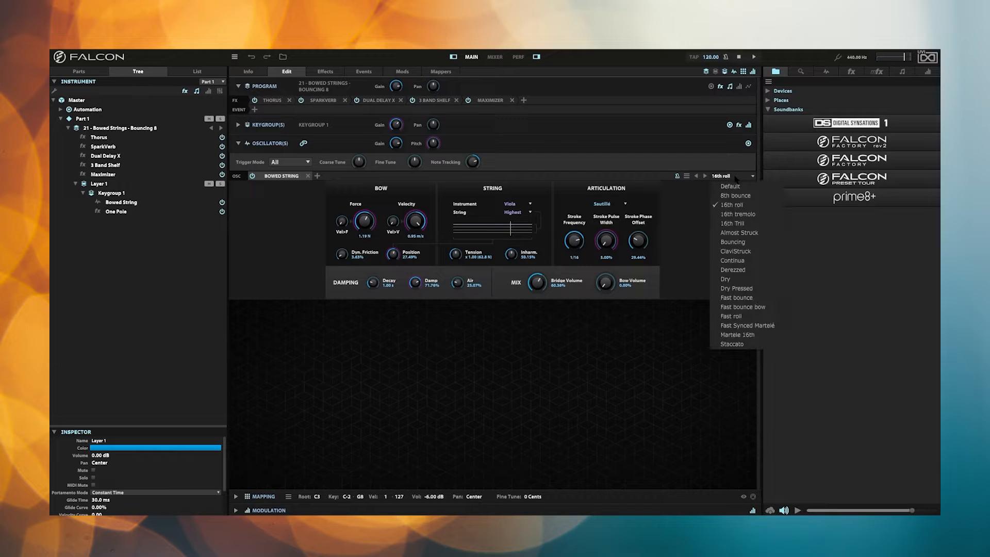
pyautogui.click(740, 233)
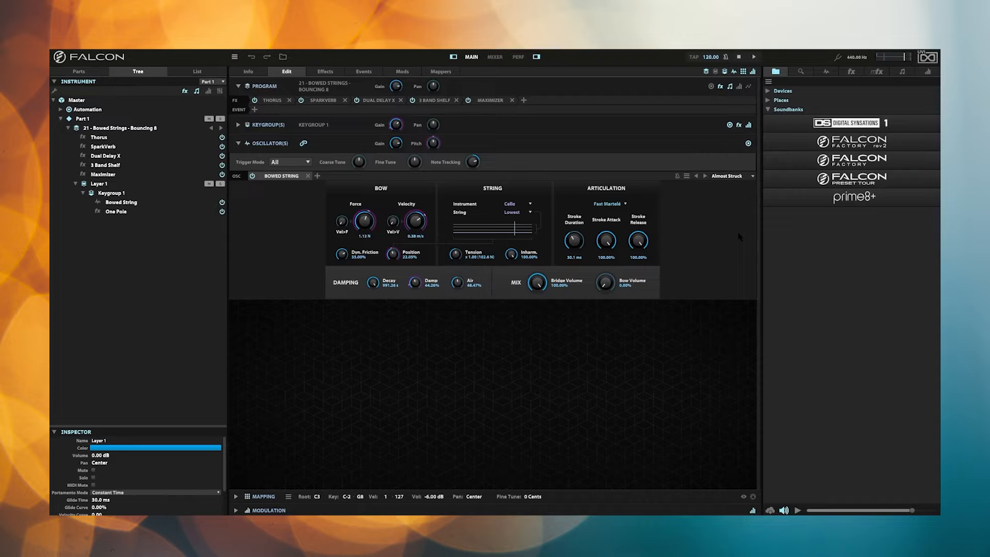
pyautogui.click(726, 176)
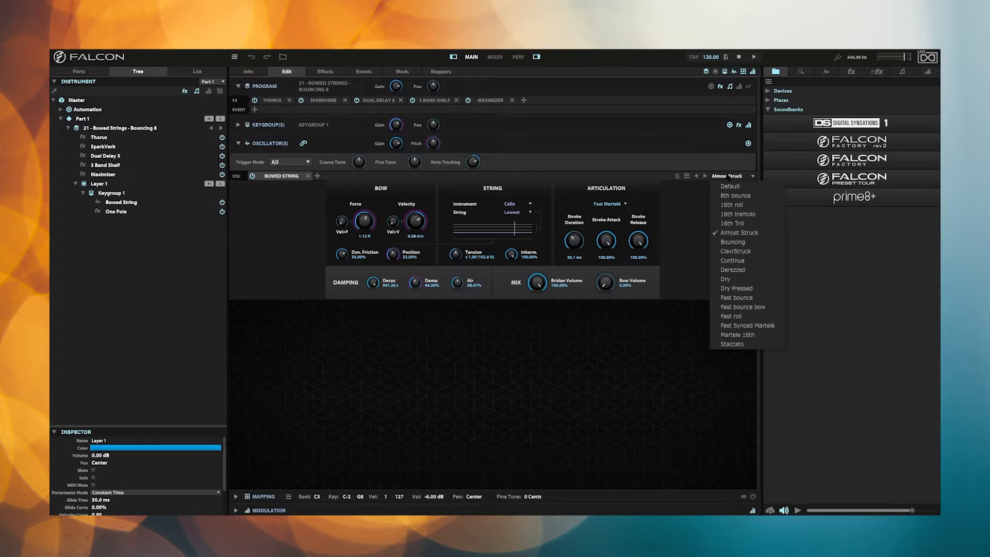
pyautogui.click(733, 280)
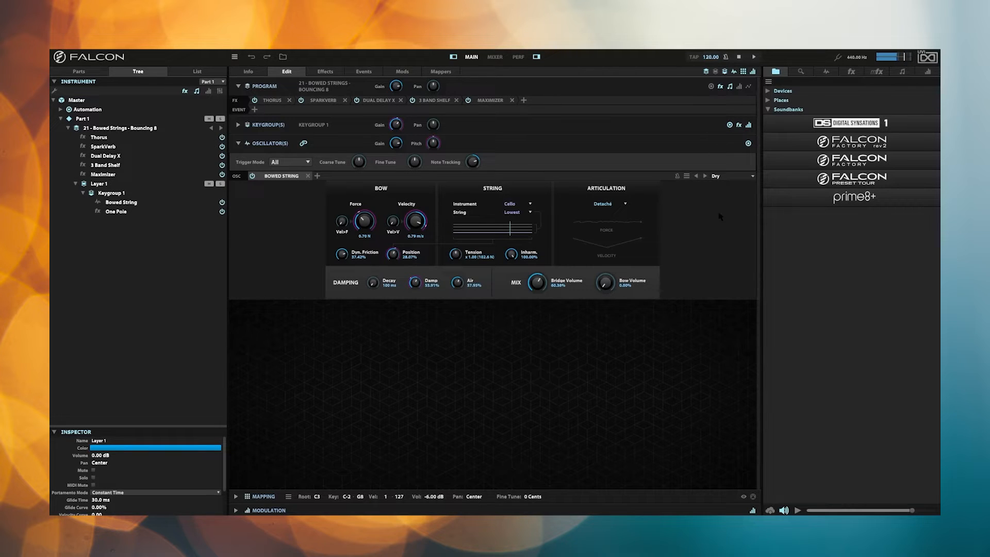
pyautogui.click(733, 178)
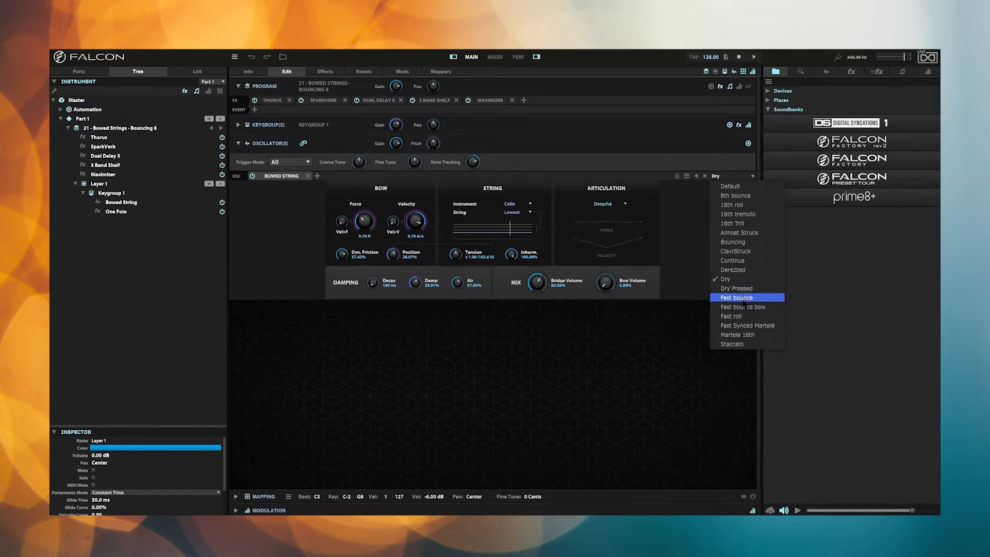
pyautogui.click(745, 306)
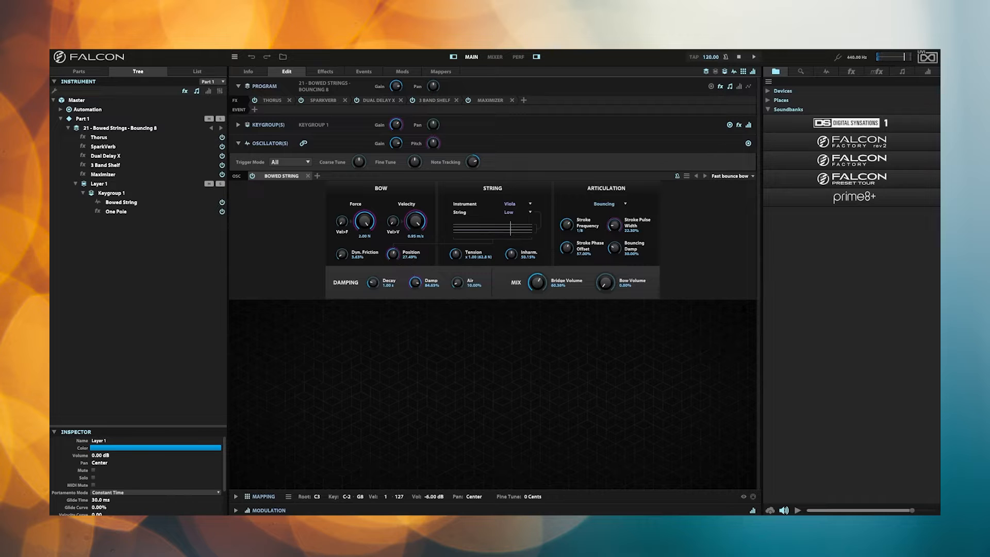
pyautogui.click(731, 177)
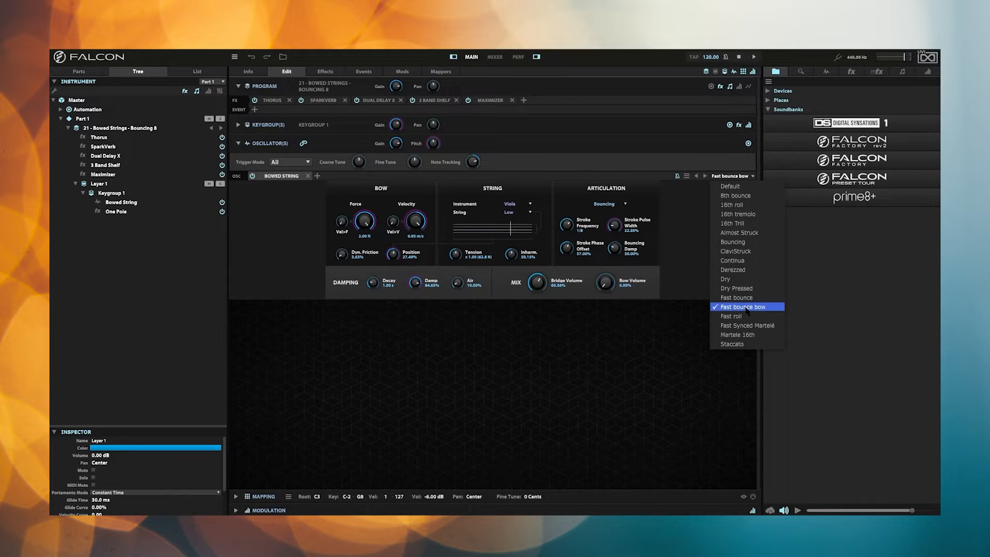
pyautogui.click(732, 344)
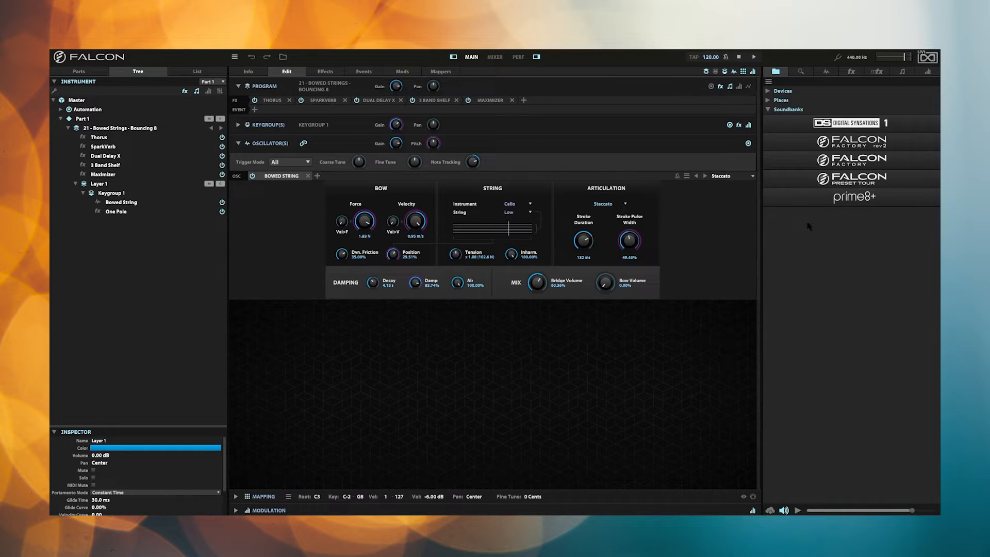
# - Load the ARP Voyage program from the Arpeggiated category of the Falcon Factory rev2 soundbank
pyautogui.click(829, 146)
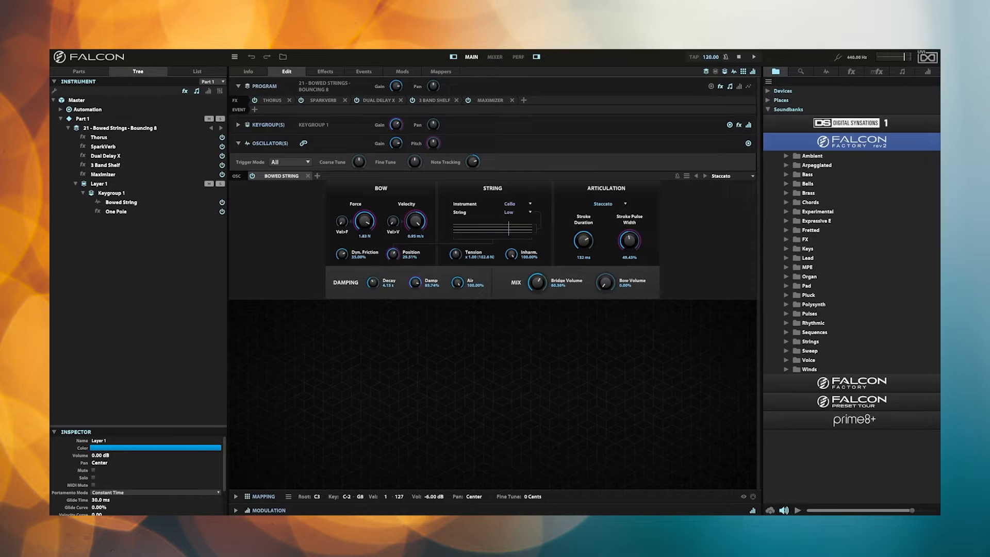
pyautogui.click(786, 166)
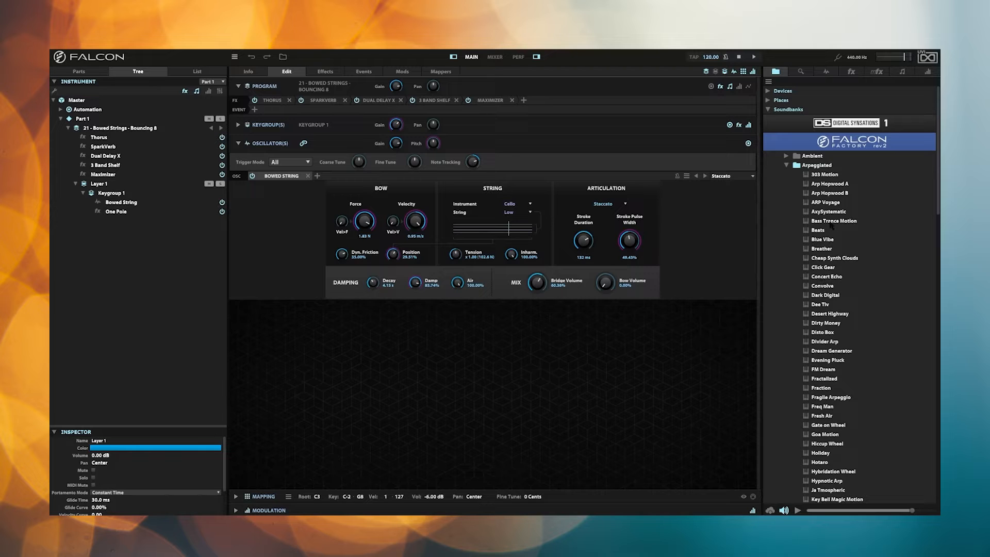
pyautogui.doubleClick(820, 202)
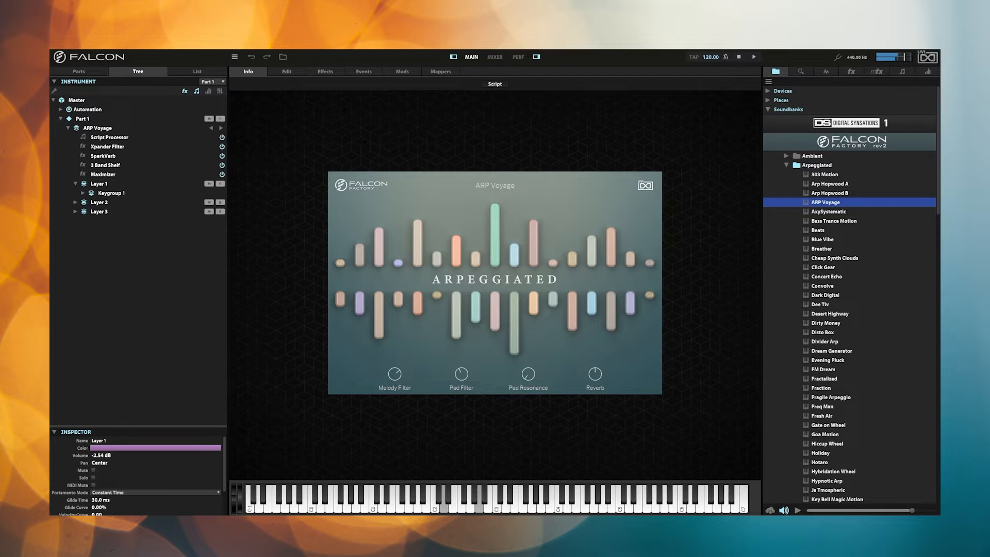
# - Add an Opal dynamics effect with the Keys preset Hot and Slow to the ARP Voyage program's effects
pyautogui.click(322, 73)
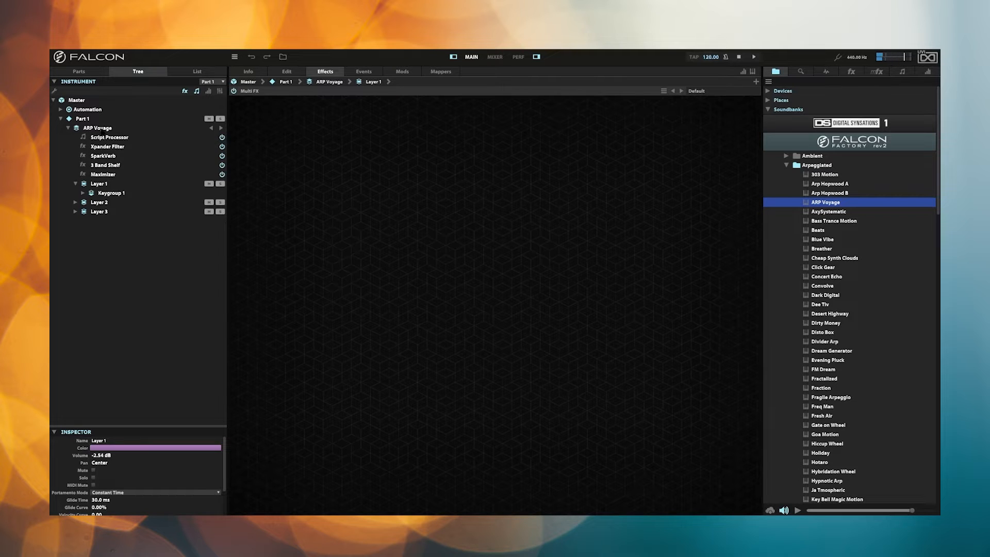
pyautogui.click(102, 129)
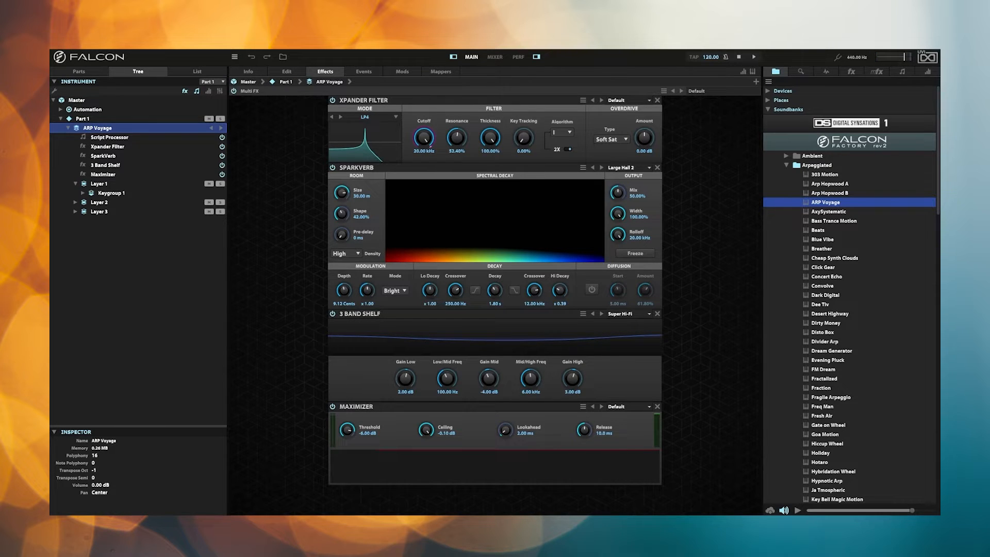
pyautogui.click(755, 82)
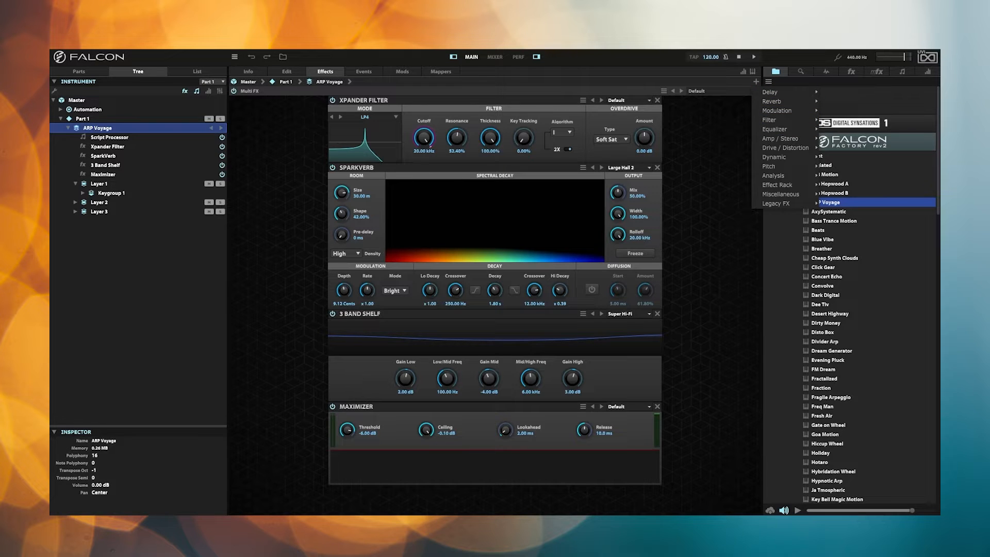
pyautogui.moveTo(786, 159)
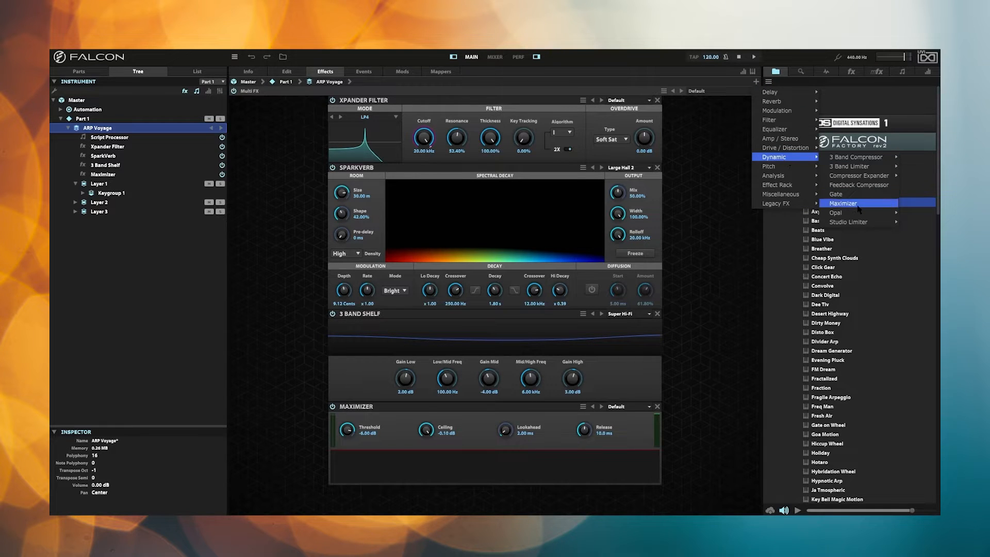
pyautogui.moveTo(854, 215)
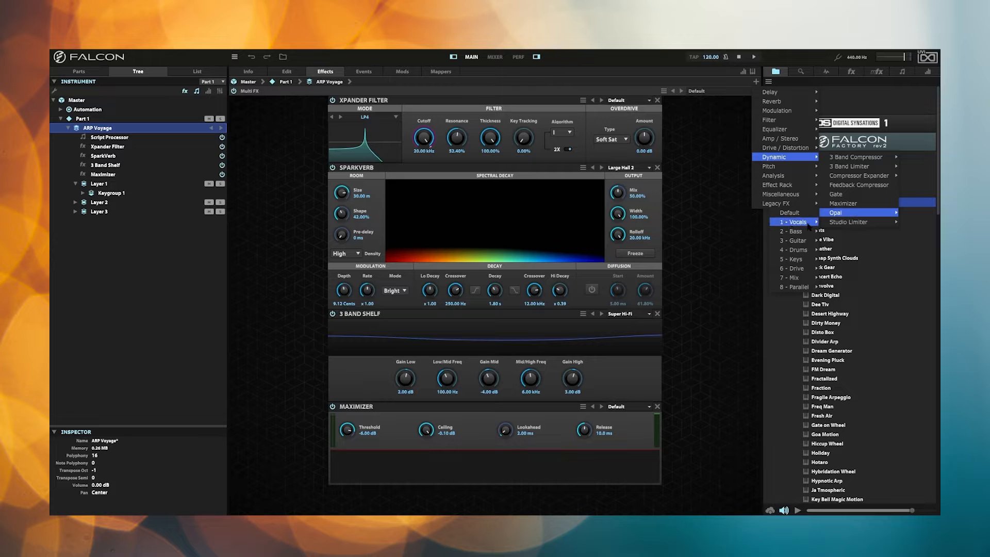
pyautogui.moveTo(808, 225)
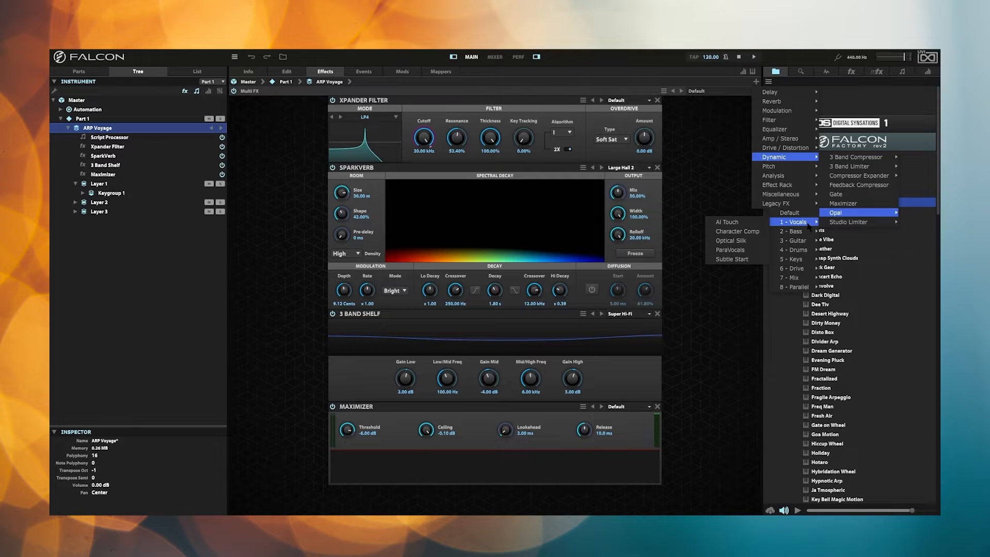
pyautogui.moveTo(797, 261)
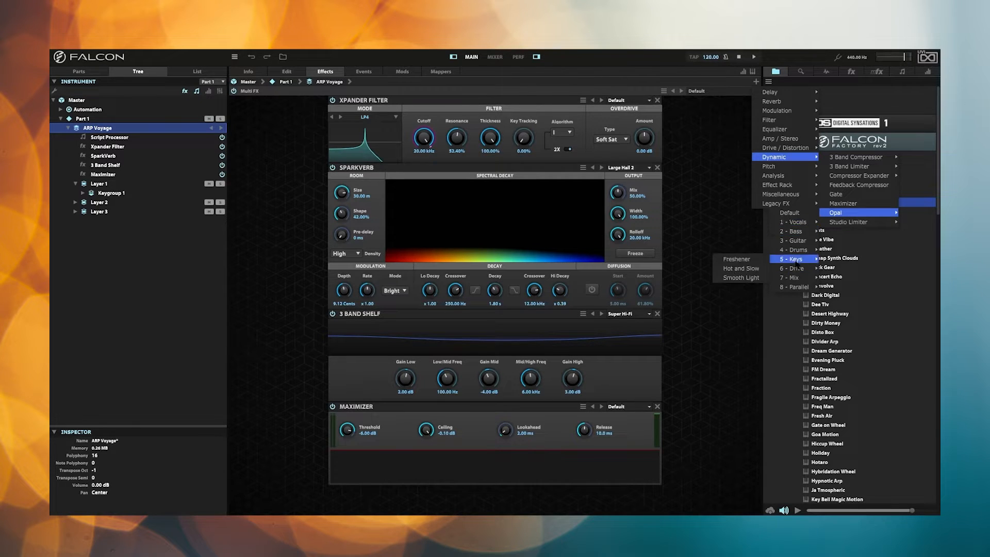
pyautogui.click(743, 268)
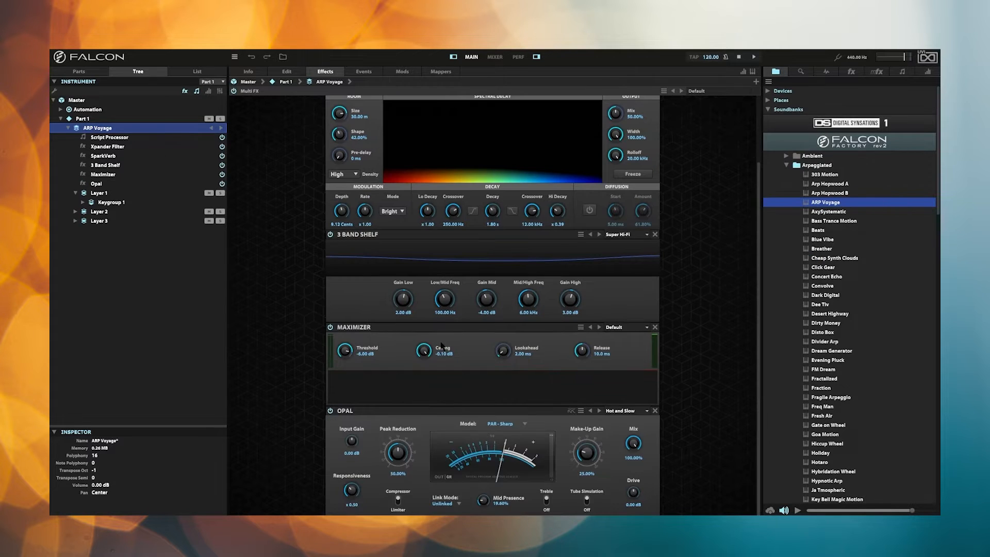
# - Bypass the Maximizer and compare the program's sound with Opal bypassed and active
pyautogui.click(330, 327)
pyautogui.click(331, 411)
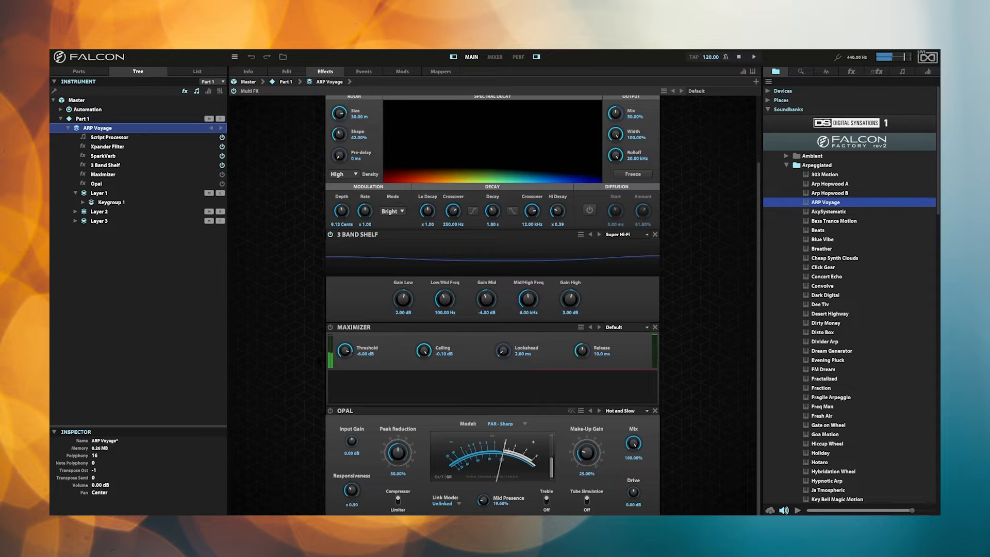
pyautogui.click(330, 411)
pyautogui.click(330, 411)
pyautogui.click(330, 411)
# - Load the Vocals preset Character Comp on Opal and compare the sound with the effect bypassed and active
pyautogui.click(622, 411)
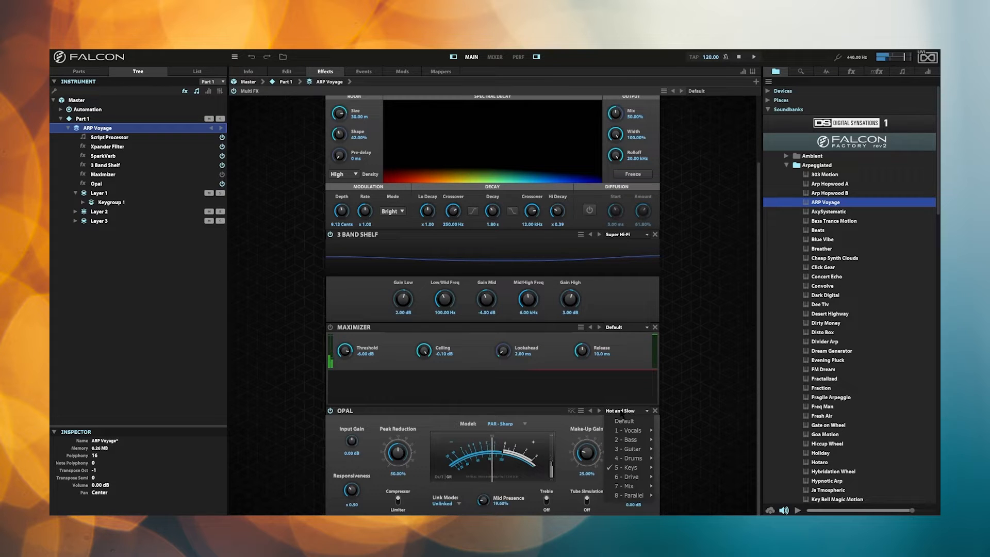
pyautogui.moveTo(623, 433)
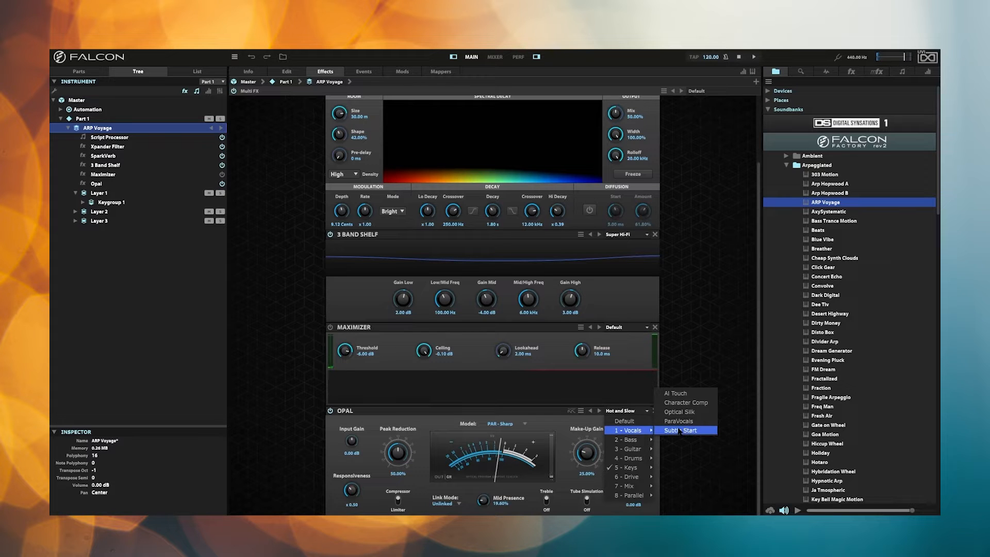
pyautogui.click(692, 403)
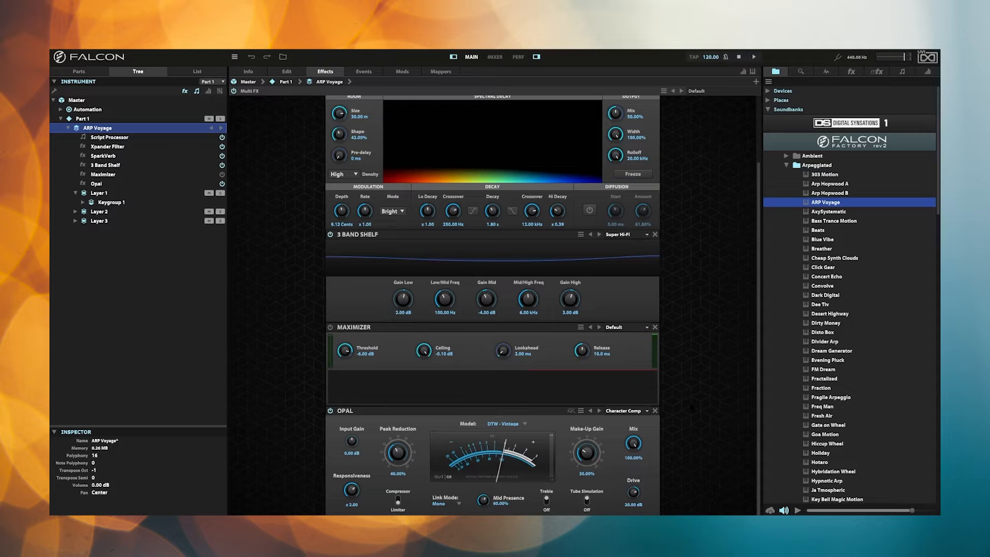
pyautogui.click(330, 411)
pyautogui.click(330, 411)
# - Load the Guitar preset Leveler on Opal and compare the sound with the effect bypassed and active
pyautogui.click(646, 411)
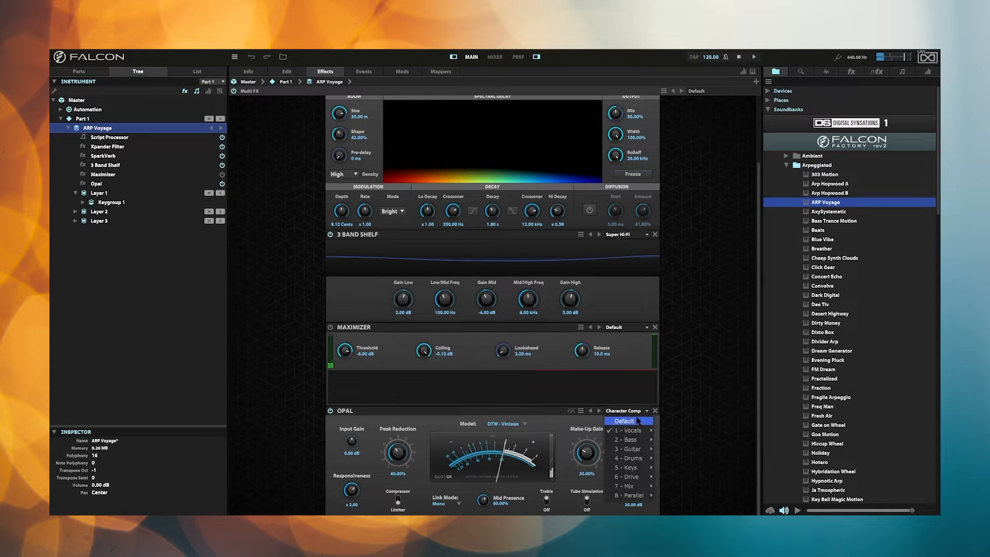
pyautogui.moveTo(632, 450)
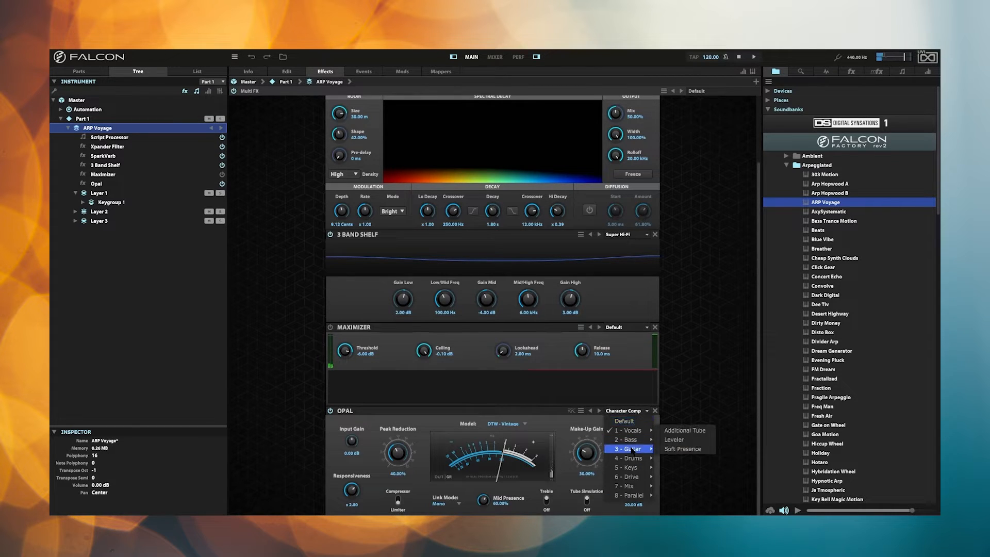
pyautogui.click(674, 440)
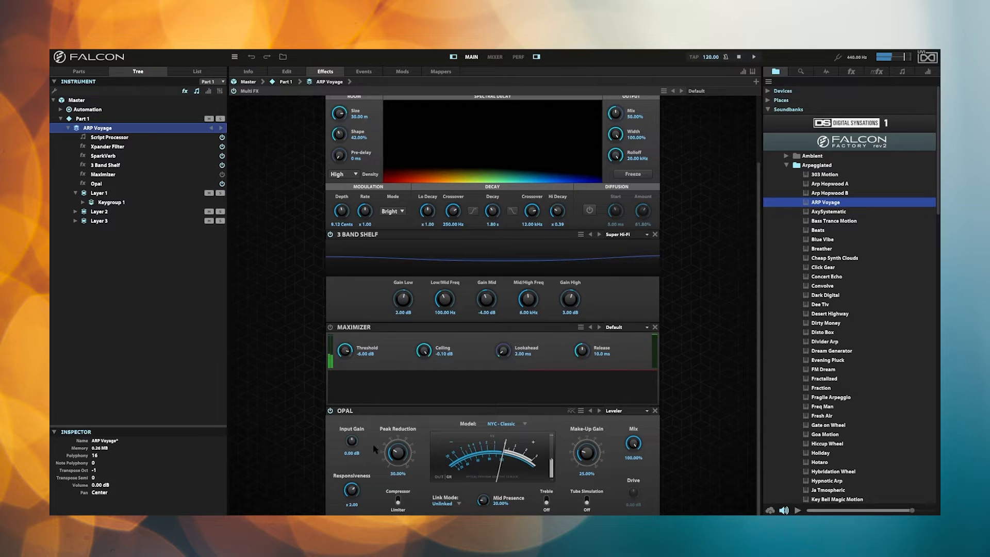
pyautogui.click(330, 411)
pyautogui.click(330, 411)
# - Load the Drive preset Thunderstorm on Opal, compare the sound with and without the effect, and leave it bypassed
pyautogui.click(616, 412)
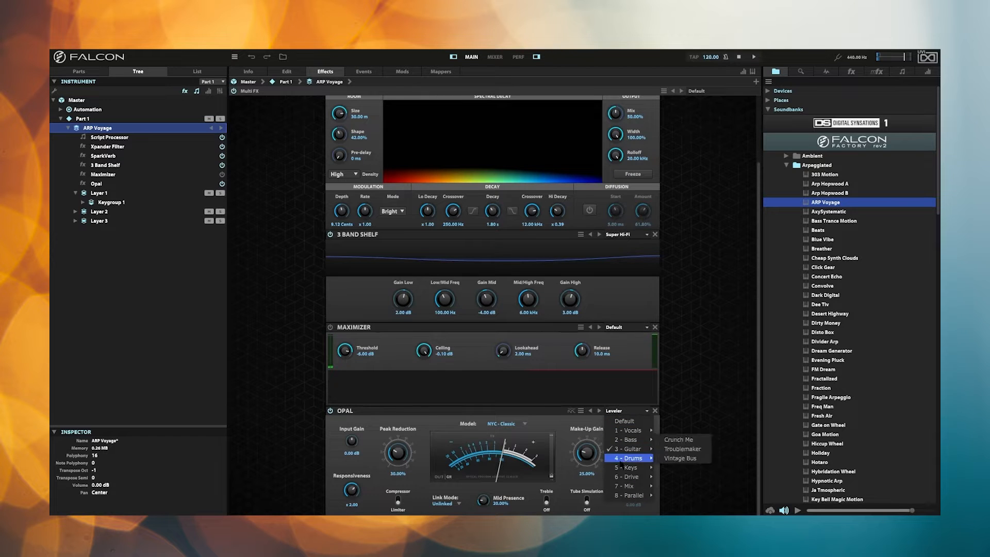
pyautogui.moveTo(630, 478)
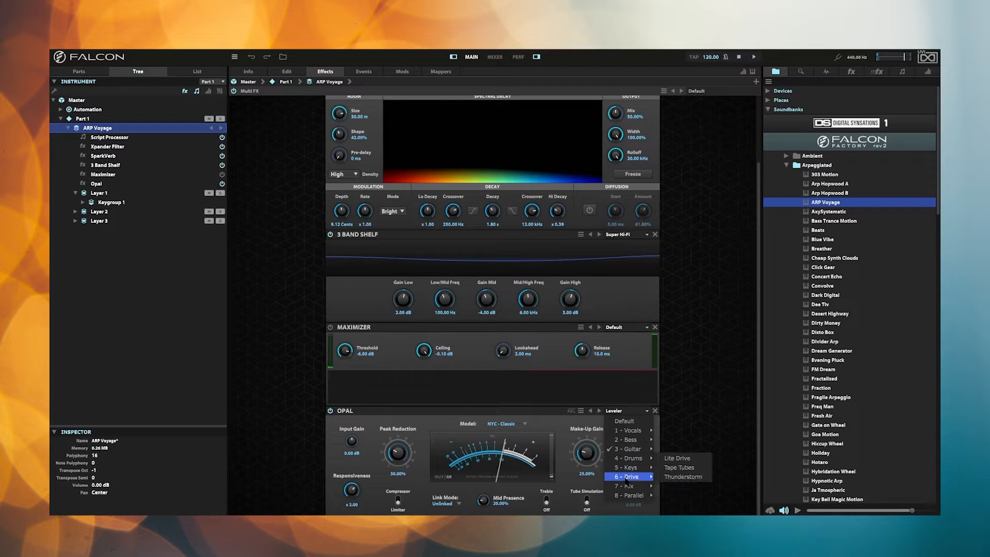
pyautogui.click(670, 477)
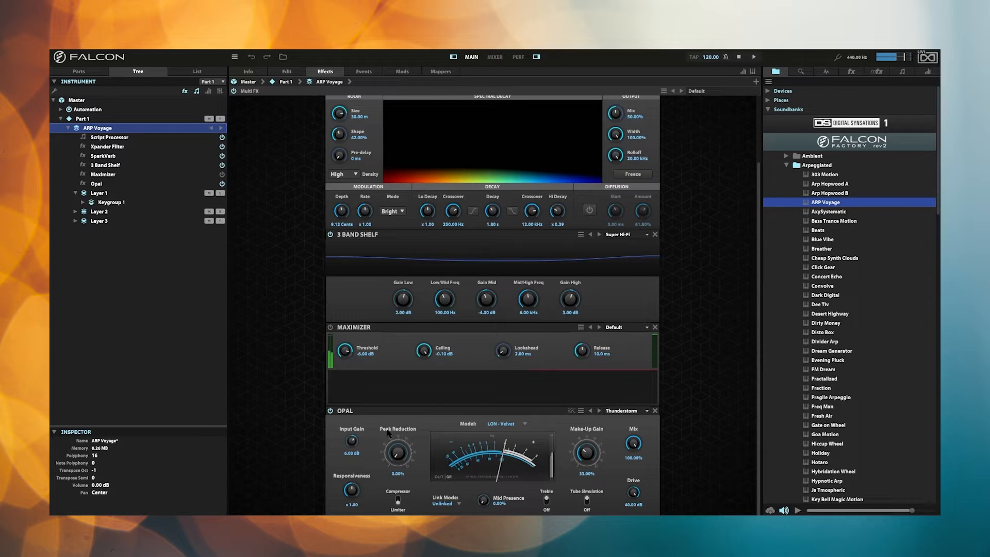
pyautogui.click(330, 411)
pyautogui.click(330, 412)
pyautogui.click(330, 411)
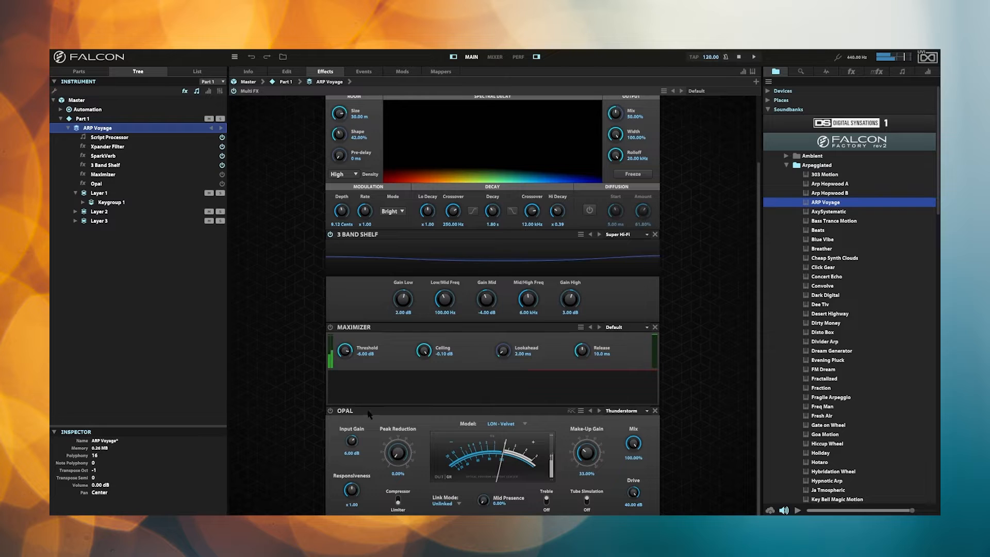
# - Load the Mix preset Smoky on Opal and compare the sound with the effect active and bypassed
pyautogui.click(617, 411)
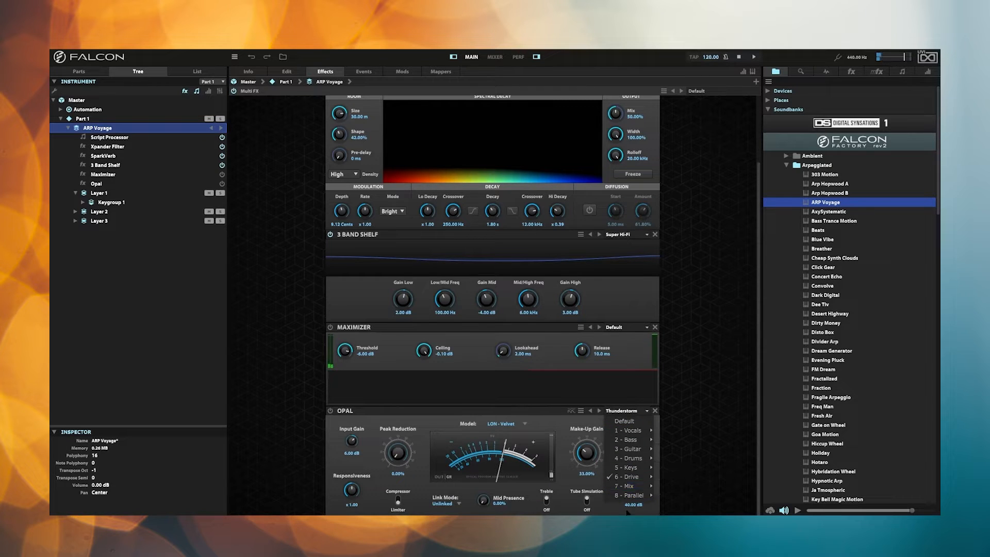
pyautogui.moveTo(632, 488)
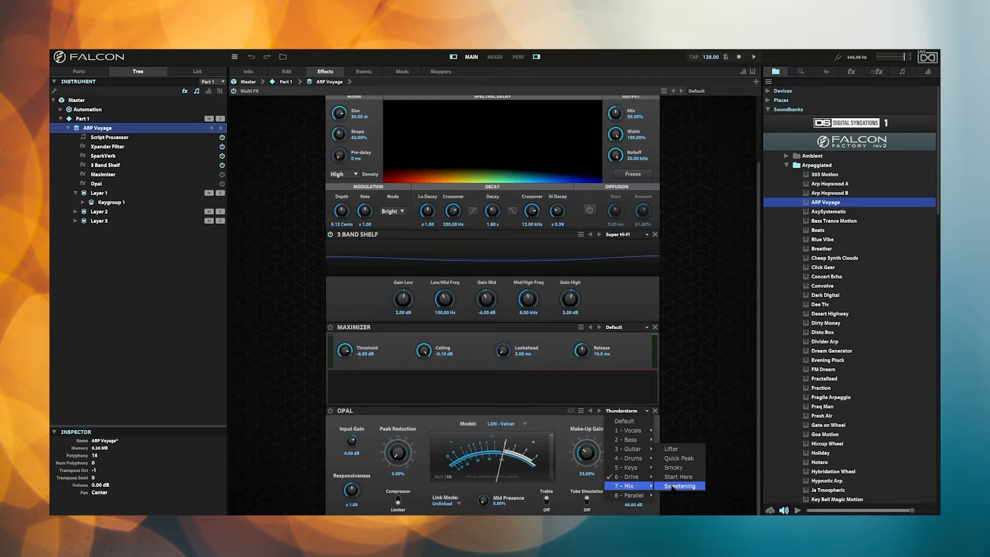
pyautogui.click(673, 467)
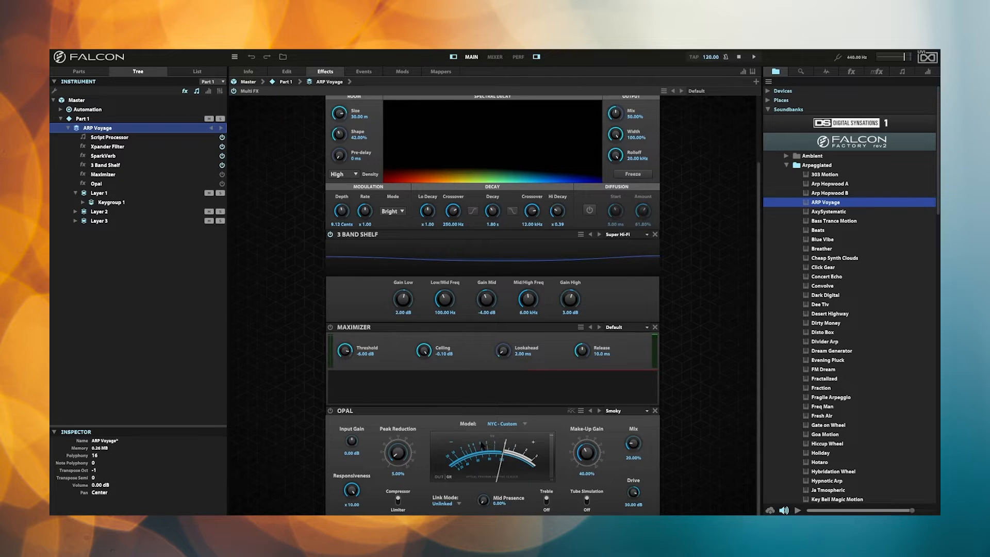
pyautogui.click(331, 411)
pyautogui.click(330, 411)
pyautogui.click(331, 411)
# - Load the Holiday program from the Arpeggiated category
pyautogui.scroll(-3, 818, 295)
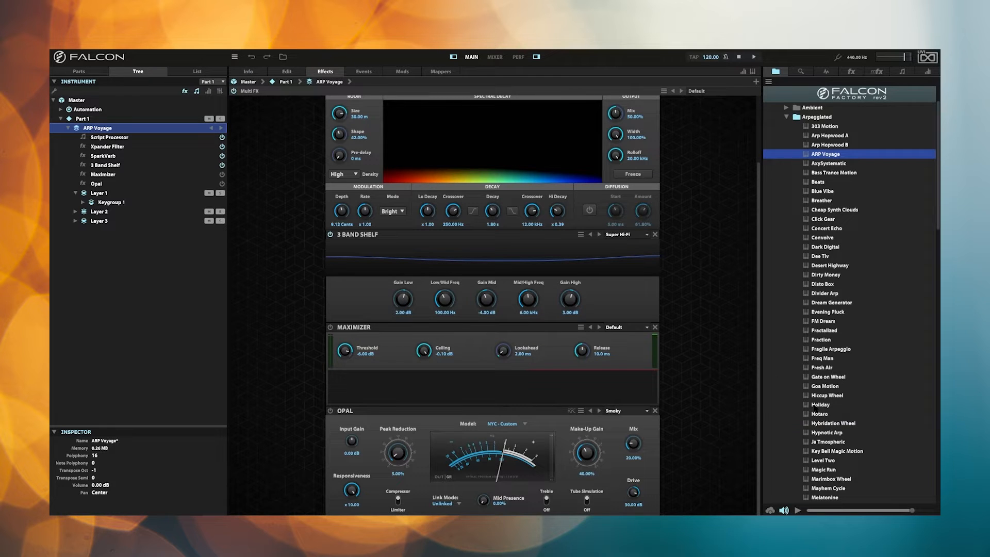
pyautogui.doubleClick(814, 406)
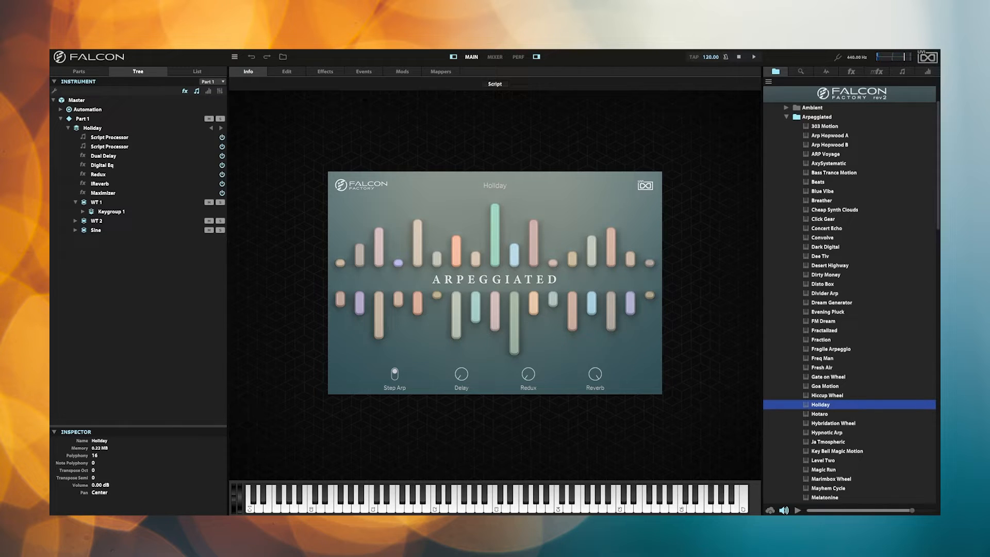
# - Add a Dispersor effect to the Holiday program's effects chain
pyautogui.click(324, 73)
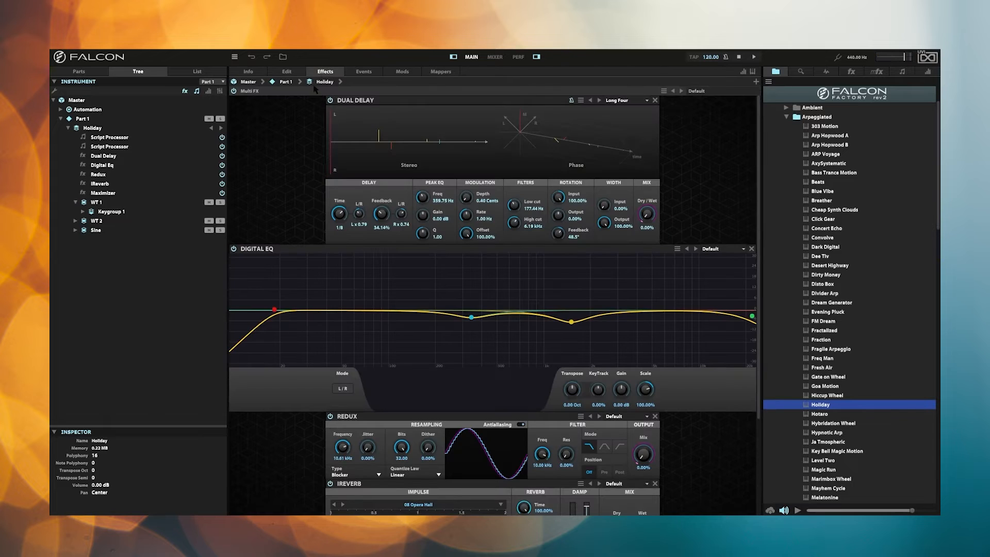
pyautogui.scroll(-3, 269, 366)
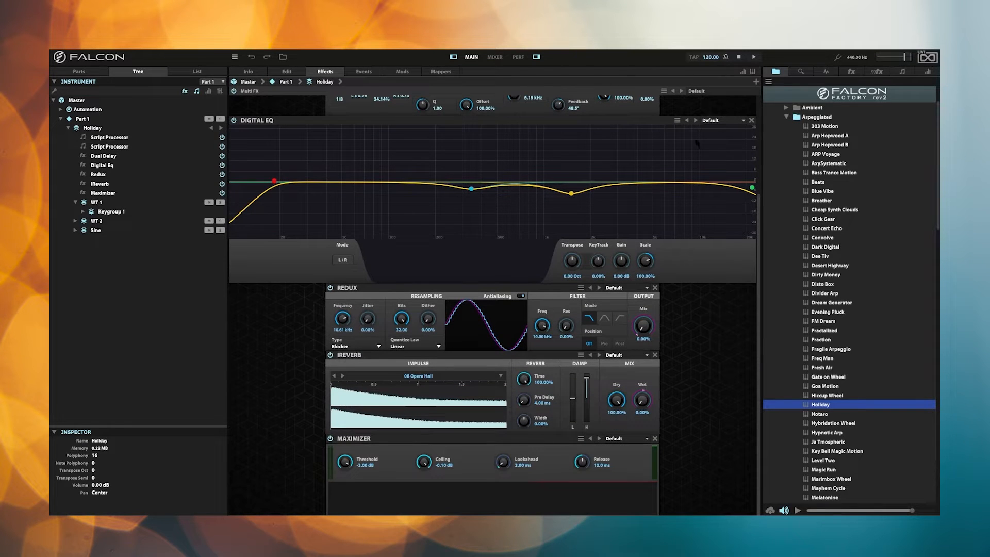
pyautogui.click(756, 81)
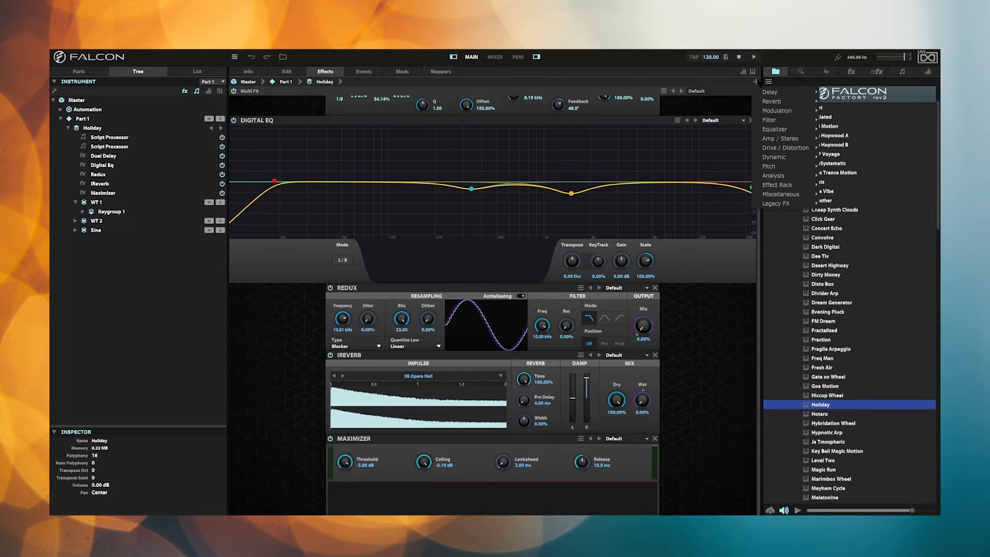
pyautogui.moveTo(769, 194)
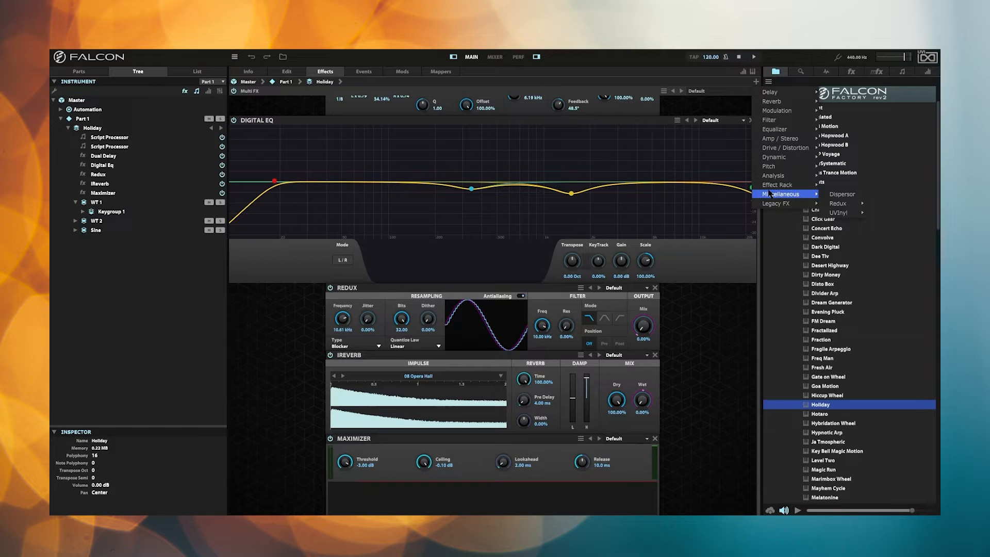
pyautogui.click(841, 194)
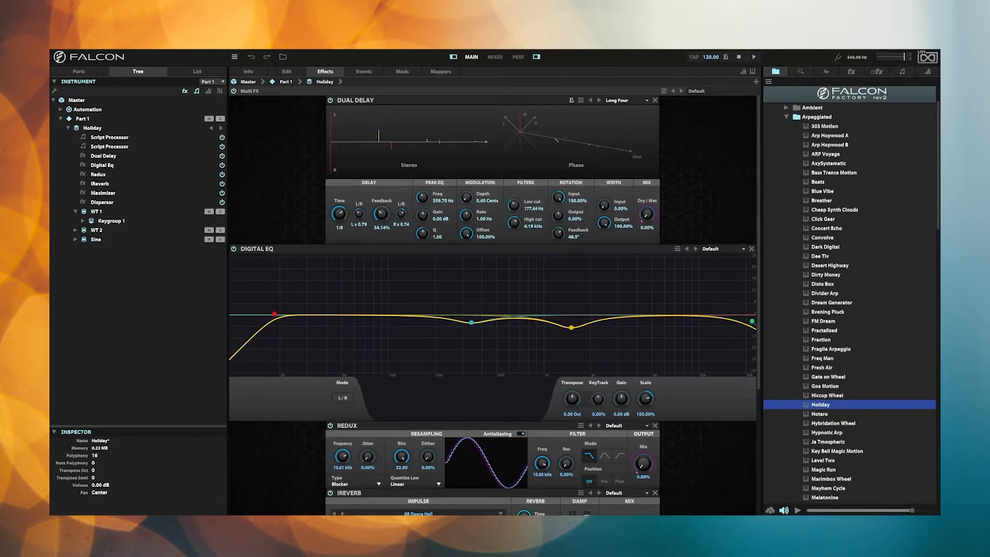
# - Bypass the Maximizer and compare the sound with Dispersor bypassed and active, leaving Dispersor on
pyautogui.scroll(-4, 709, 195)
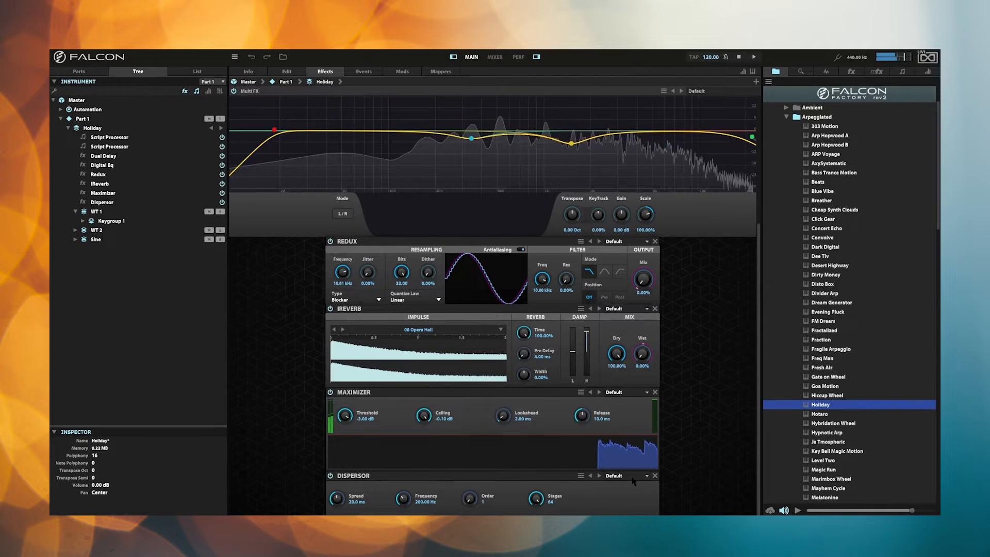
pyautogui.click(330, 476)
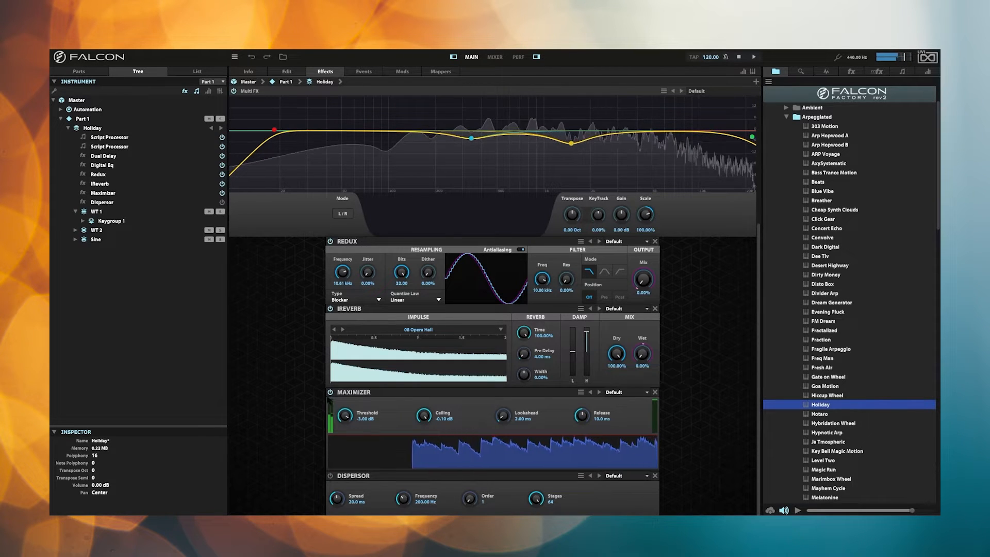
pyautogui.click(332, 392)
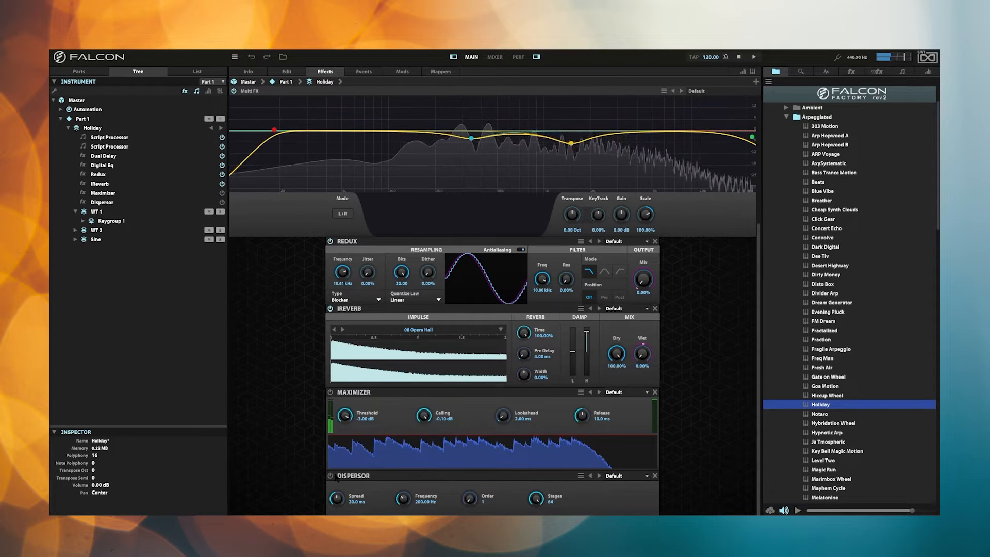
pyautogui.click(634, 476)
pyautogui.click(531, 478)
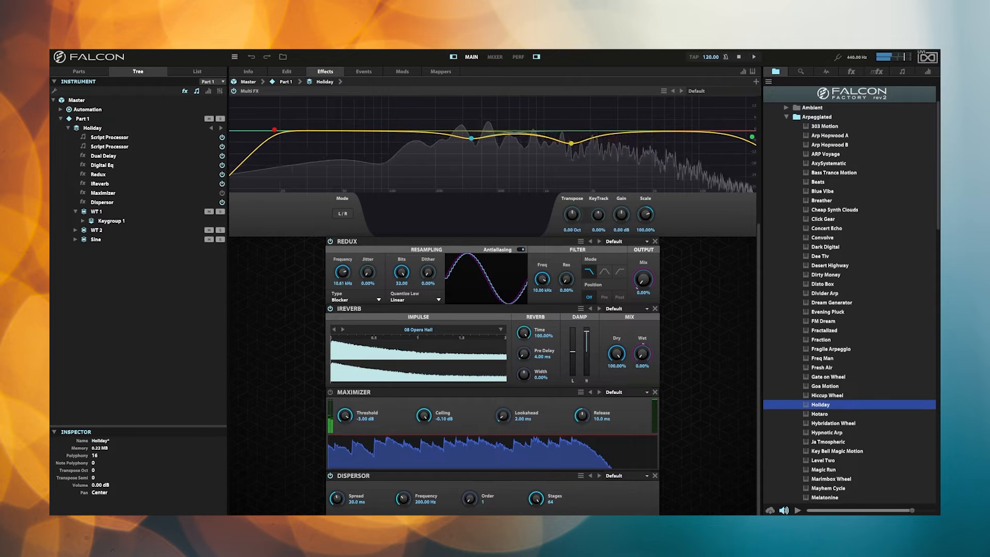
# - Shape the Dispersor effect by raising Frequency, setting Stages to 34, and reducing Spread after trying 157 ms
pyautogui.moveTo(336, 506); pyautogui.dragTo(339, 485)
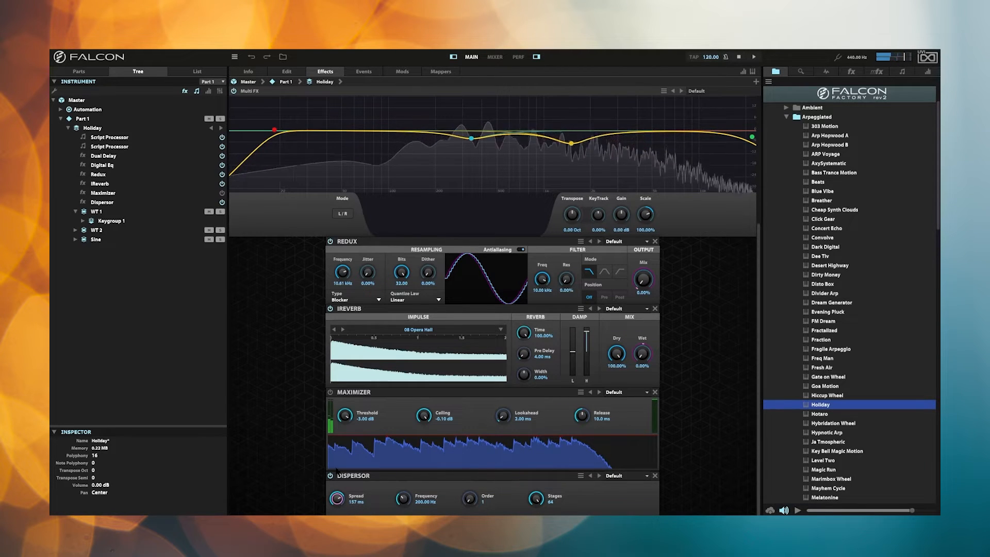
pyautogui.moveTo(404, 500); pyautogui.dragTo(402, 468)
pyautogui.moveTo(465, 484); pyautogui.dragTo(463, 460)
pyautogui.moveTo(472, 503); pyautogui.dragTo(471, 510)
pyautogui.moveTo(539, 503); pyautogui.dragTo(538, 523)
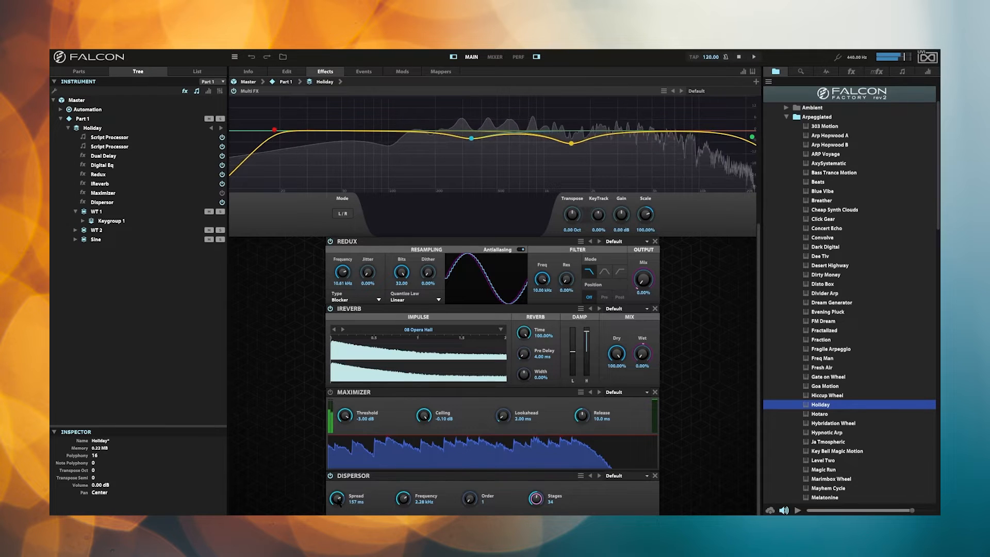
pyautogui.moveTo(339, 503)
pyautogui.mouseDown()
pyautogui.moveTo(339, 485)
pyautogui.moveTo(332, 514)
pyautogui.mouseUp()
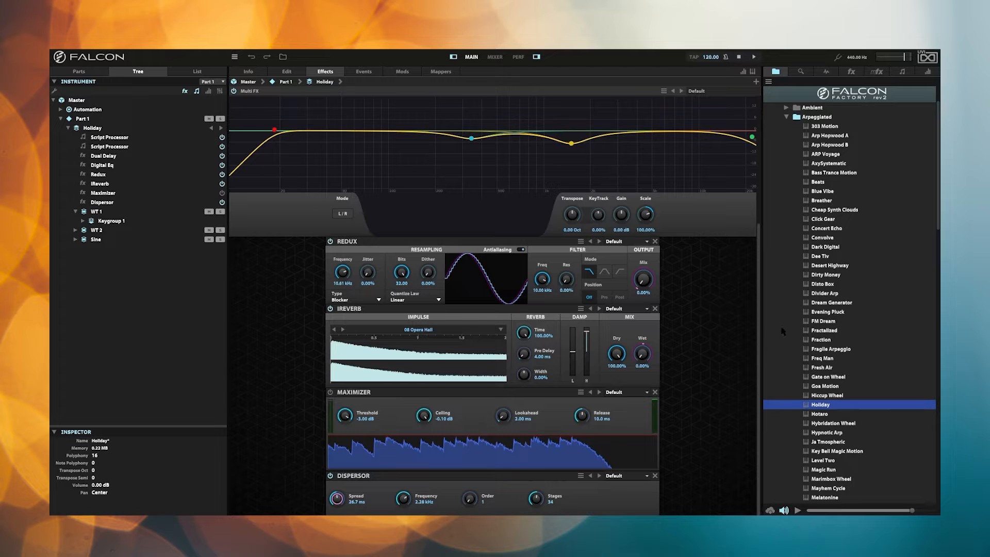
# - Load the Minor Redux program from the Arpeggiated category and bypass its Maximizer effect
pyautogui.scroll(-3, 795, 332)
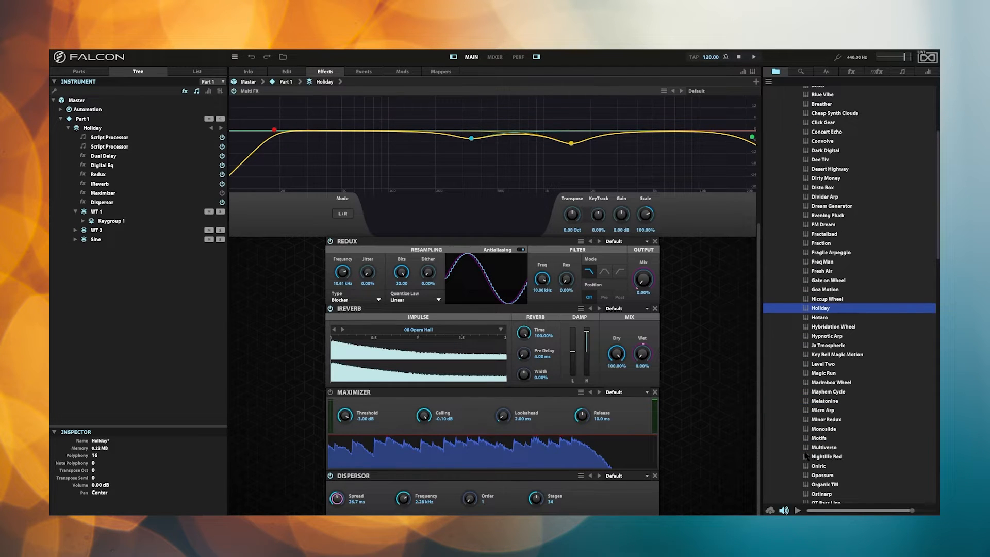
pyautogui.doubleClick(818, 420)
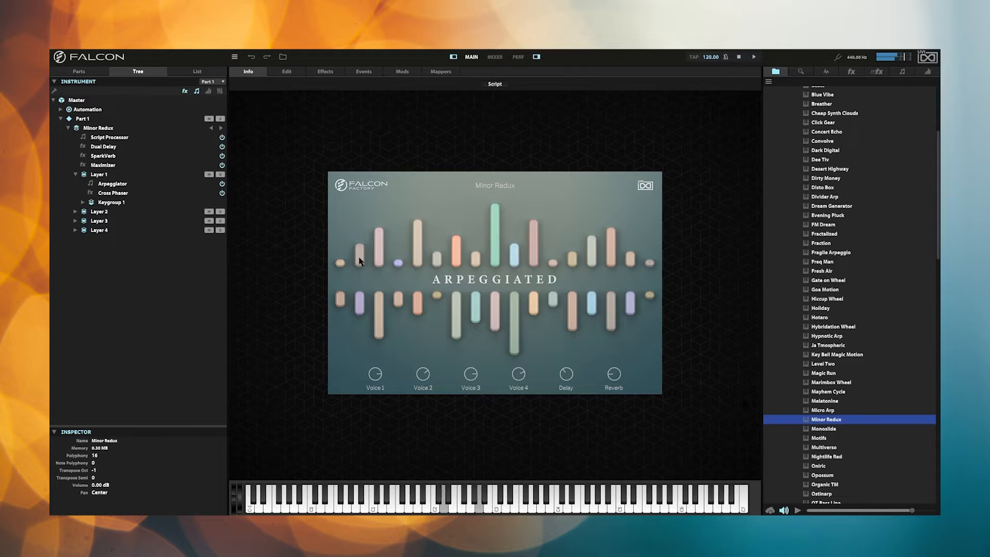
pyautogui.click(324, 75)
pyautogui.click(333, 395)
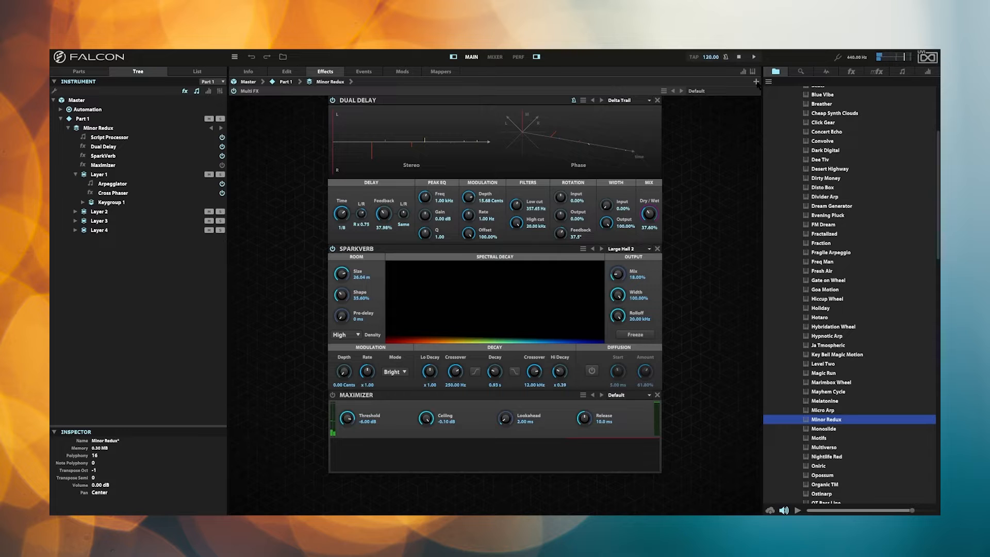
# - Add a Ladder filter effect to the Minor Redux program and keep its Default preset
pyautogui.click(757, 82)
pyautogui.moveTo(779, 125)
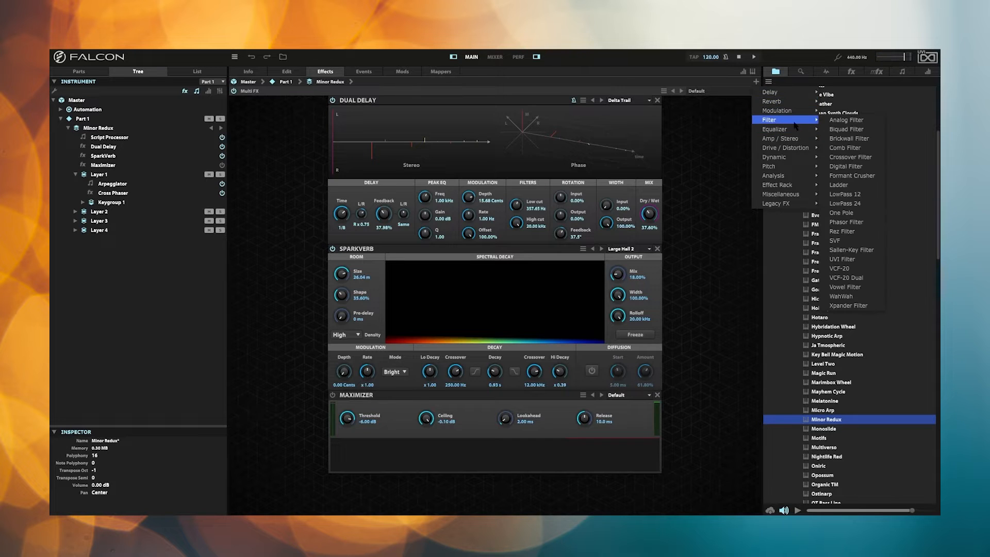
pyautogui.click(848, 185)
pyautogui.scroll(1, 680, 402)
pyautogui.scroll(-1, 670, 405)
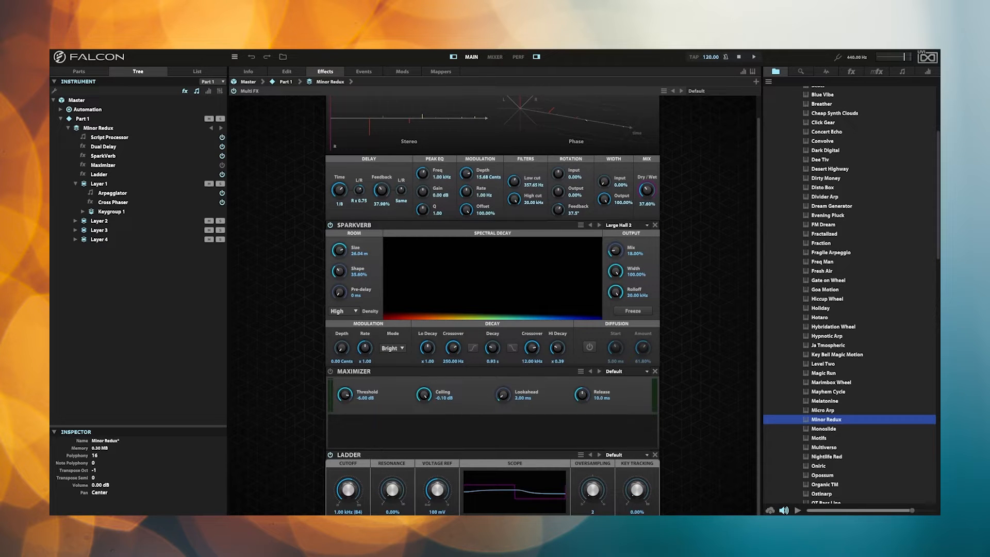
pyautogui.click(628, 455)
pyautogui.click(477, 457)
# - Sweep the Ladder filter's Cutoff, ending at 20 kHz, and set its Resonance to 47.20%
pyautogui.moveTo(348, 492); pyautogui.dragTo(341, 447)
pyautogui.moveTo(391, 497)
pyautogui.mouseDown()
pyautogui.moveTo(391, 482)
pyautogui.moveTo(346, 493)
pyautogui.moveTo(345, 503)
pyautogui.mouseUp()
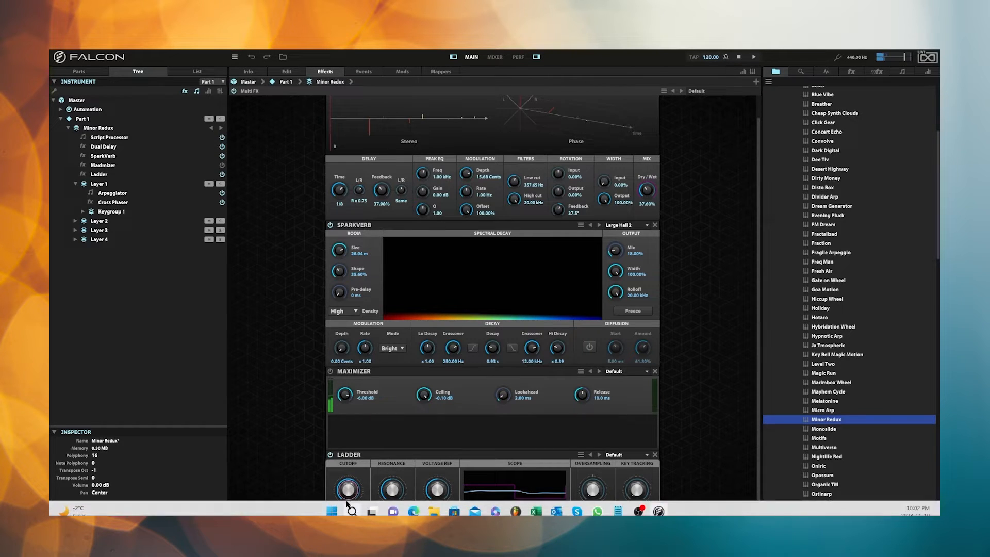
pyautogui.moveTo(348, 487)
pyautogui.mouseDown()
pyautogui.moveTo(347, 495)
pyautogui.moveTo(338, 474)
pyautogui.mouseUp()
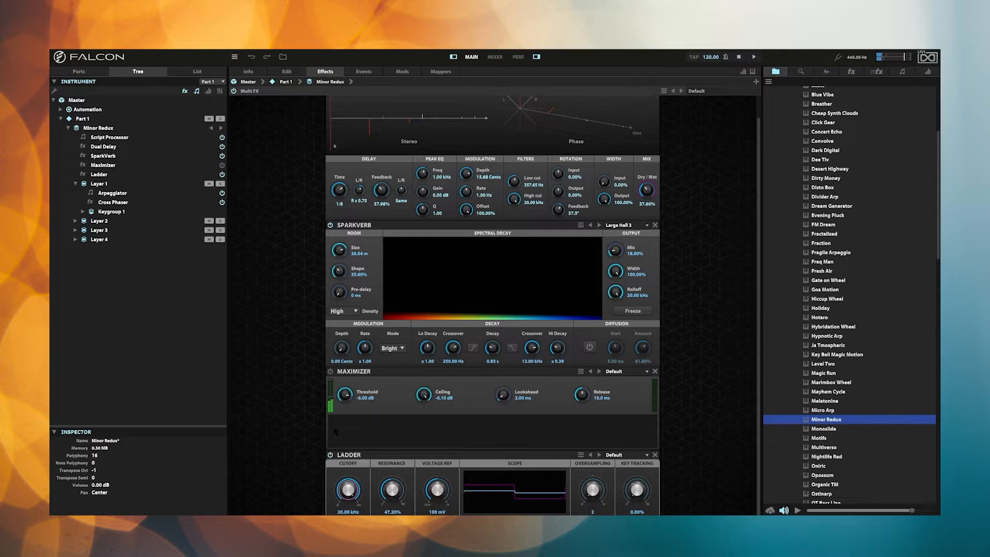
# - Set the Ladder filter's Oversampling to 4 and Voltage Ref to 291 mV, reduce Resonance, and sweep Cutoff again, ending at 20 kHz
pyautogui.moveTo(599, 495); pyautogui.dragTo(586, 453)
pyautogui.moveTo(358, 485); pyautogui.dragTo(341, 465)
pyautogui.moveTo(397, 498); pyautogui.dragTo(431, 471)
pyautogui.moveTo(353, 500); pyautogui.dragTo(346, 445)
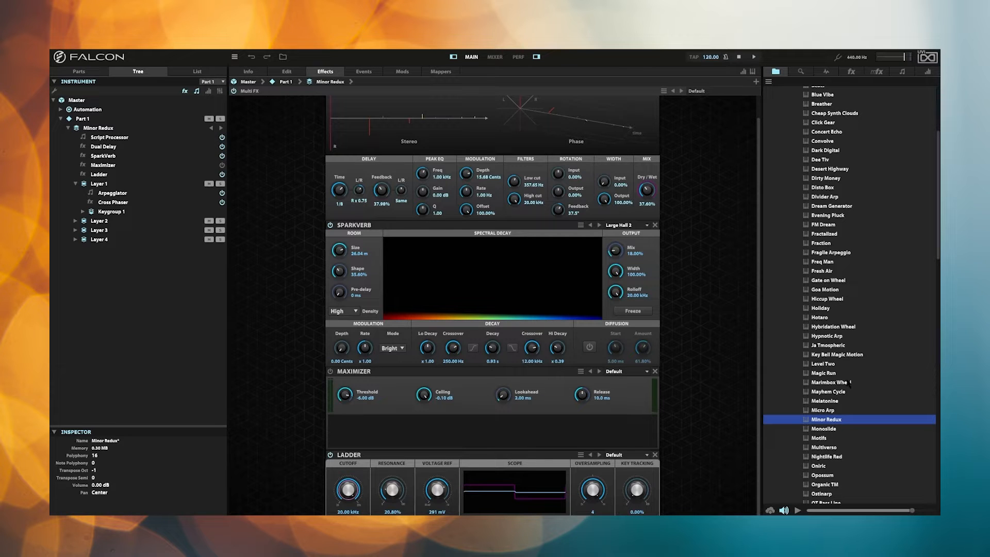
# - Load the Pulsation program from the Arpeggiated category, show its effects and bypass its Maximizer
pyautogui.scroll(-5, 840, 386)
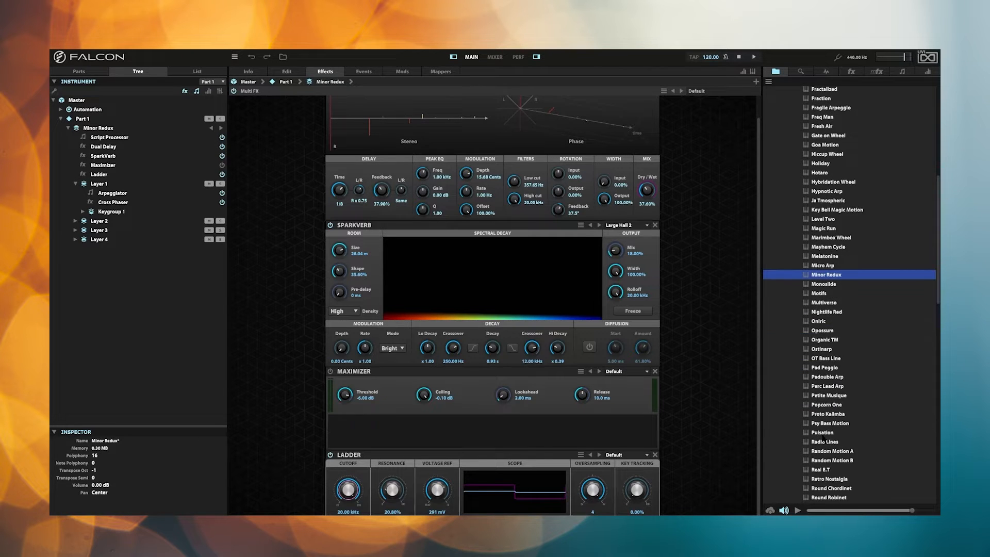
pyautogui.doubleClick(819, 433)
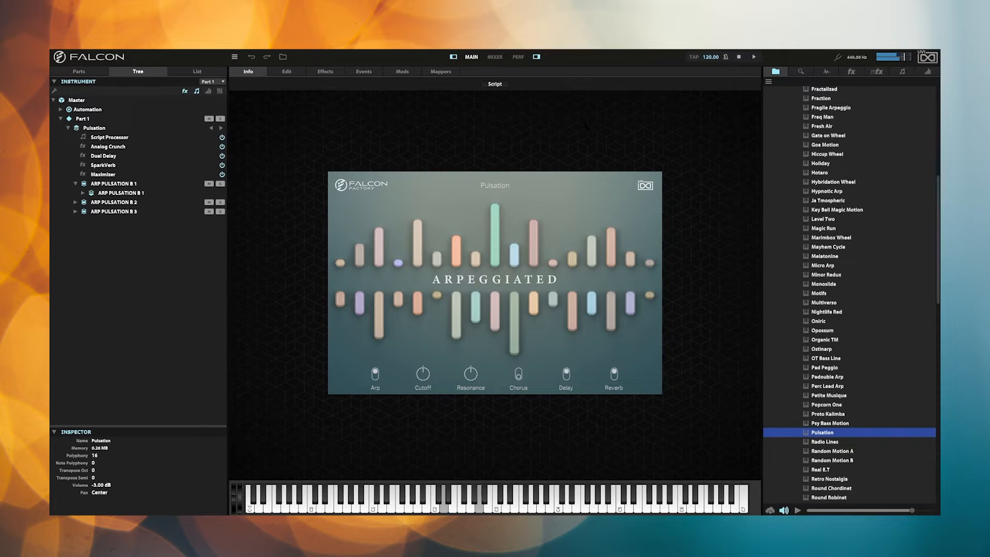
pyautogui.click(325, 73)
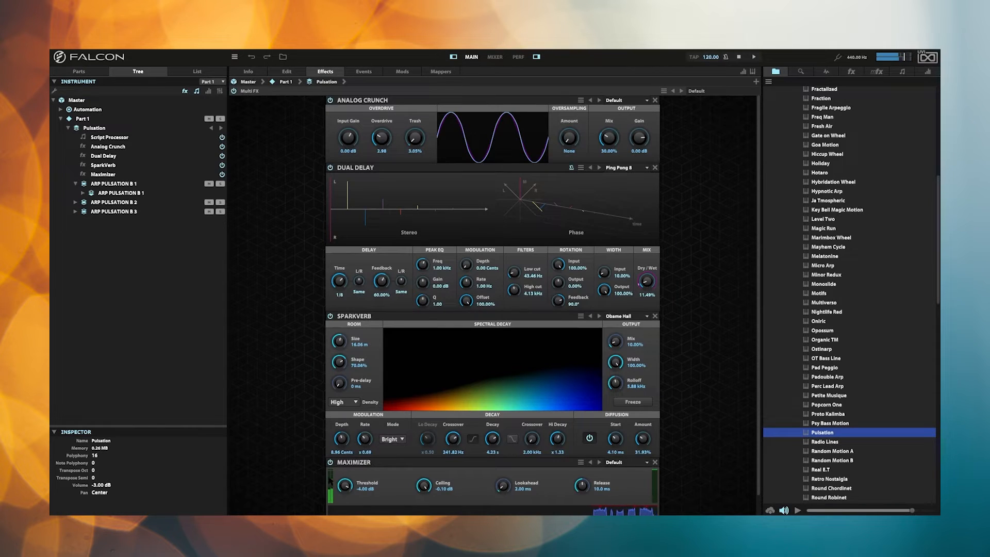
# - Add the Harmonic Resonators effect with the C7 preset to Pulsation and place it before the Maximizer
pyautogui.click(756, 82)
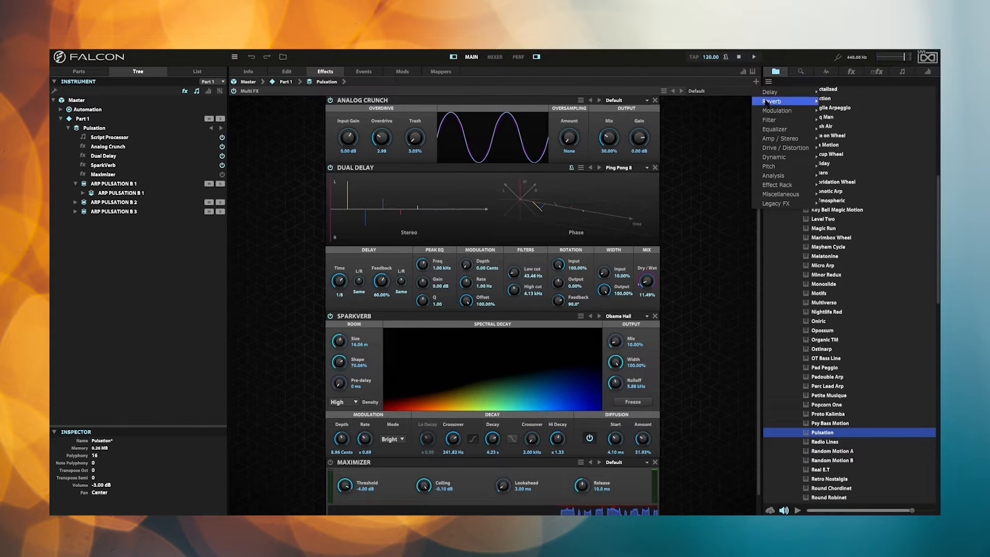
pyautogui.moveTo(784, 129)
pyautogui.moveTo(855, 129)
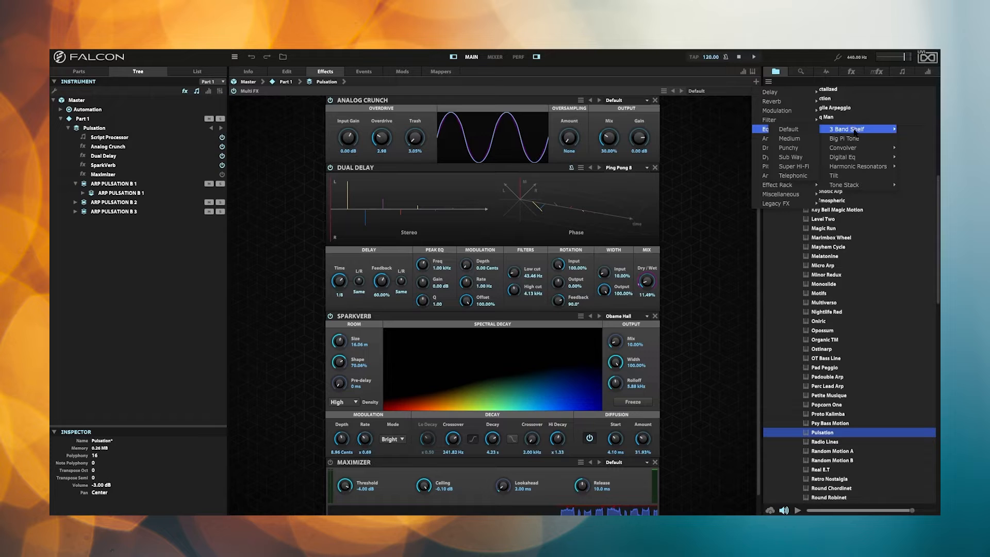
pyautogui.moveTo(851, 170)
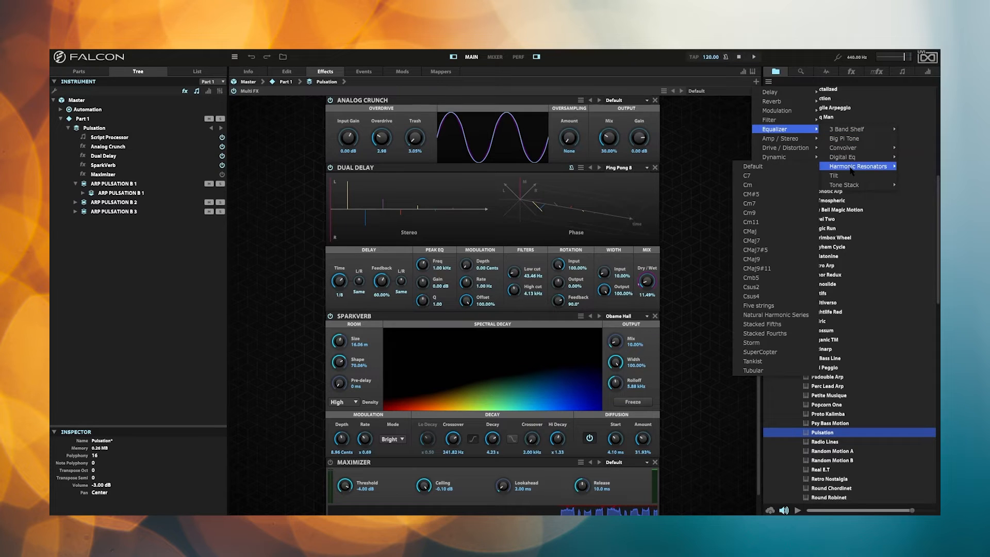
pyautogui.click(769, 177)
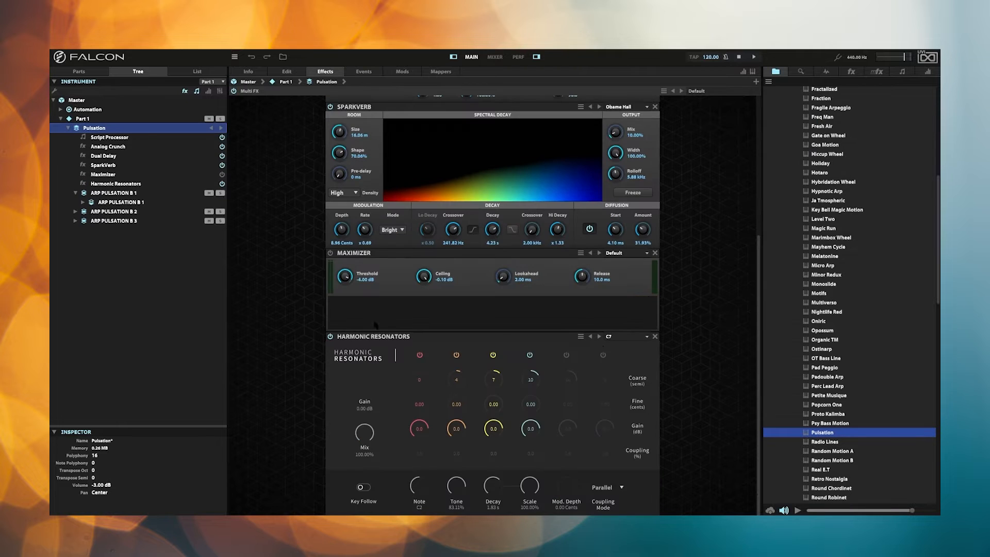
pyautogui.moveTo(458, 337); pyautogui.dragTo(462, 259)
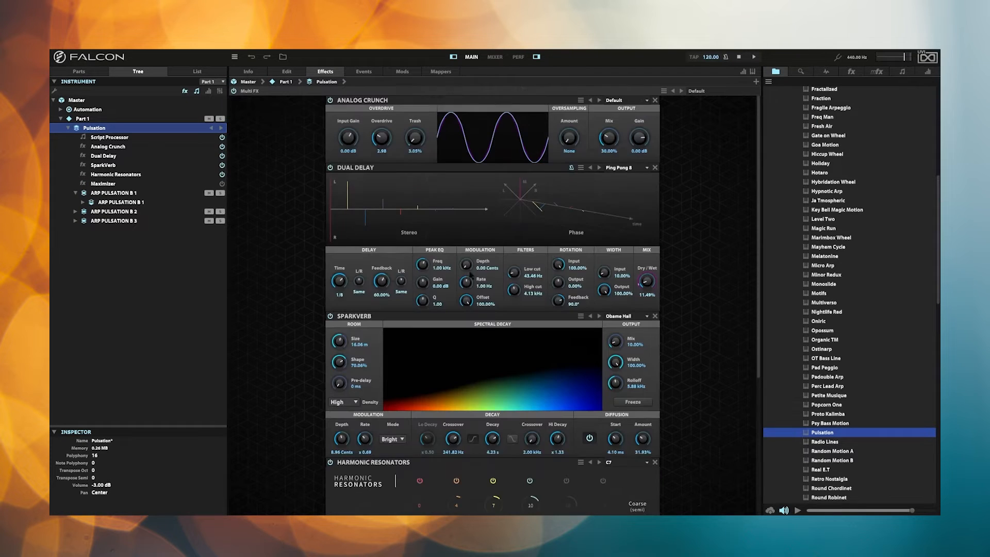
# - Check the Harmonic Resonators presets and compare the sound with the effect bypassed and active
pyautogui.scroll(-5, 694, 290)
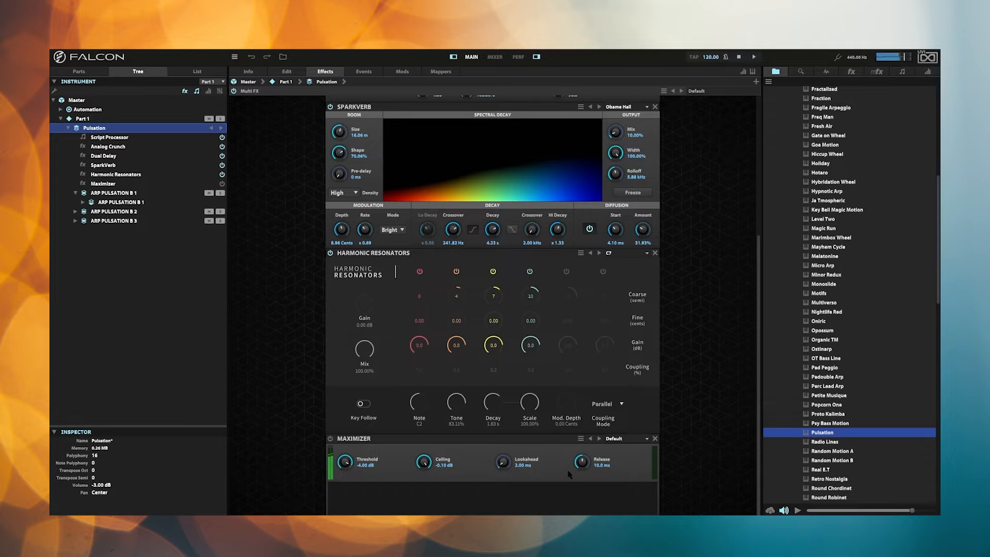
pyautogui.click(623, 438)
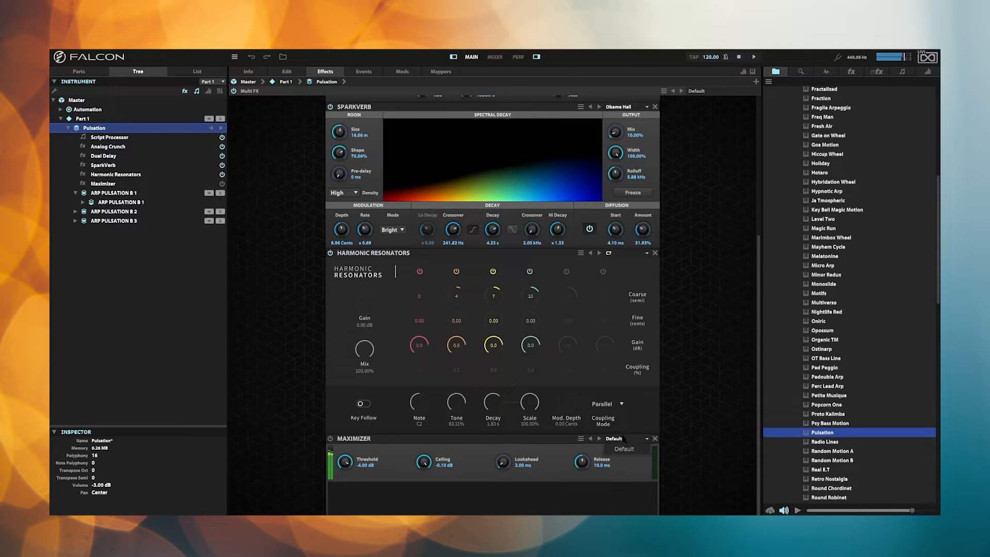
pyautogui.click(627, 254)
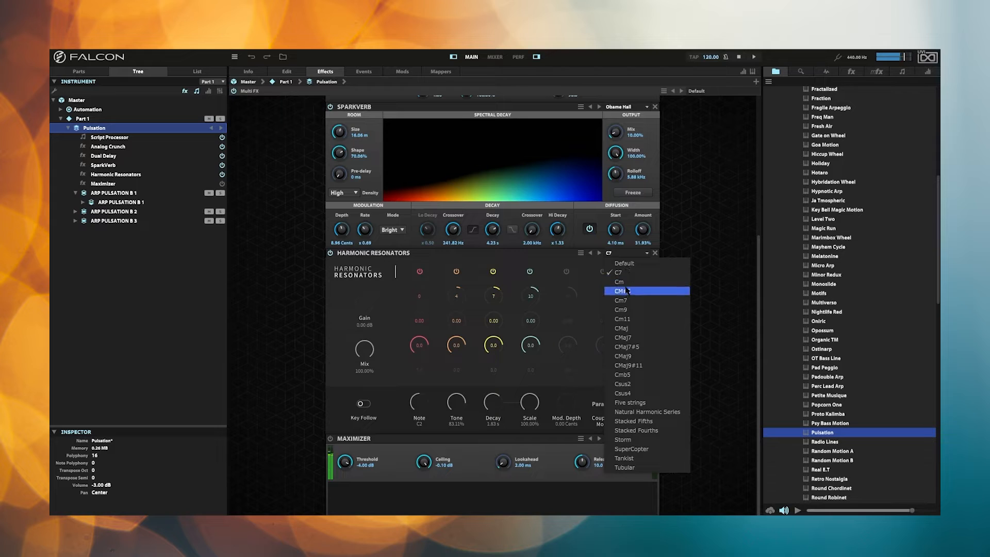
pyautogui.click(333, 260)
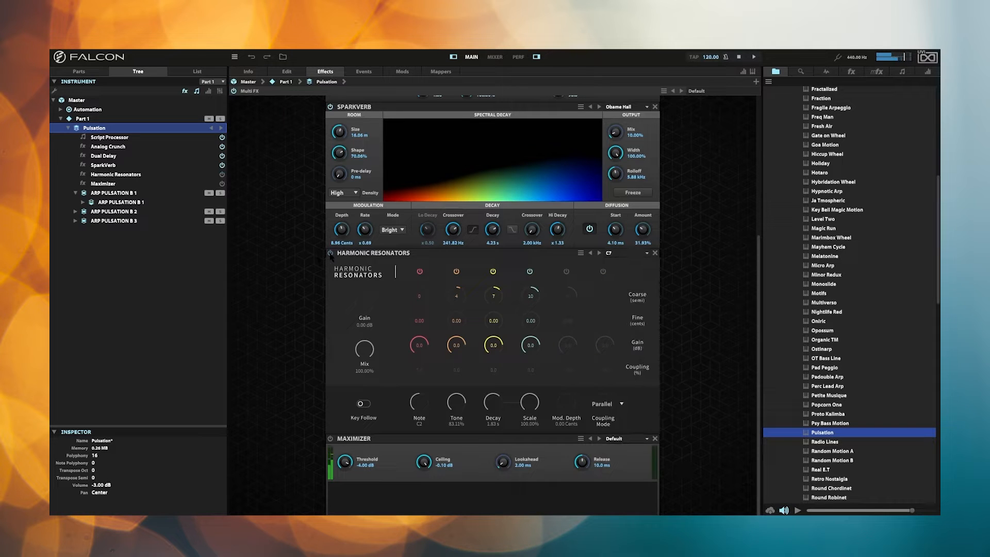
pyautogui.click(330, 254)
# - Try the CMaj, CMaj7#5 and Cmb5 presets on the Harmonic Resonators effect
pyautogui.click(618, 256)
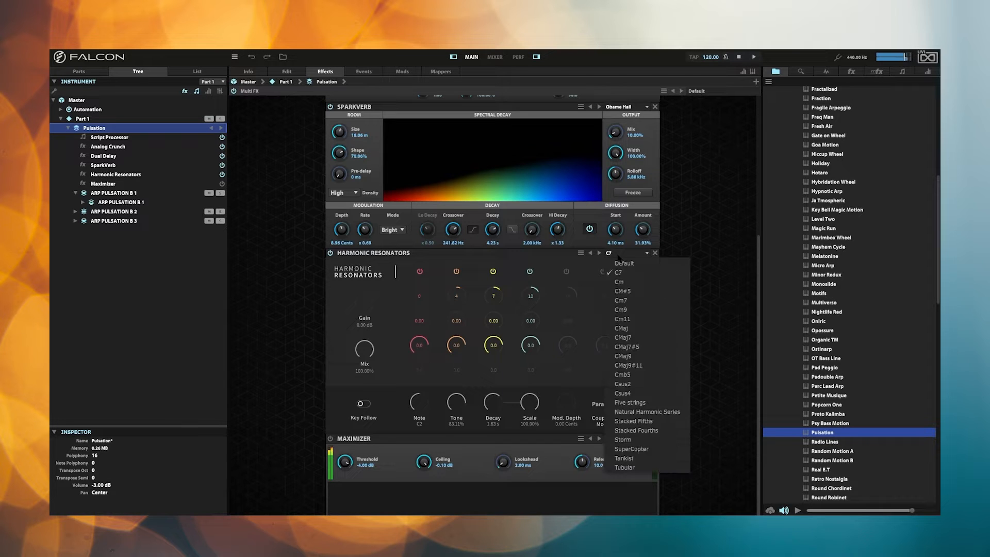
pyautogui.click(625, 330)
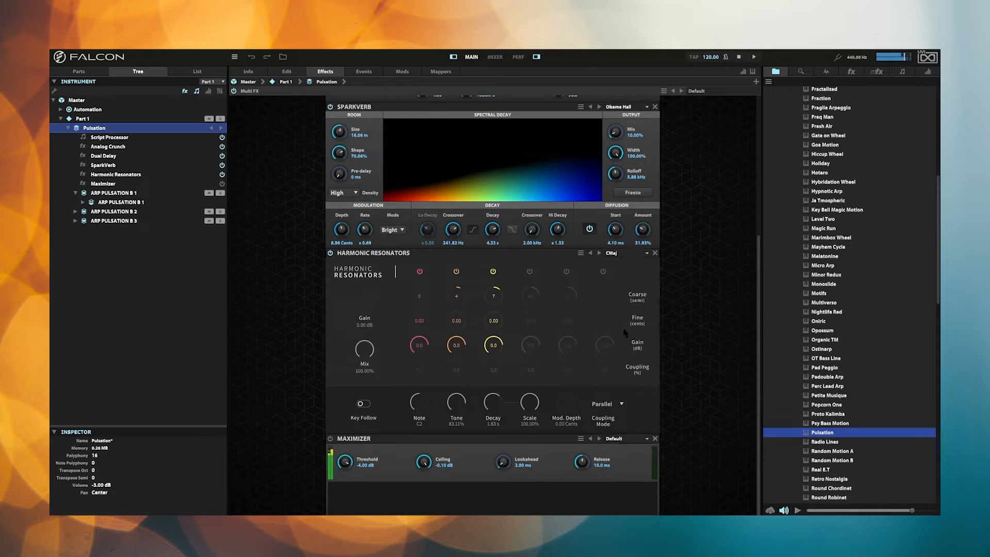
pyautogui.click(610, 254)
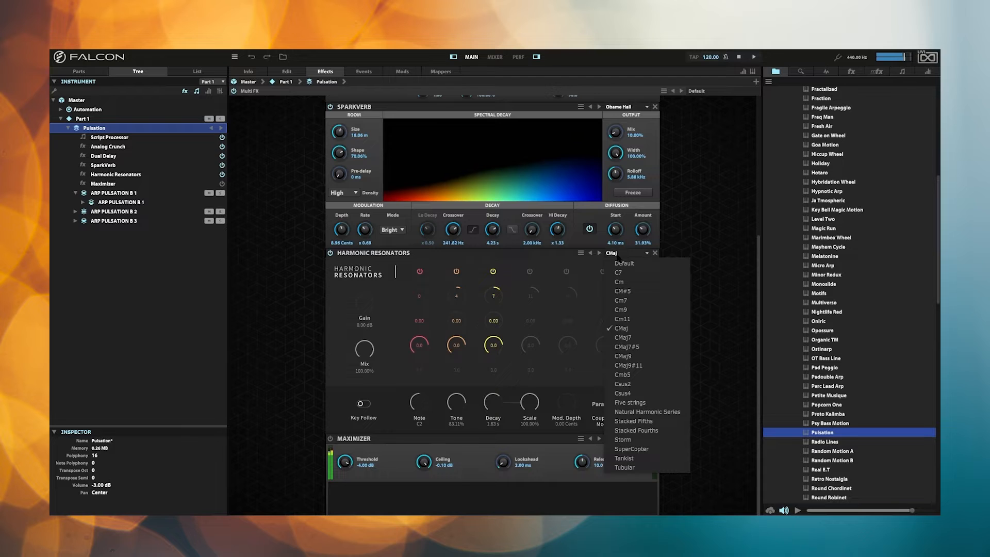
pyautogui.click(634, 347)
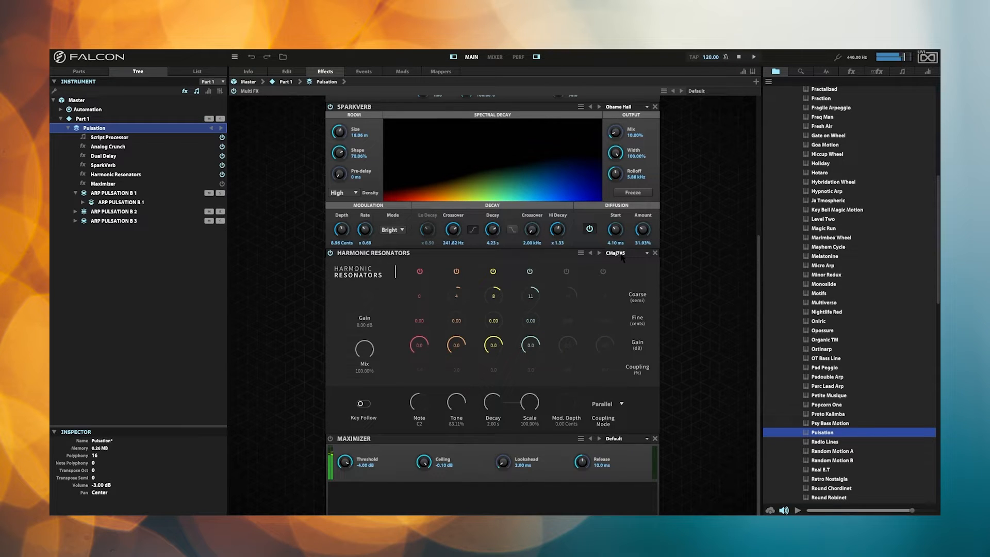
pyautogui.click(622, 254)
pyautogui.click(634, 374)
# - Load the Five strings preset in Harmonic Resonators and compare the sound with the effect bypassed and active
pyautogui.click(626, 255)
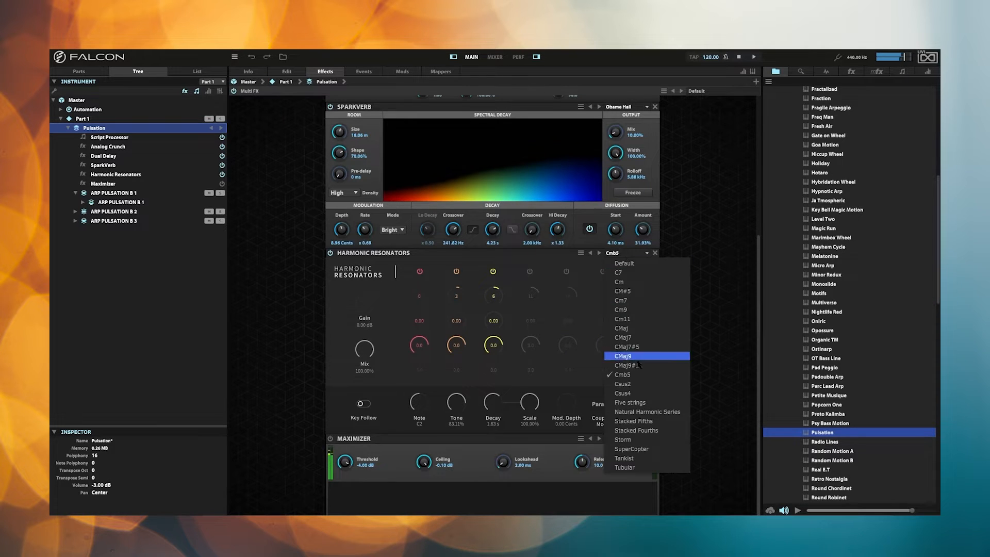
pyautogui.click(640, 403)
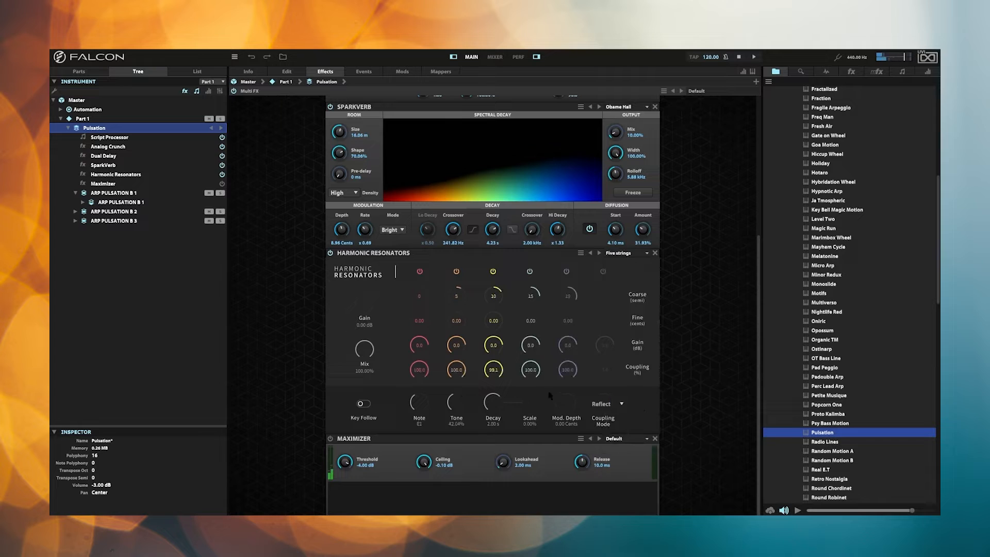
pyautogui.click(330, 253)
pyautogui.click(330, 253)
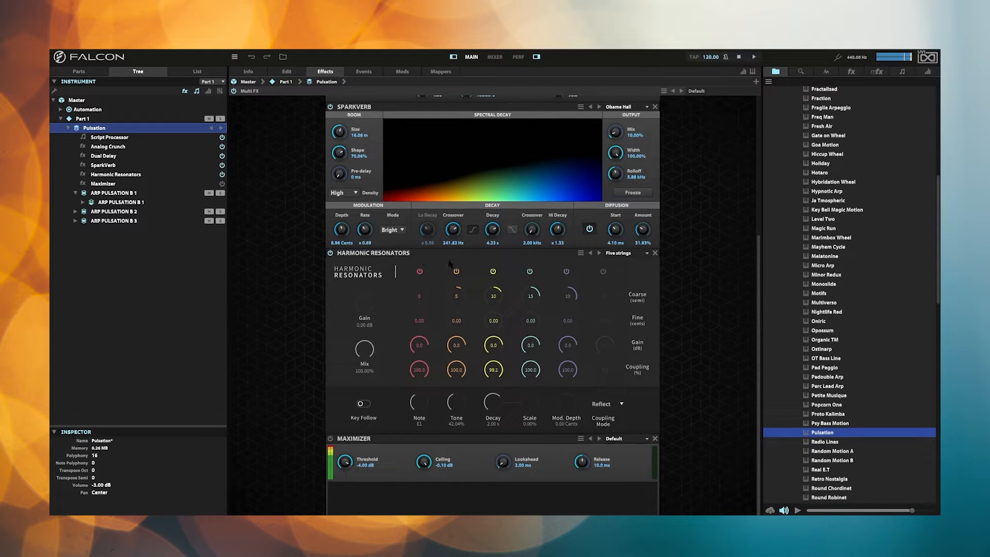
# - Switch Harmonic Resonators to the Storm preset and compare the bypassed and active sound
pyautogui.click(630, 255)
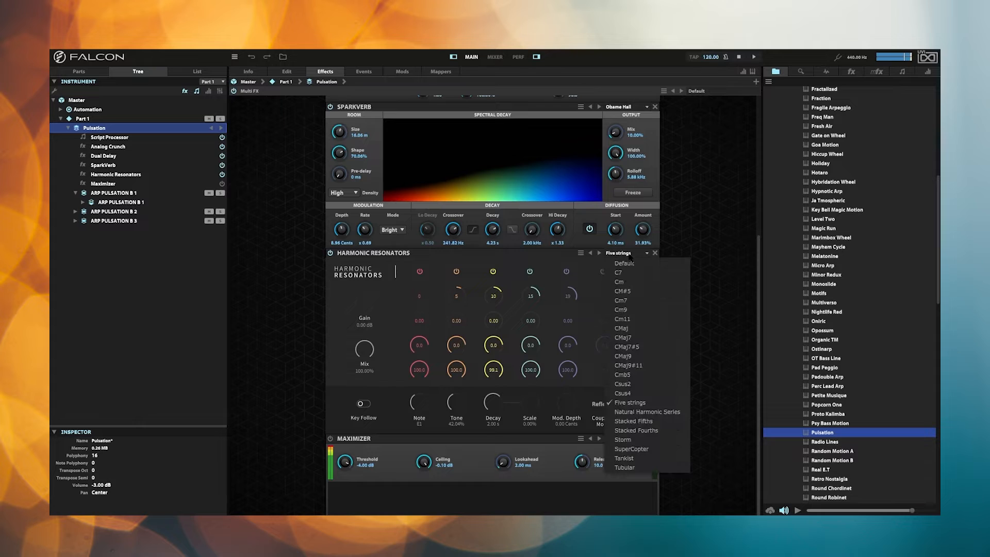
pyautogui.click(637, 440)
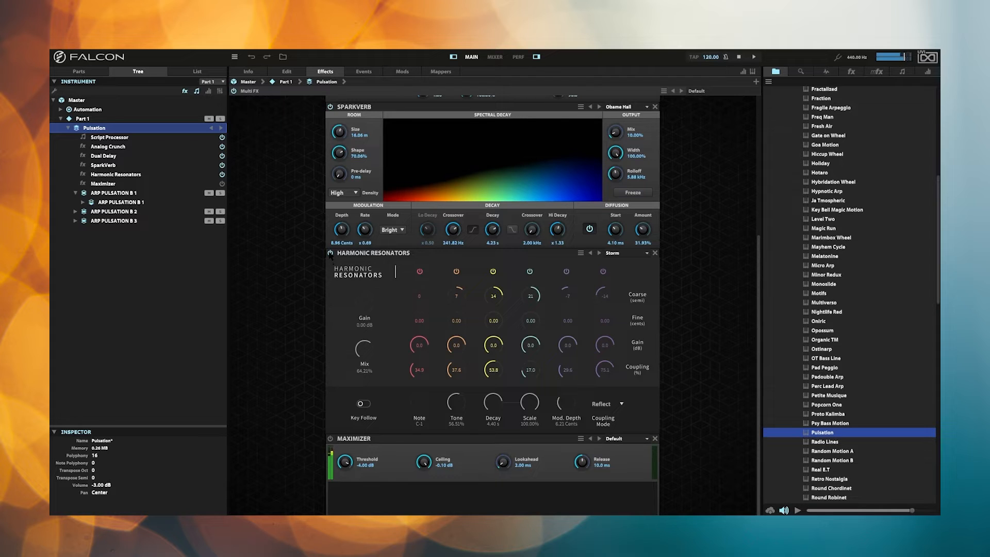
pyautogui.click(330, 253)
pyautogui.click(331, 254)
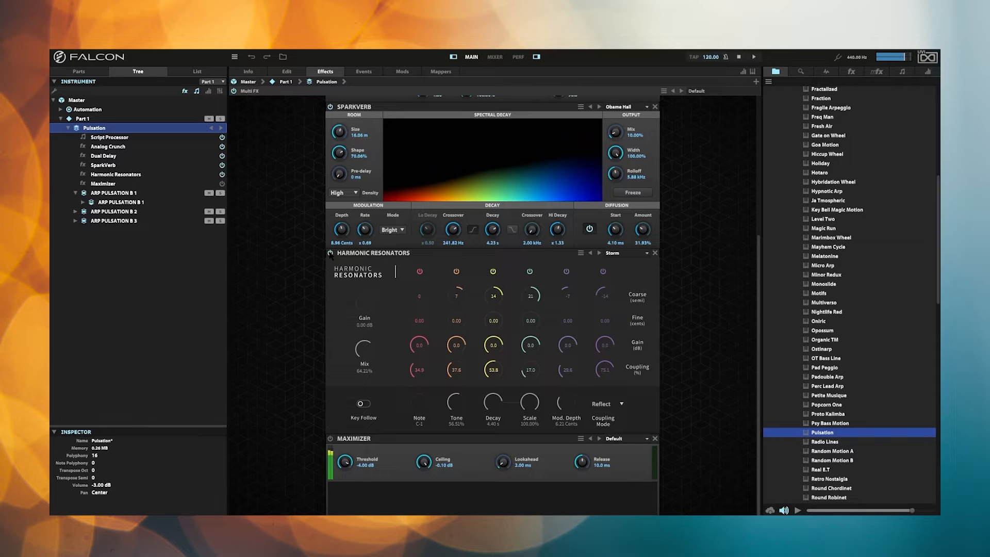
# - Load the Tubular preset in Harmonic Resonators and compare the bypassed and active sound
pyautogui.click(631, 256)
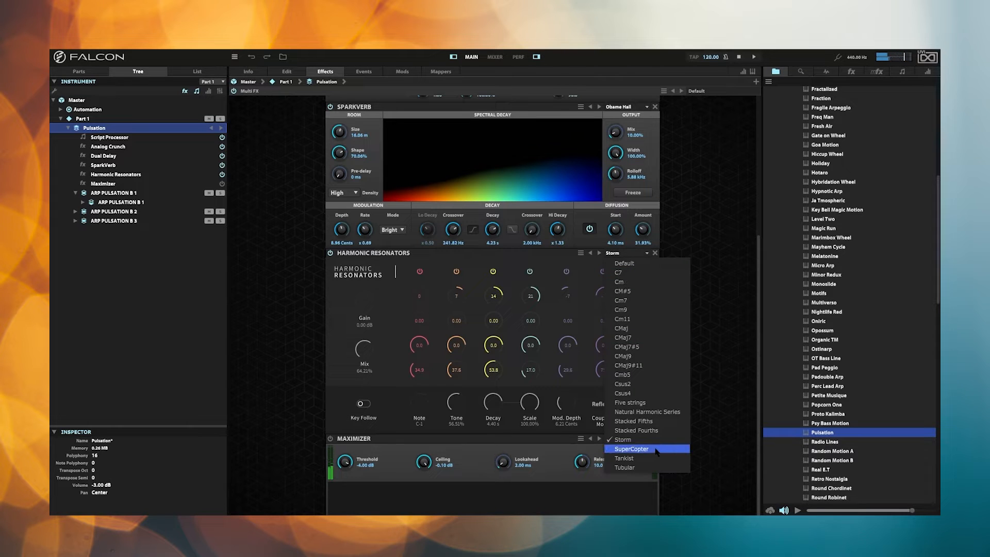
pyautogui.click(651, 468)
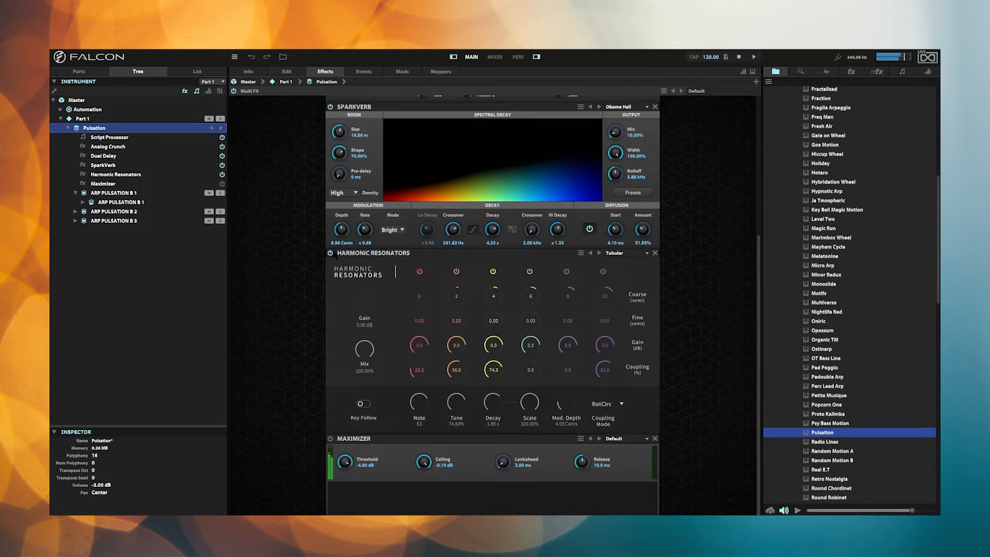
pyautogui.click(330, 253)
pyautogui.click(330, 254)
# - Load the Glassy Key program from the Keys category of Falcon Factory rev2
pyautogui.click(820, 334)
pyautogui.press('Left')
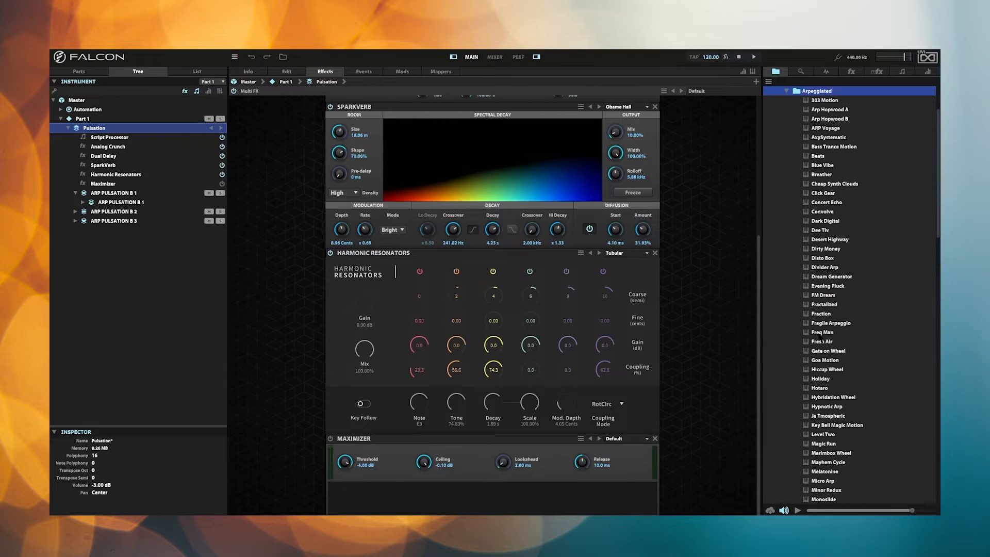
pyautogui.press('Left')
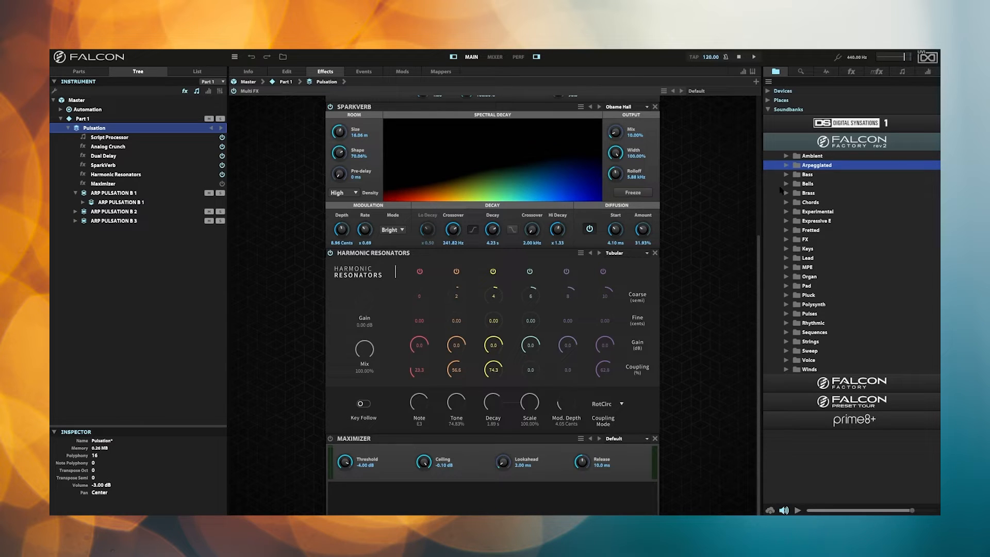
pyautogui.click(786, 250)
pyautogui.scroll(-2, 821, 249)
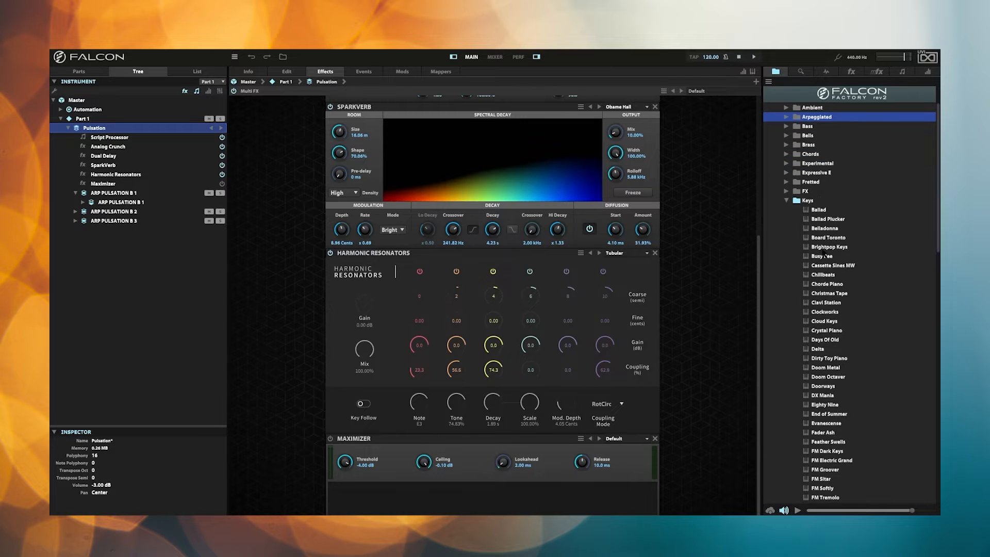
pyautogui.scroll(-12, 825, 254)
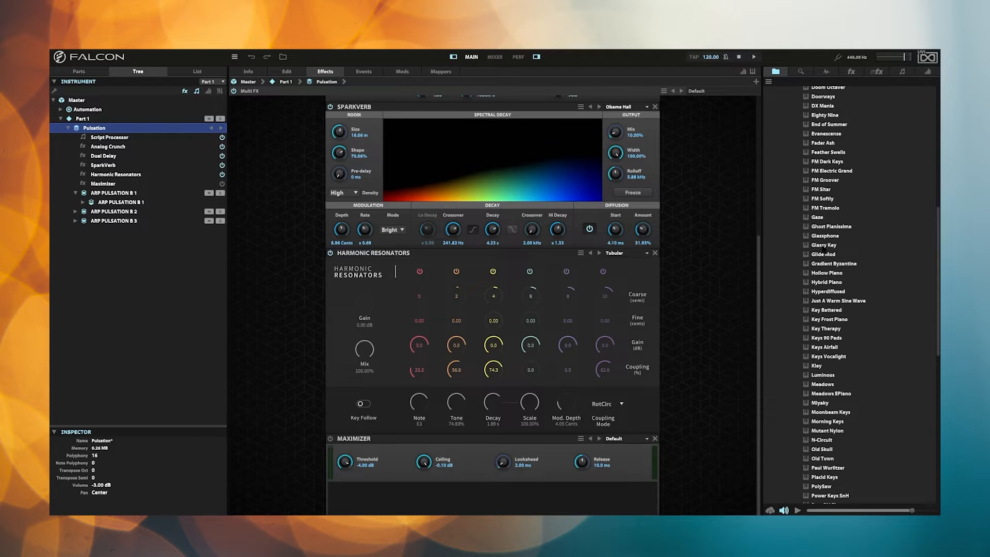
pyautogui.doubleClick(824, 246)
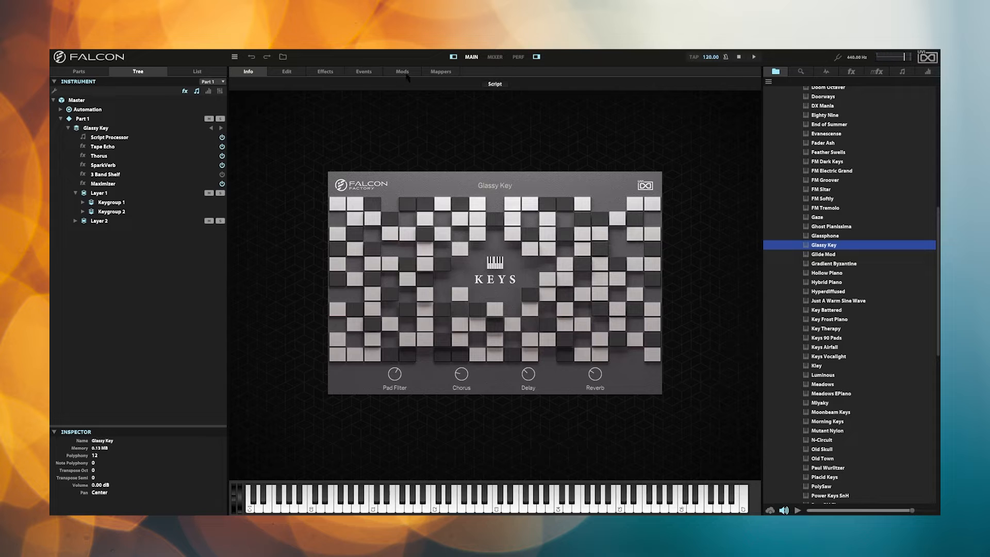
# - Add the Motion Grid sequencing script processor to the Glassy Key program's events
pyautogui.click(362, 72)
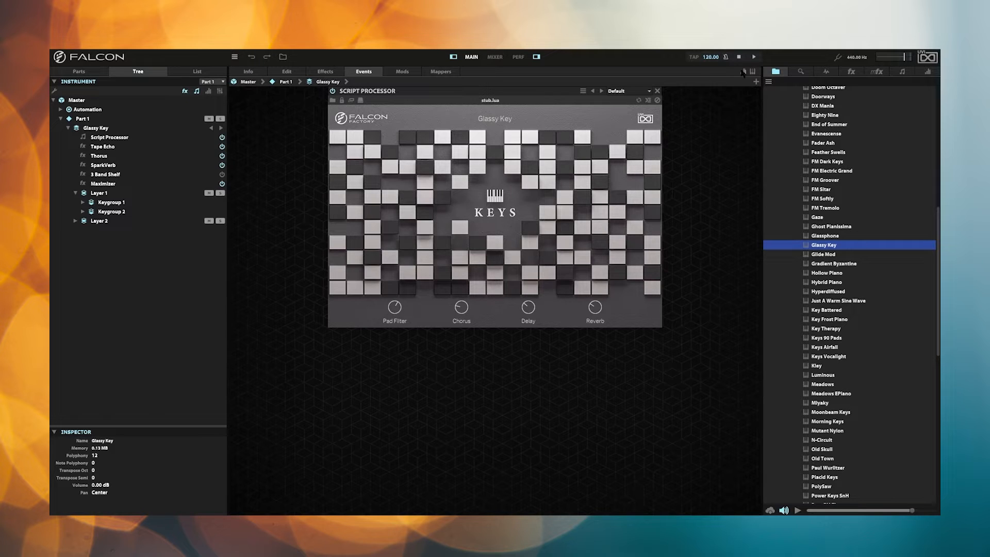
pyautogui.click(756, 82)
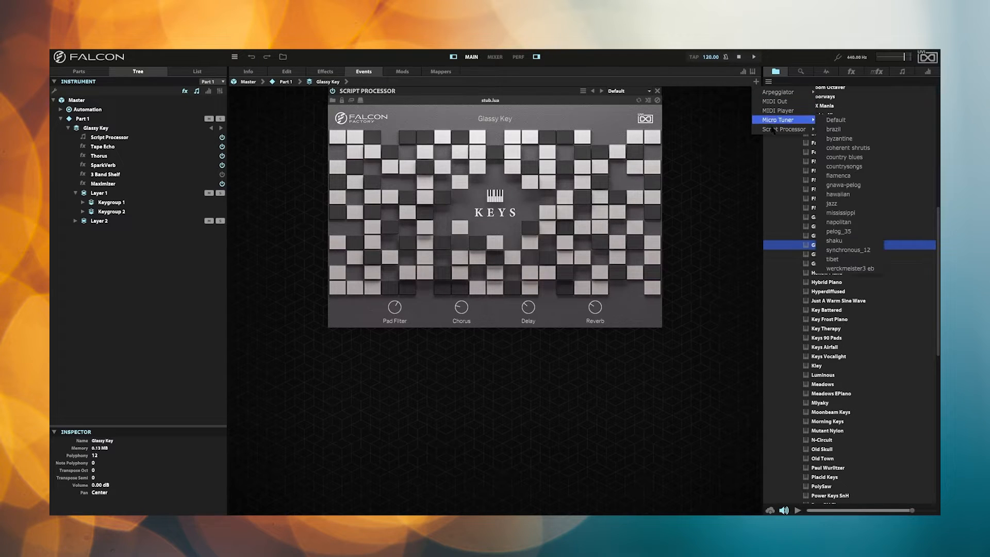
pyautogui.moveTo(789, 129)
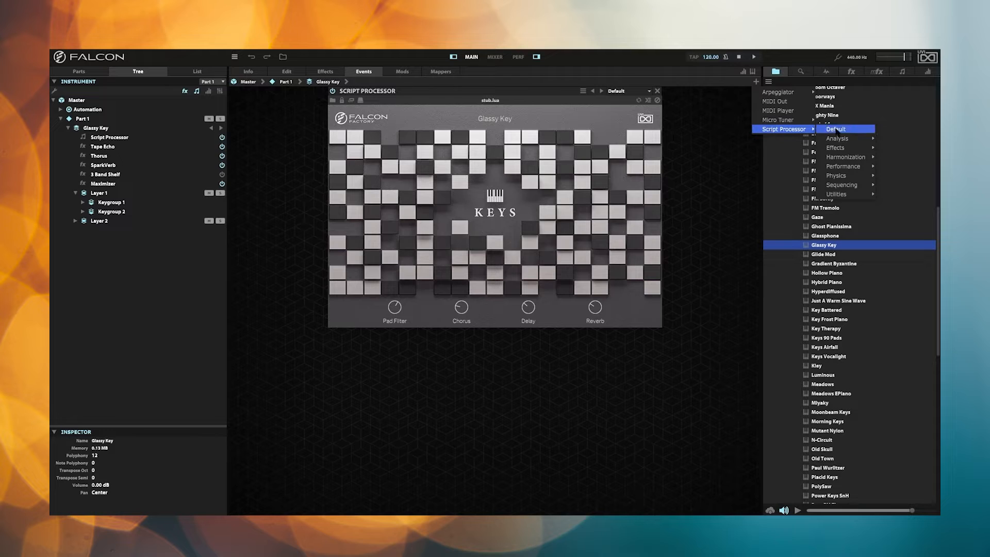
pyautogui.moveTo(837, 188)
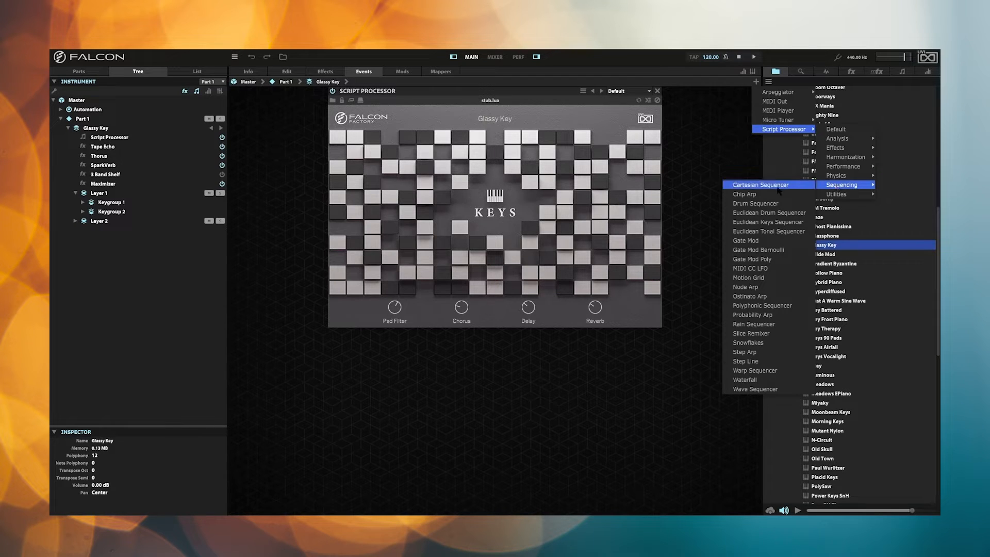
pyautogui.click(772, 278)
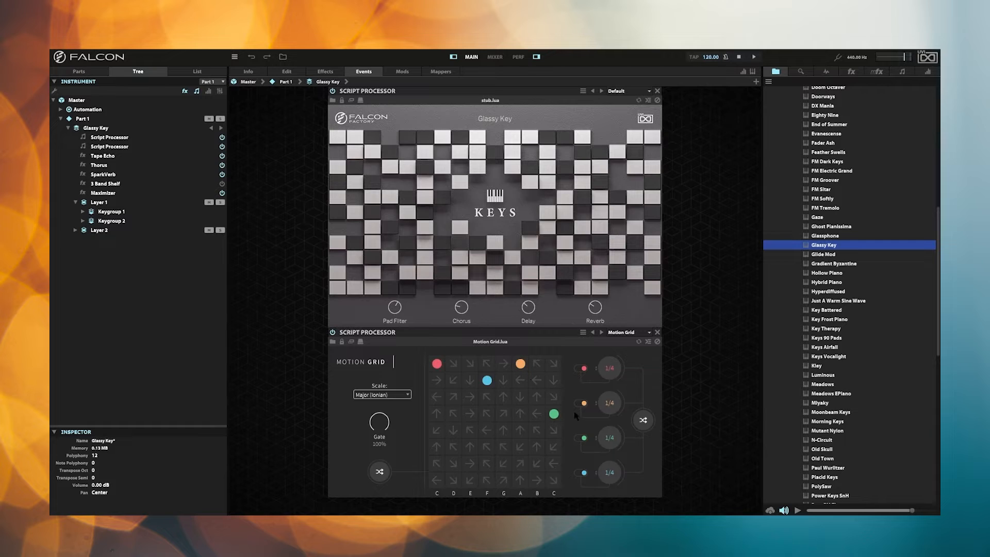
# - Turn off Motion Grid's orange, green and blue dots and check the available scales, keeping Major (Ionian)
pyautogui.moveTo(466, 399); pyautogui.dragTo(476, 384)
pyautogui.moveTo(519, 404)
pyautogui.mouseDown()
pyautogui.moveTo(461, 407)
pyautogui.moveTo(479, 414)
pyautogui.moveTo(485, 396)
pyautogui.mouseUp()
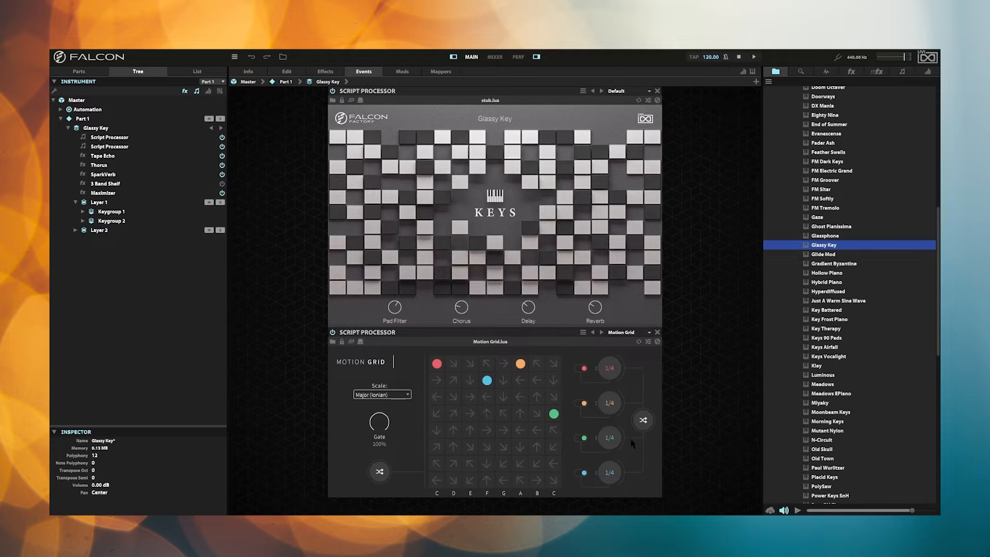
pyautogui.click(581, 405)
pyautogui.click(579, 438)
pyautogui.click(579, 472)
pyautogui.moveTo(406, 514)
pyautogui.click(397, 396)
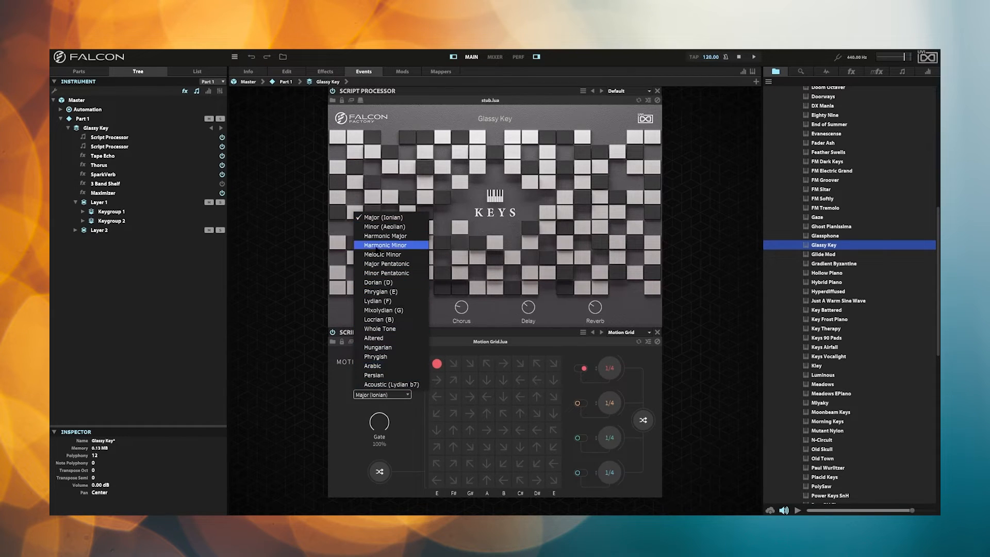
pyautogui.click(407, 431)
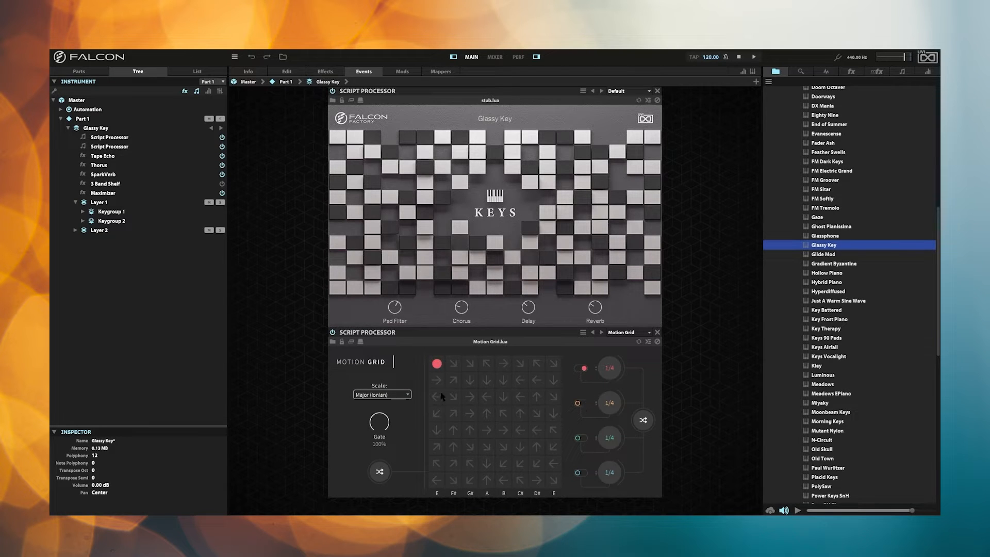
# - Turn Motion Grid's orange, green and blue dots back on and randomize the speeds of the dots
pyautogui.click(580, 402)
pyautogui.click(580, 438)
pyautogui.click(580, 473)
pyautogui.click(643, 420)
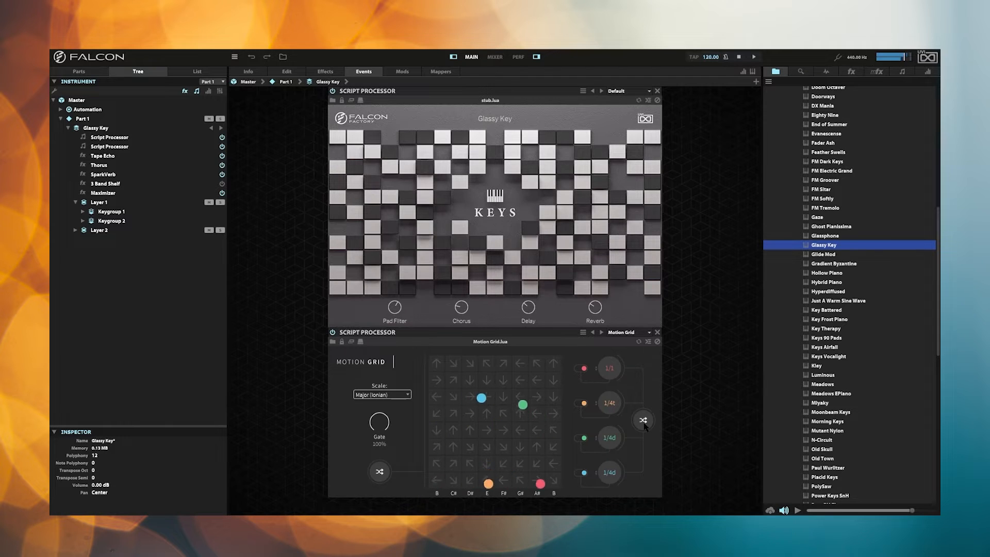
# - Set Motion Grid's scale to Minor Pentatonic and randomize the grid's arrow directions twice
pyautogui.click(391, 398)
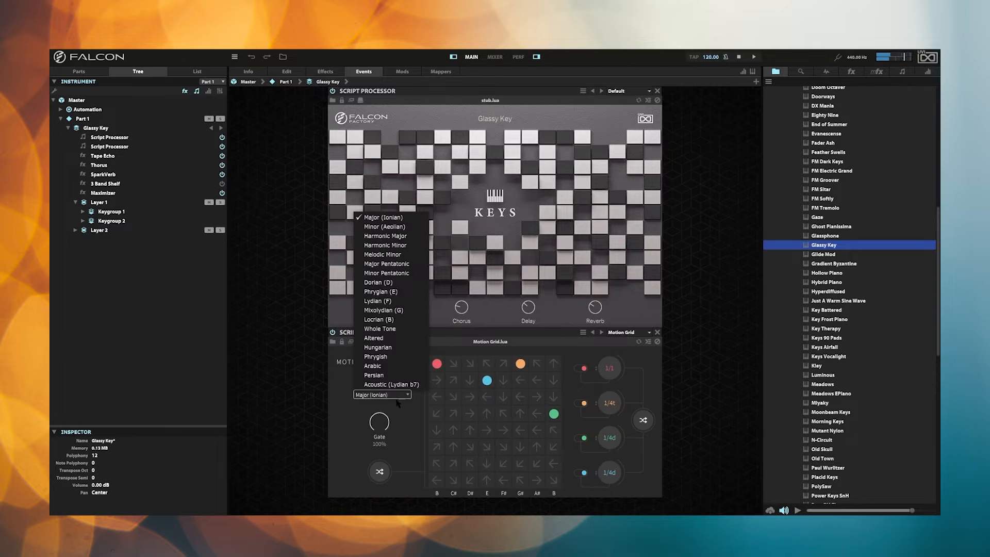
pyautogui.click(387, 273)
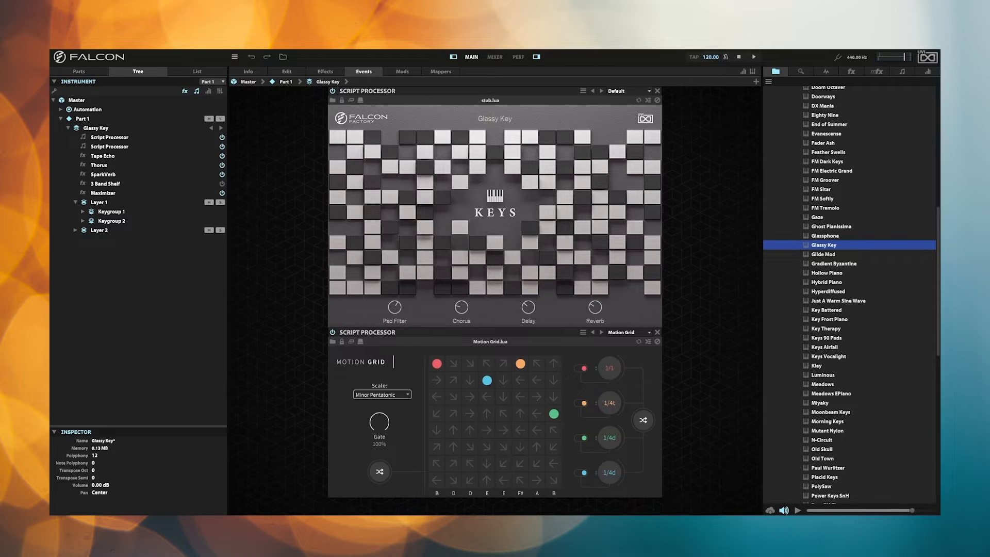
pyautogui.click(380, 471)
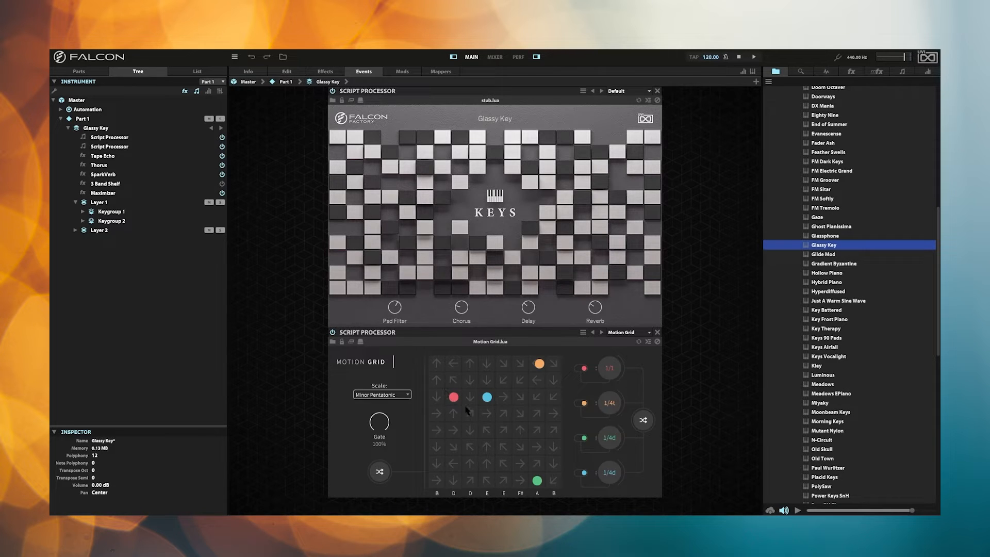
pyautogui.click(379, 472)
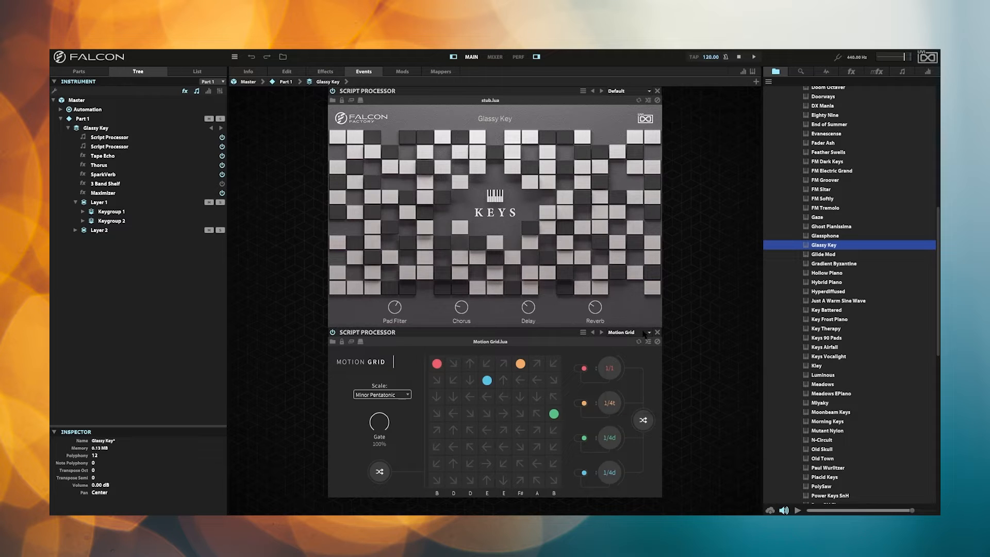
# - Replace Motion Grid with the Node Arp script, randomizing its node positions and start position
pyautogui.click(644, 333)
pyautogui.moveTo(640, 398)
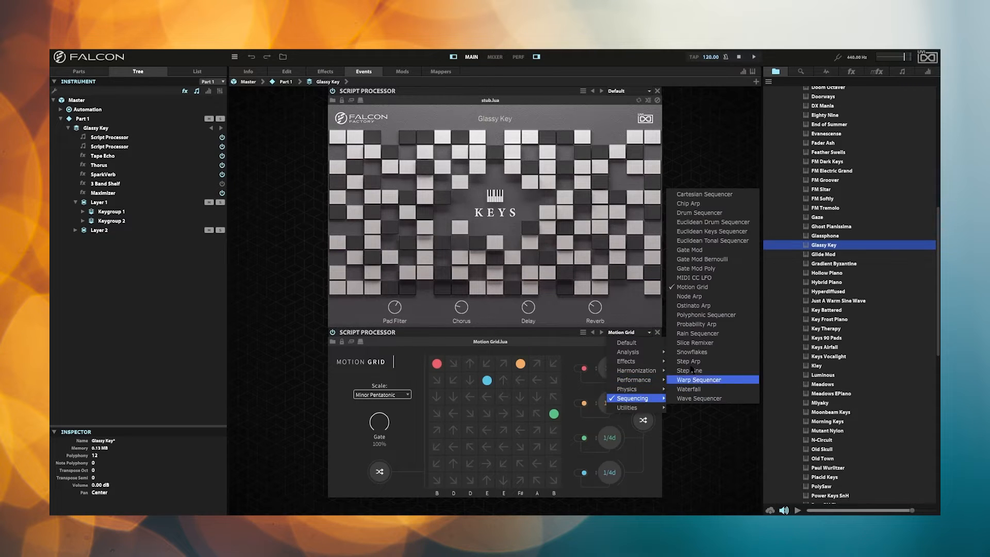
pyautogui.click(702, 298)
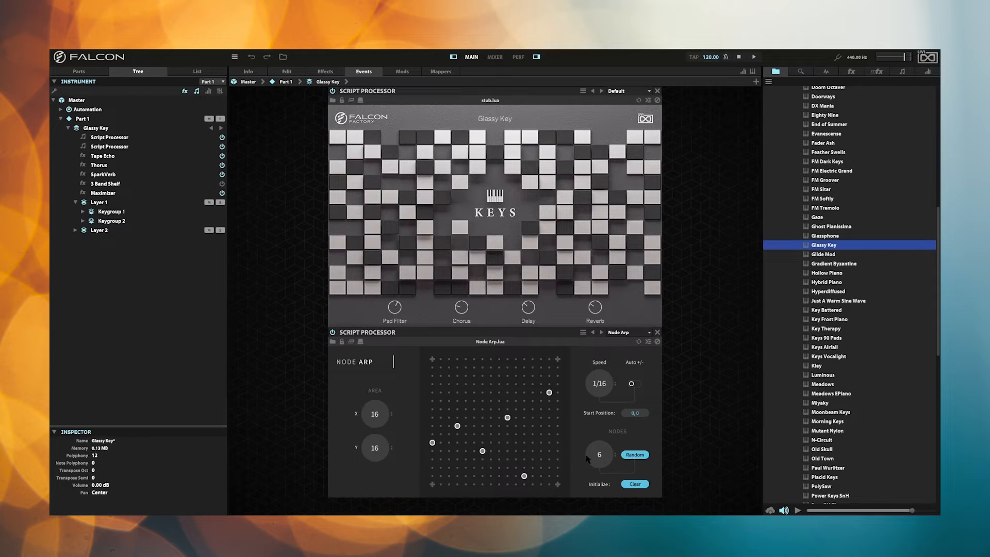
pyautogui.click(633, 454)
pyautogui.click(638, 415)
# - Replace Node Arp with the Snowflakes sequencing script
pyautogui.click(633, 334)
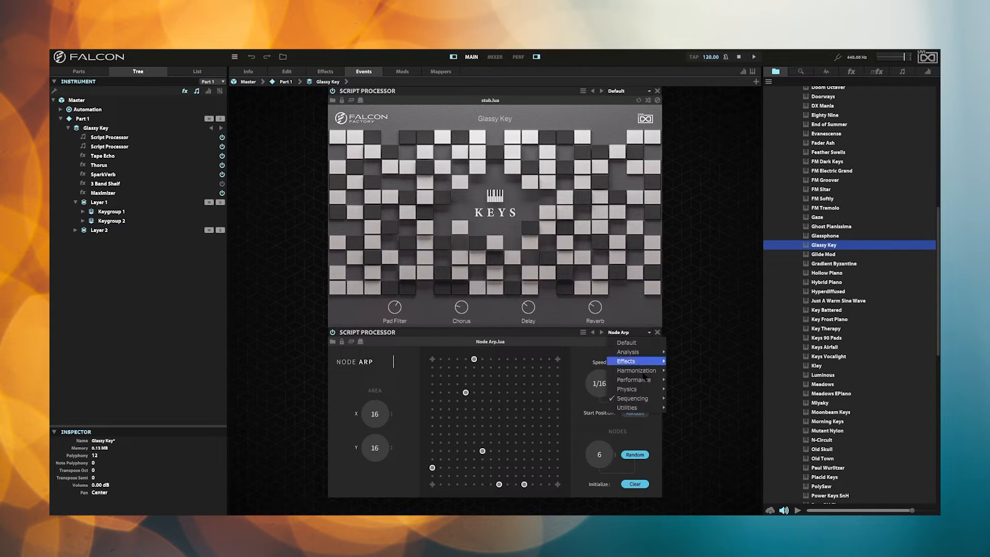
pyautogui.moveTo(650, 399)
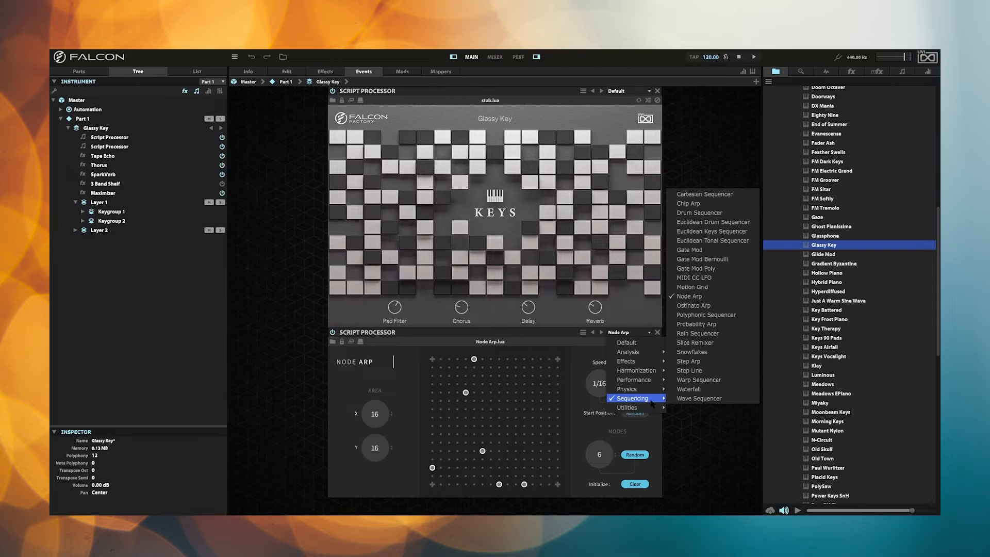
pyautogui.click(694, 353)
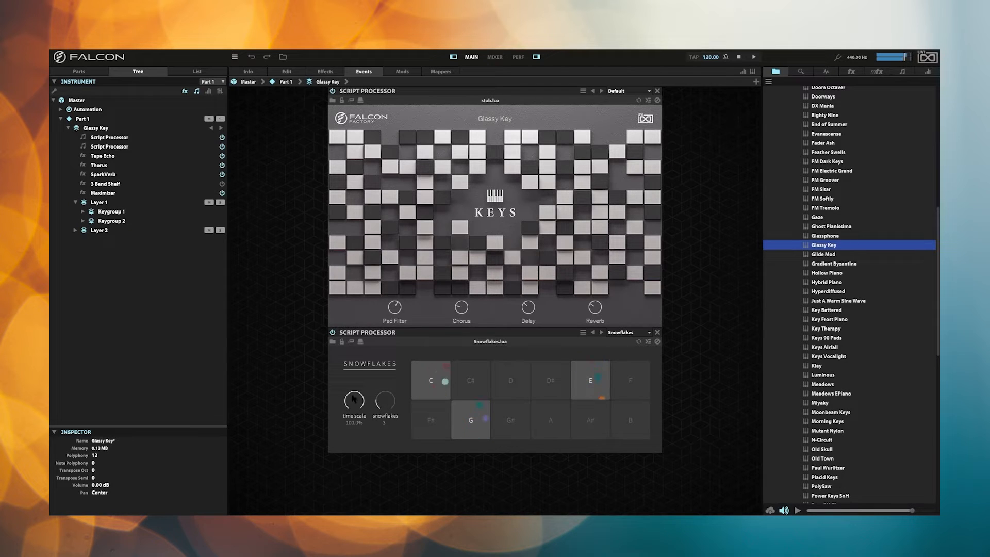
# - Lower the Snowflakes script's time scale and reduce its number of snowflakes to 1
pyautogui.moveTo(354, 400); pyautogui.dragTo(349, 498)
pyautogui.moveTo(390, 411)
pyautogui.mouseDown()
pyautogui.moveTo(388, 353)
pyautogui.moveTo(388, 422)
pyautogui.moveTo(353, 351)
pyautogui.moveTo(390, 418)
pyautogui.mouseUp()
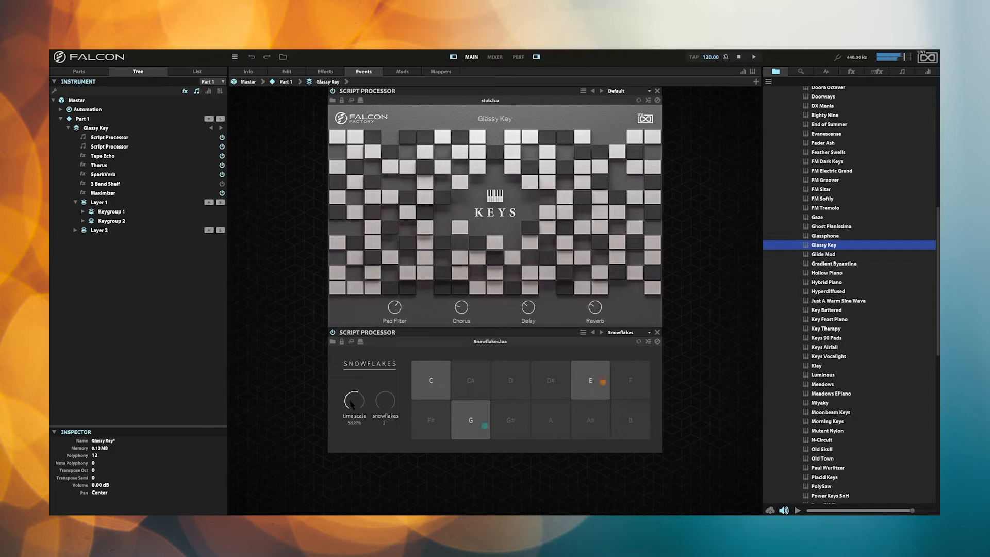
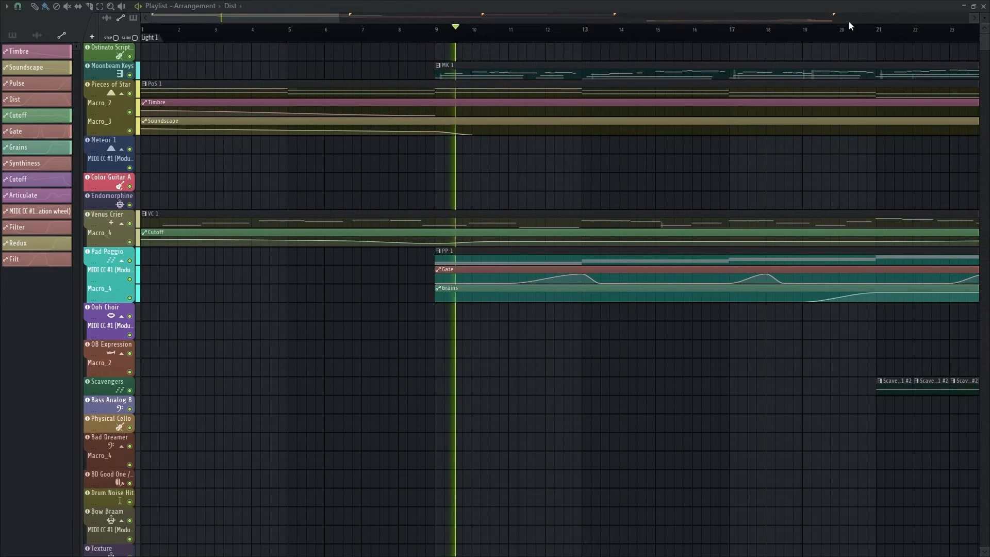
# - Switch to the FL Studio playlist and follow the playing arrangement from the Light 1 section through Dark 2, including the lower tracks
pyautogui.moveTo(265, 14); pyautogui.dragTo(332, 19)
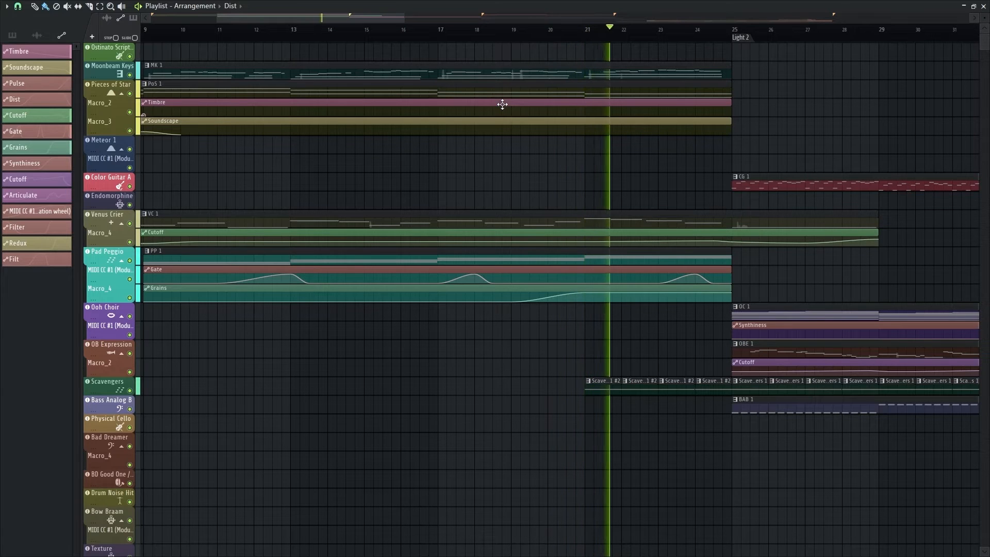
pyautogui.moveTo(303, 18); pyautogui.dragTo(435, 15)
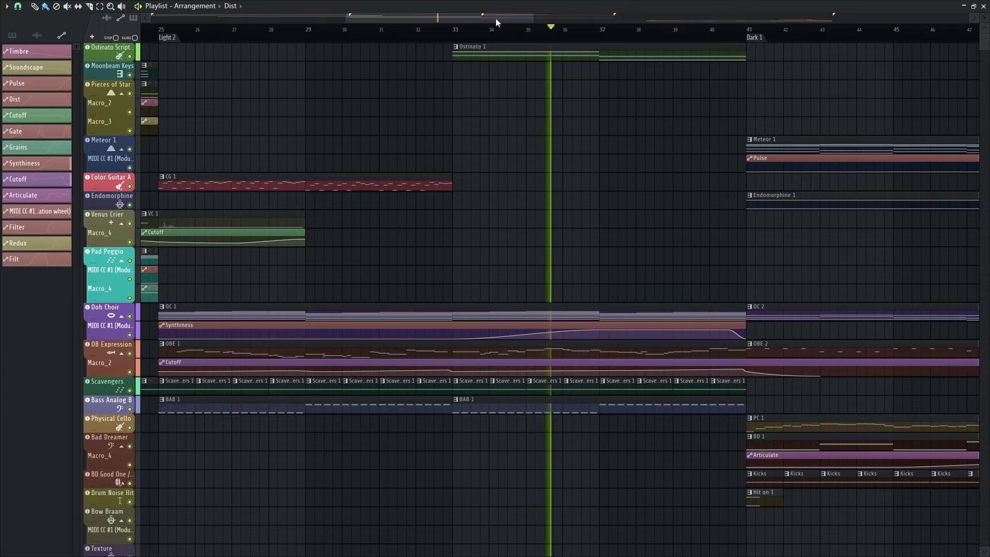
pyautogui.moveTo(497, 18); pyautogui.dragTo(581, 11)
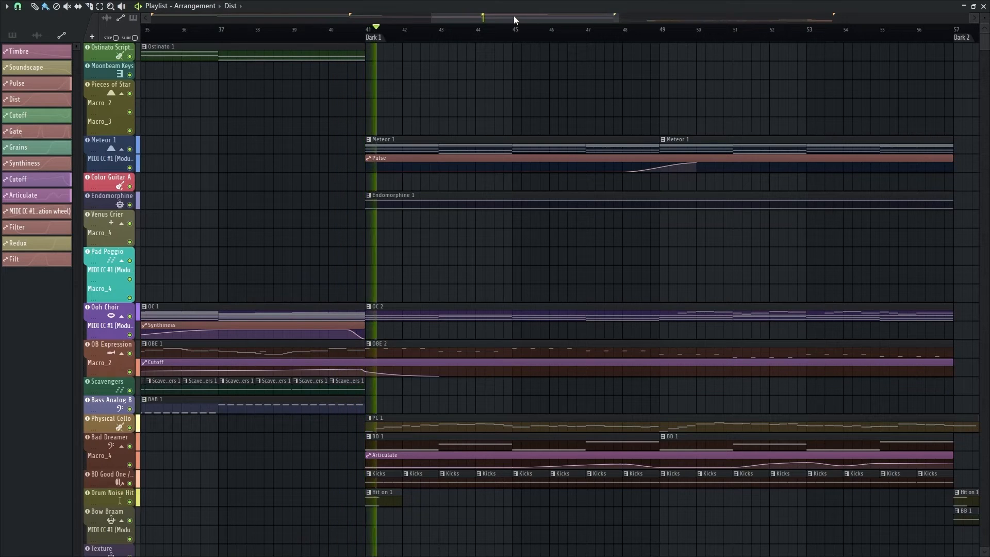
pyautogui.scroll(-4, 627, 79)
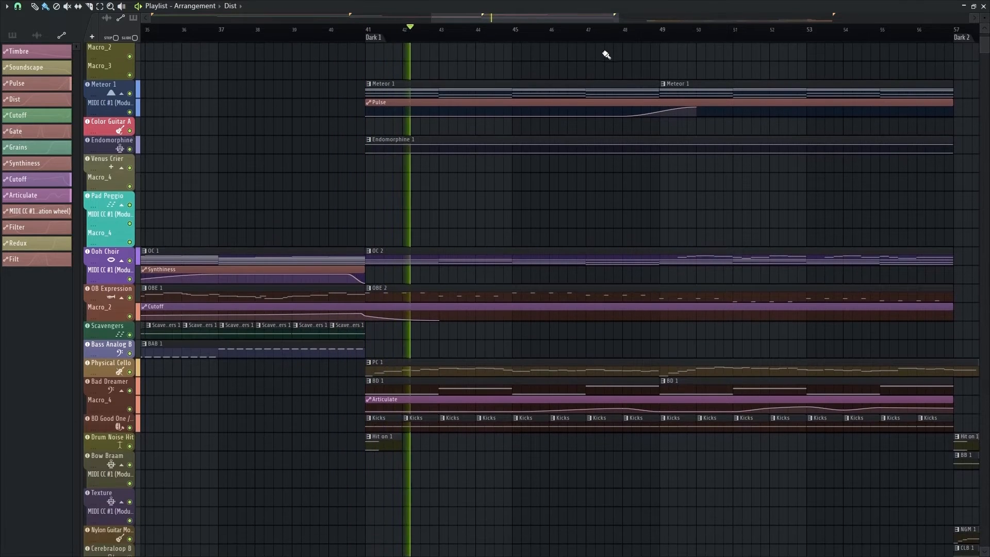
pyautogui.moveTo(528, 14); pyautogui.dragTo(576, 14)
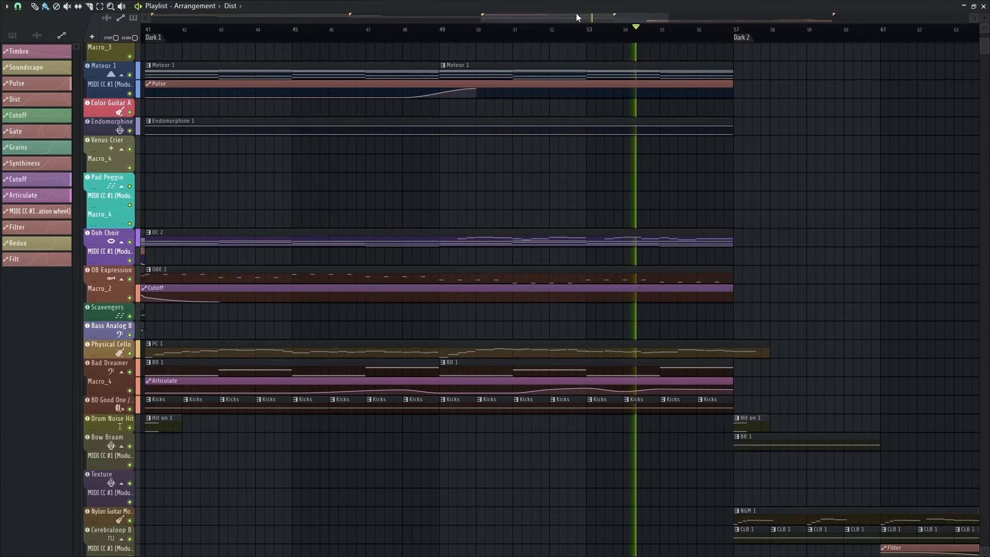
pyautogui.moveTo(576, 15); pyautogui.dragTo(675, 20)
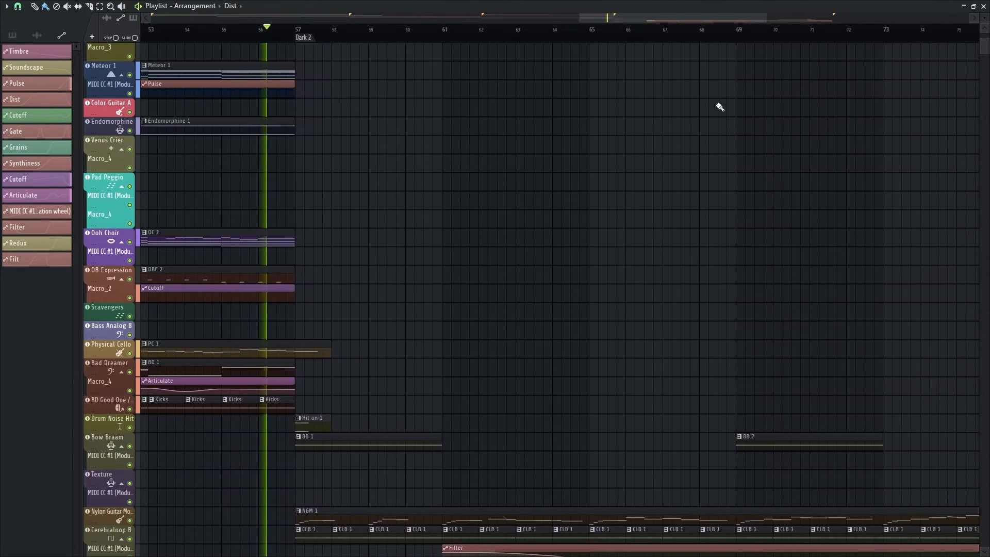
pyautogui.scroll(-6, 717, 101)
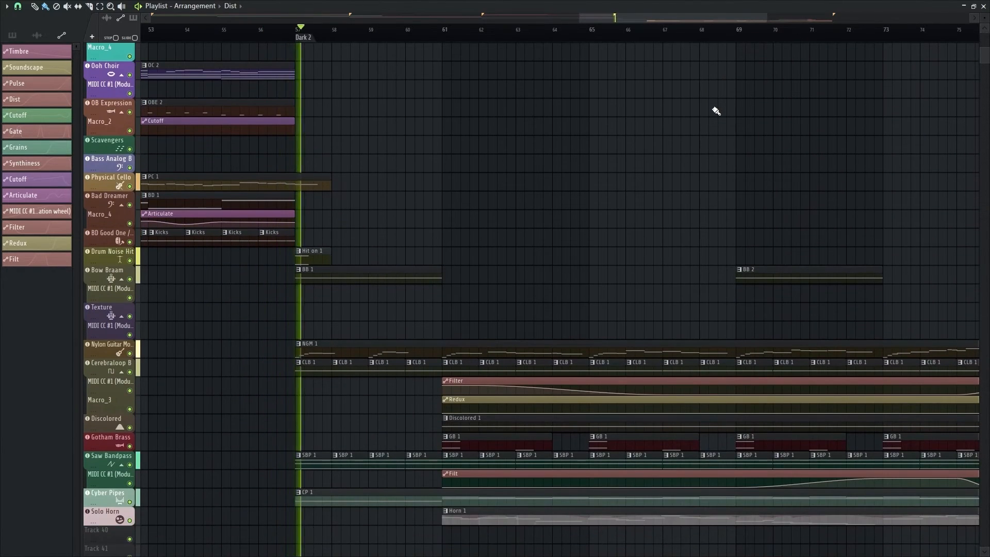
pyautogui.scroll(-2, 716, 111)
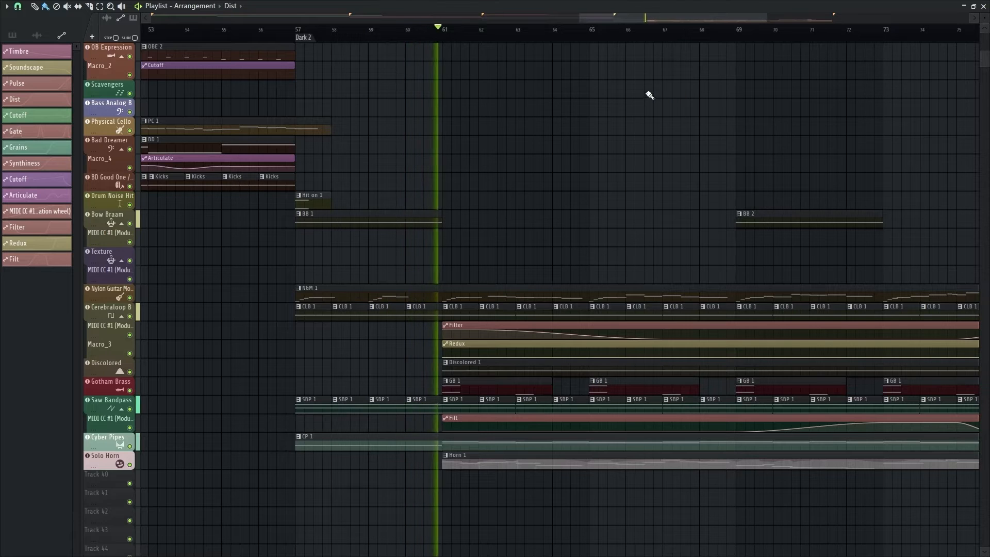
pyautogui.moveTo(616, 17); pyautogui.dragTo(682, 17)
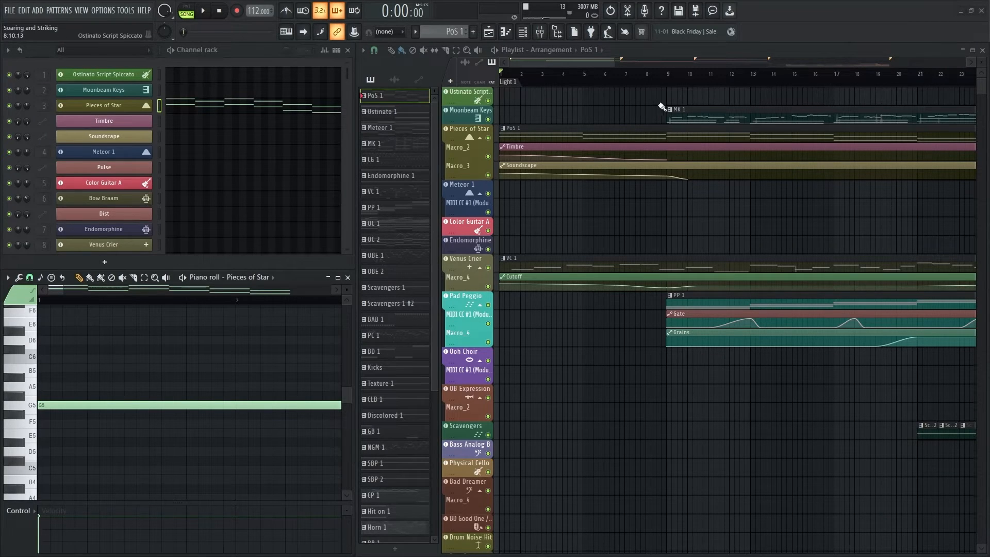
# - Play the arrangement's opening from the start of the Light 1 section and stop playback after listening
pyautogui.moveTo(537, 60); pyautogui.dragTo(505, 67)
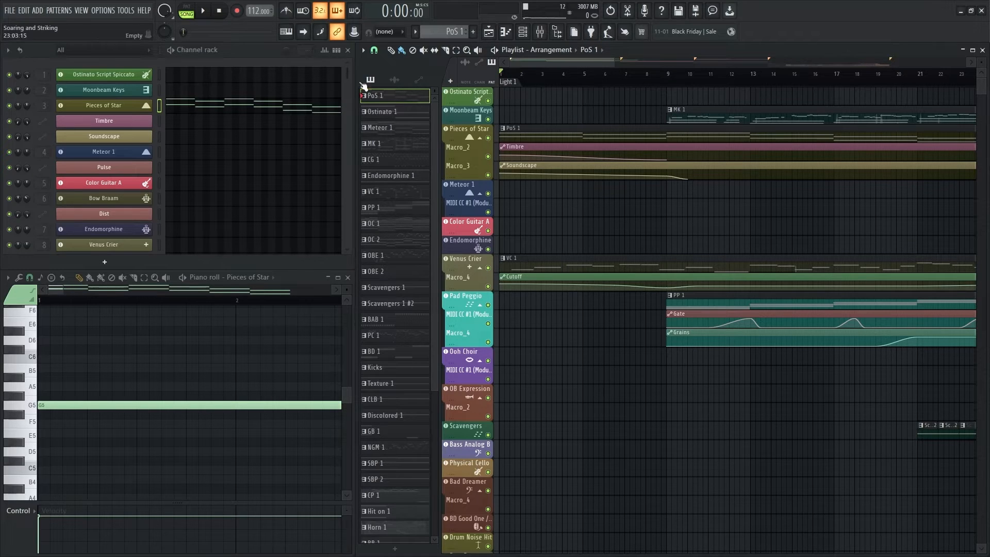
pyautogui.moveTo(345, 72)
pyautogui.mouseDown()
pyautogui.moveTo(331, 277)
pyautogui.moveTo(336, 143)
pyautogui.moveTo(354, 62)
pyautogui.mouseUp()
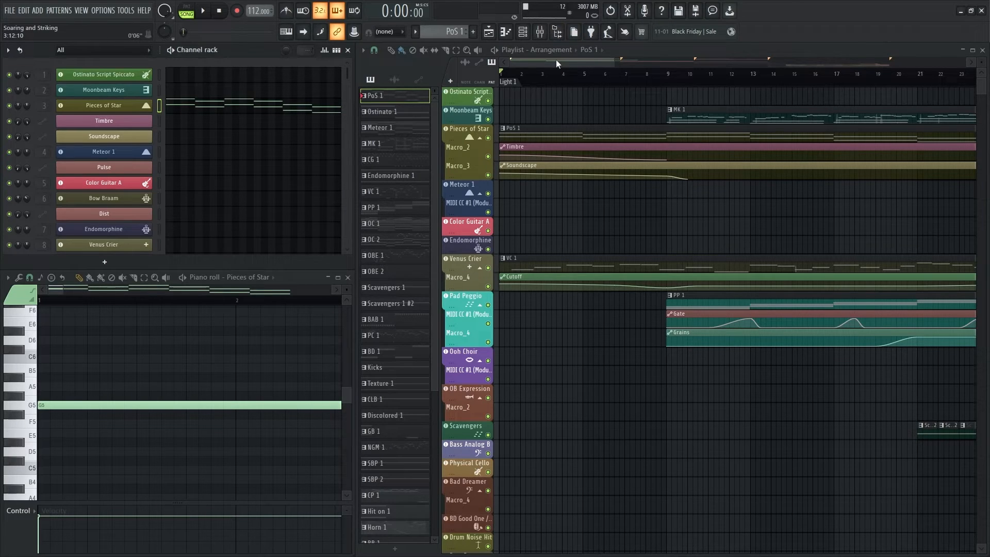
pyautogui.press('space')
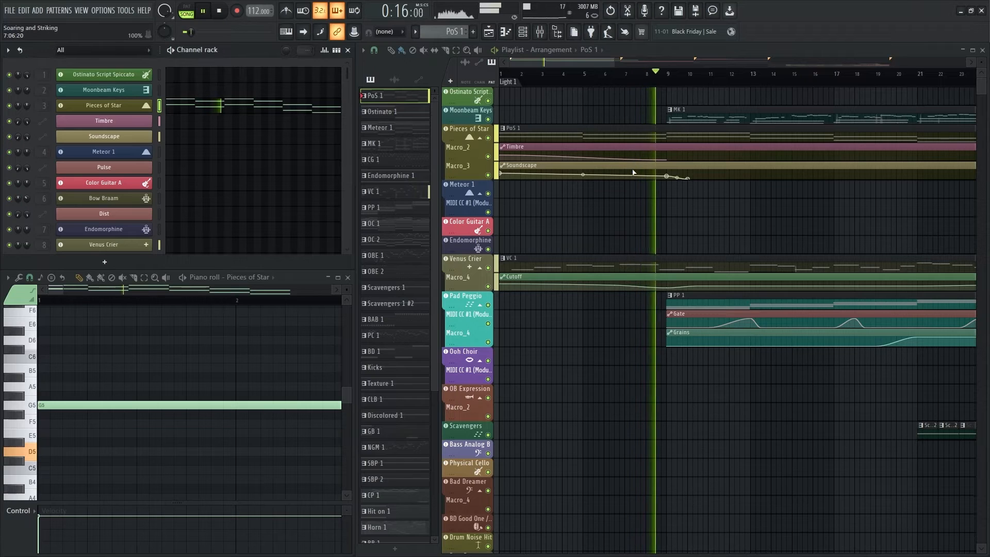
pyautogui.press('space')
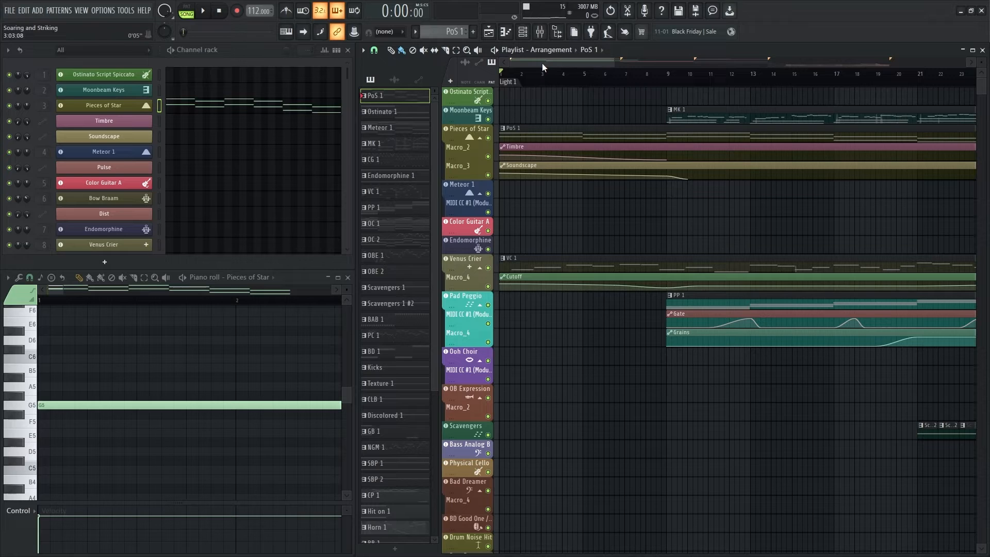
pyautogui.moveTo(543, 63); pyautogui.dragTo(516, 62)
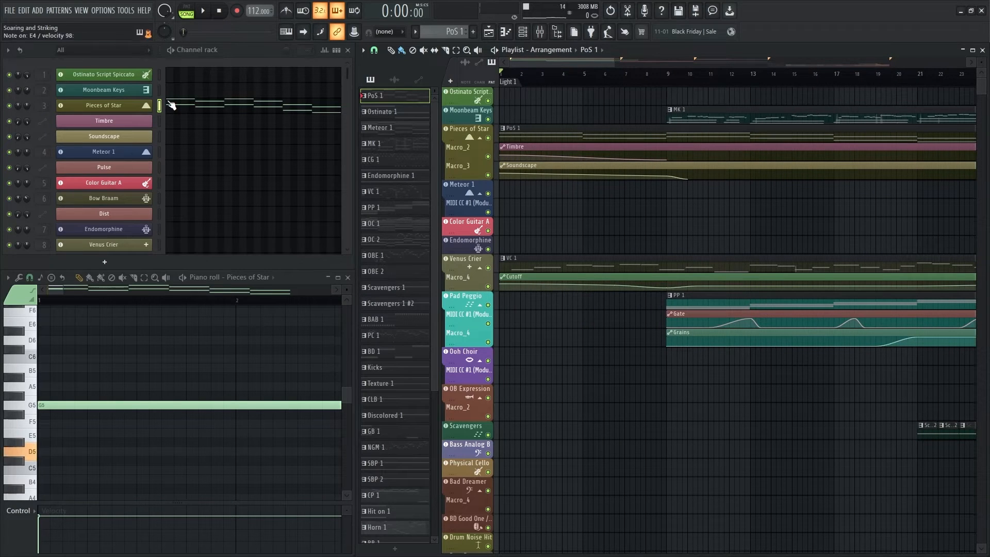
# - Lower the Soundscape macro in the Pieces of Star Falcon instrument, inspect its program tree and close the plugin
pyautogui.click(133, 105)
pyautogui.click(293, 128)
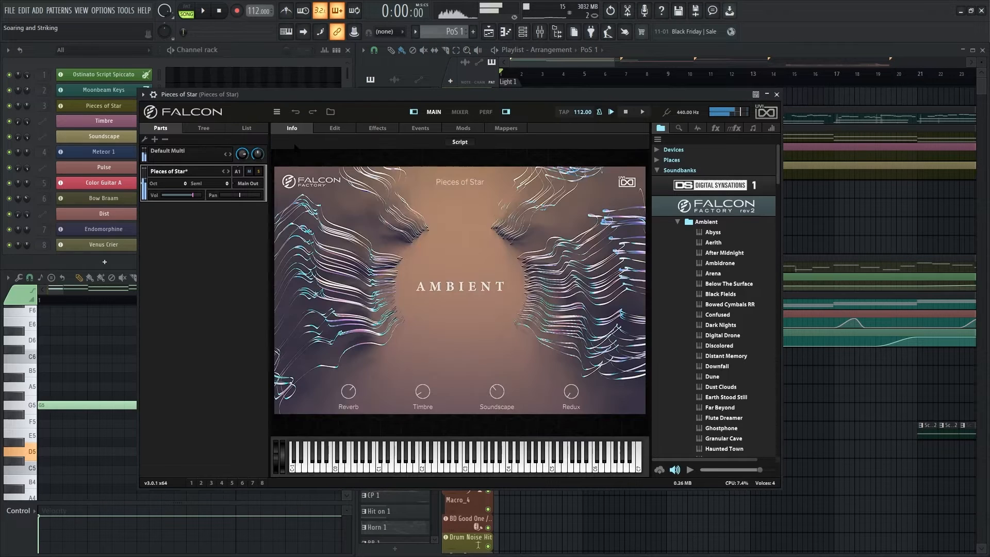
pyautogui.moveTo(497, 392); pyautogui.dragTo(504, 411)
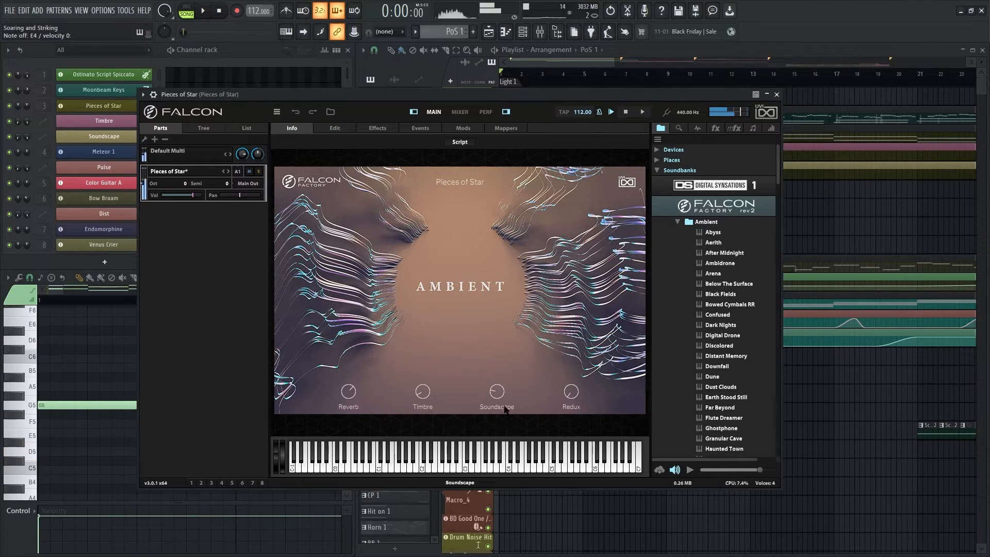
pyautogui.click(201, 128)
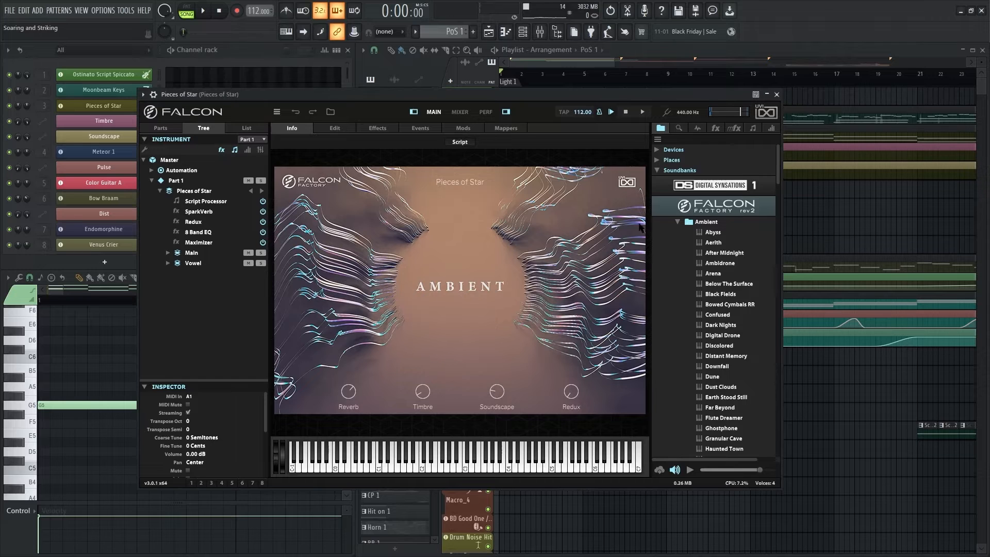
pyautogui.click(777, 95)
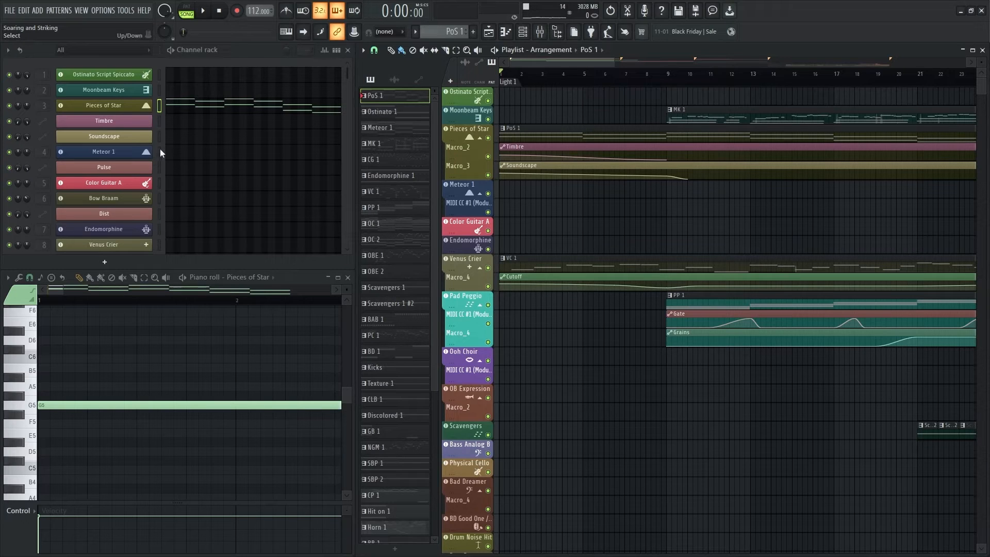
# - Select the VC 1 clip and play the arrangement from bar 9 to hear the added parts
pyautogui.click(541, 266)
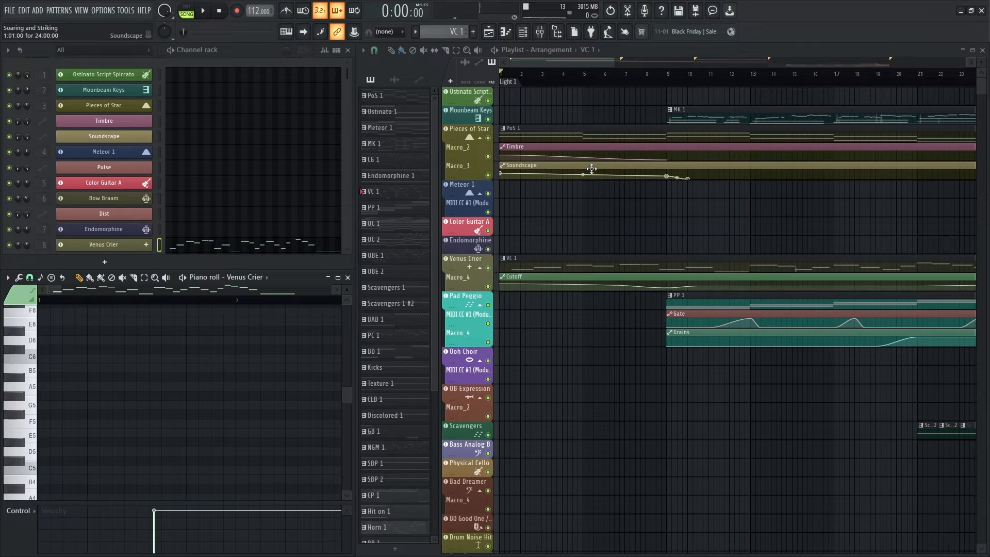
pyautogui.moveTo(543, 63); pyautogui.dragTo(566, 64)
pyautogui.click(552, 72)
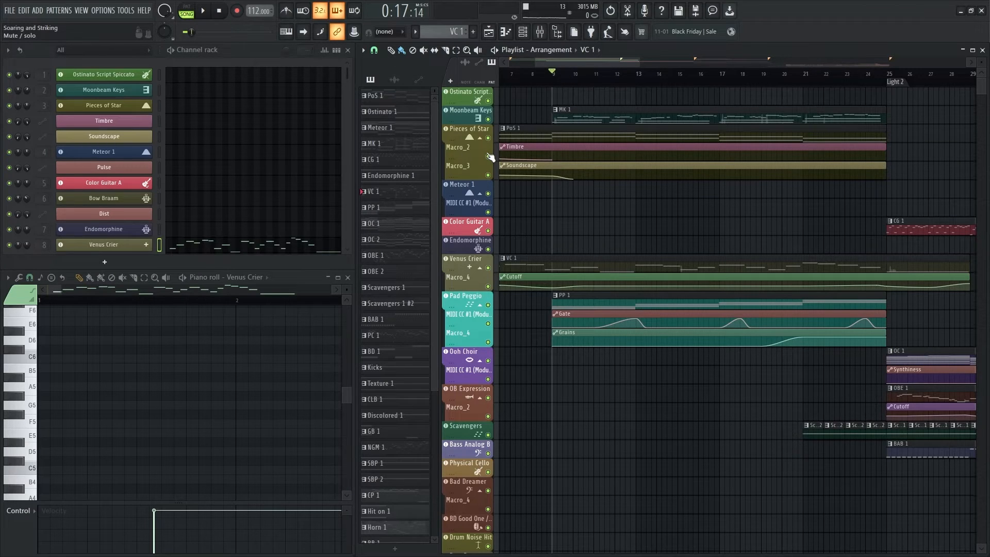
pyautogui.press('space')
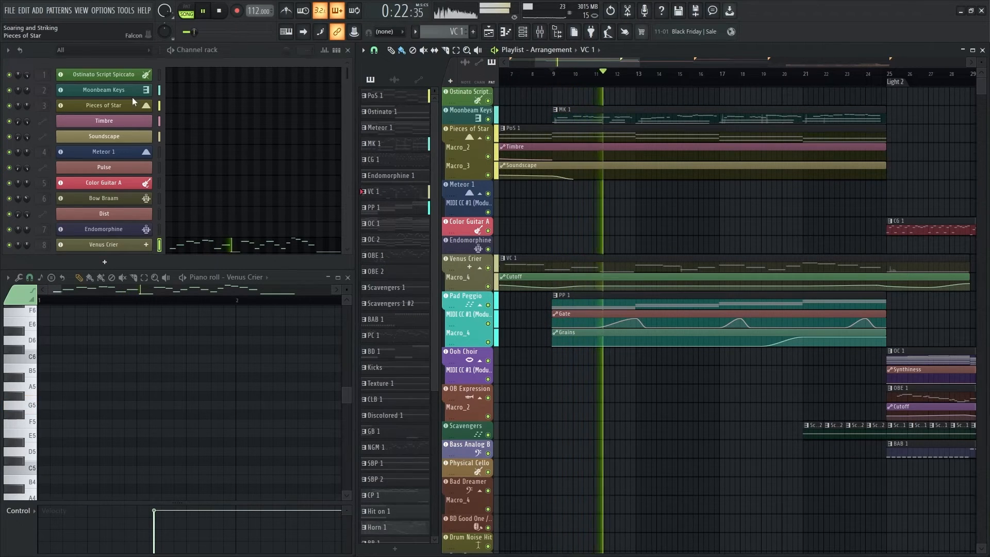
pyautogui.press('space')
# - Play the MK 1 pattern for Moonbeam Keys alone in pattern mode while examining its notes in the piano roll
pyautogui.click(160, 91)
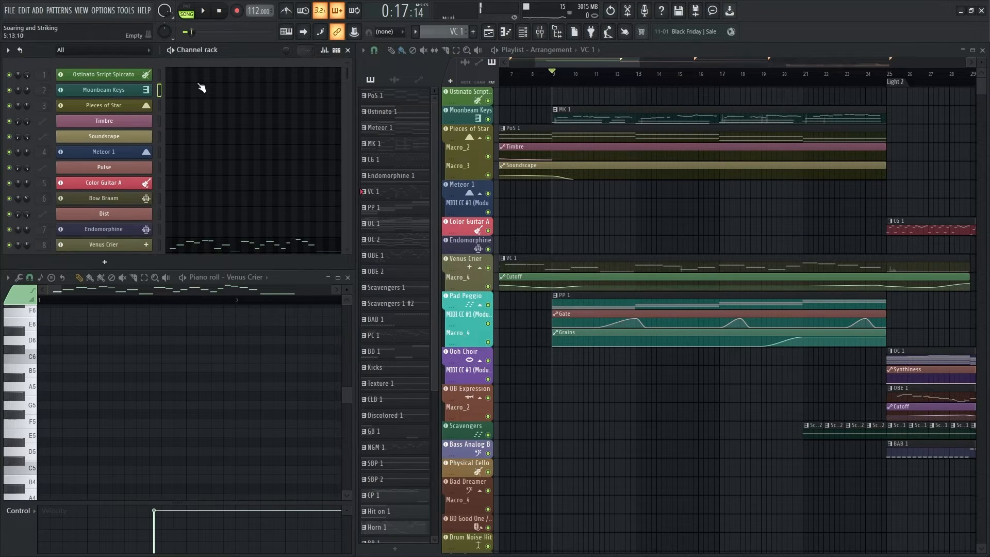
pyautogui.click(603, 118)
pyautogui.click(187, 12)
pyautogui.press('space')
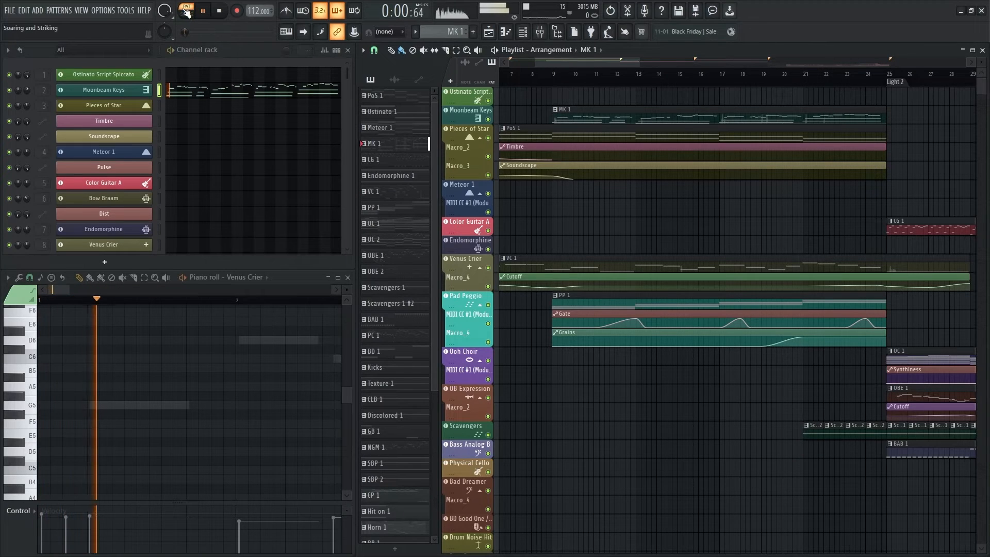
pyautogui.click(122, 95)
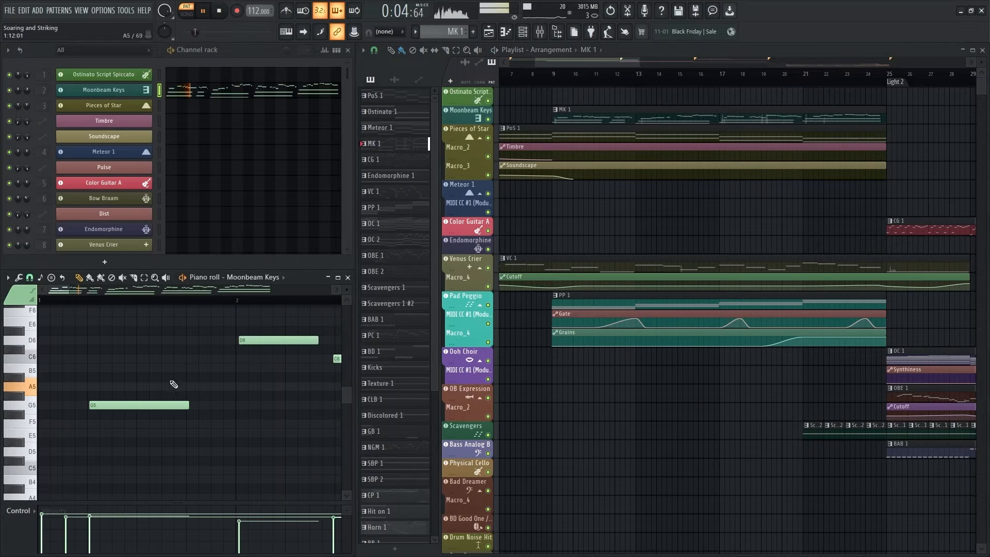
pyautogui.scroll(-6, 166, 349)
pyautogui.scroll(3, 203, 361)
pyautogui.scroll(-2, 212, 364)
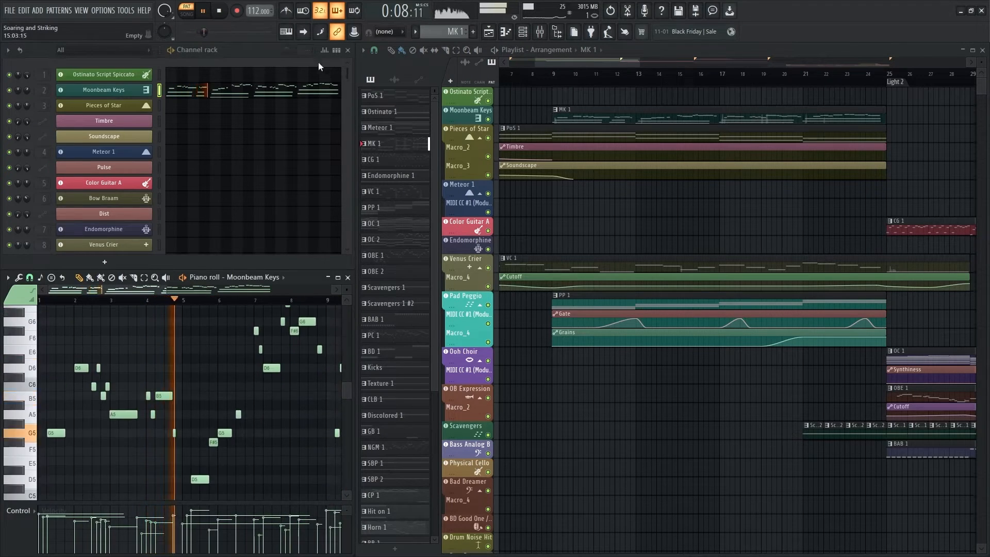
pyautogui.click(220, 11)
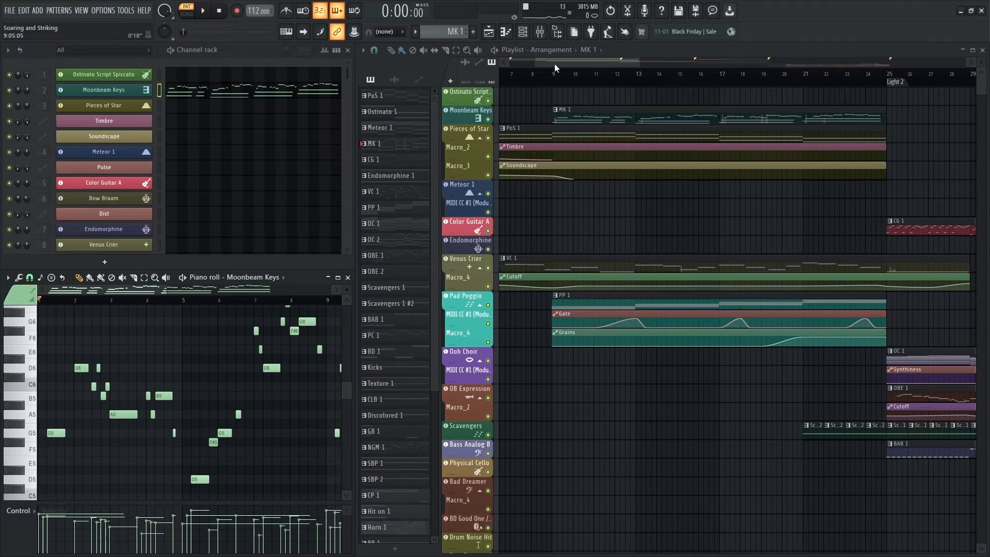
# - Solo the Pad Peggio track with its Gate and Grains automation and play it in song mode from bar 9
pyautogui.moveTo(555, 64); pyautogui.dragTo(564, 64)
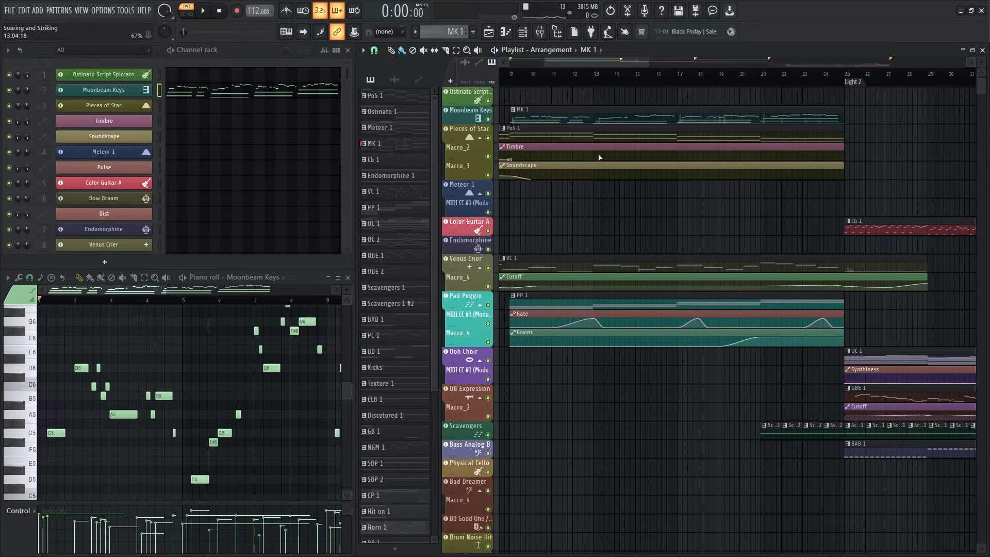
pyautogui.click(511, 73)
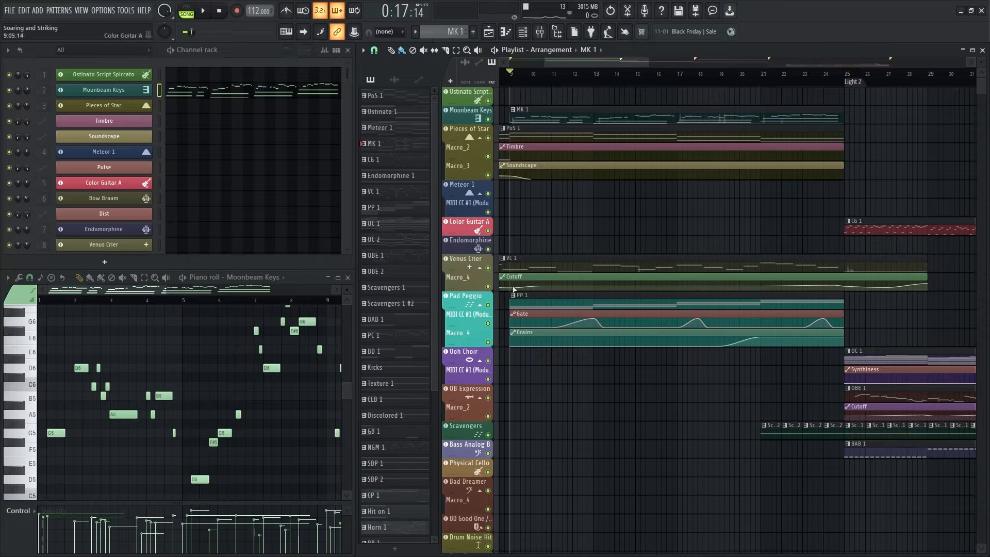
pyautogui.keyDown('ctrl'); pyautogui.click(488, 305); pyautogui.keyUp('ctrl')
pyautogui.click(487, 324)
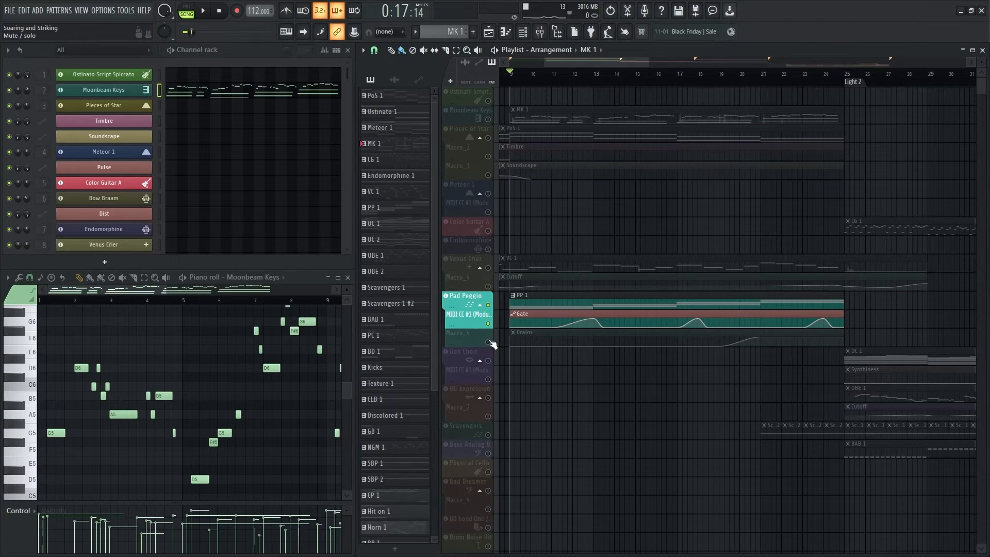
pyautogui.click(488, 342)
pyautogui.press('space')
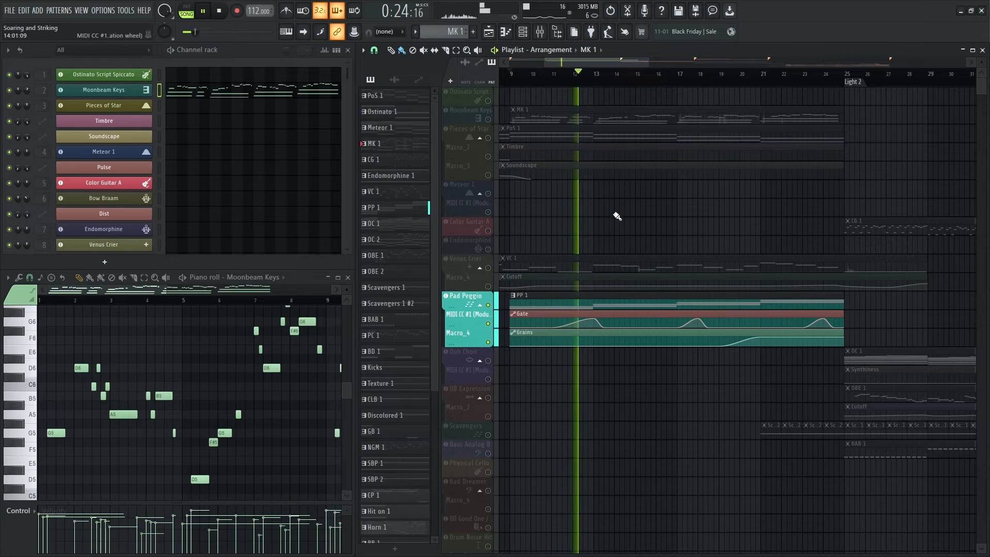
pyautogui.press('space')
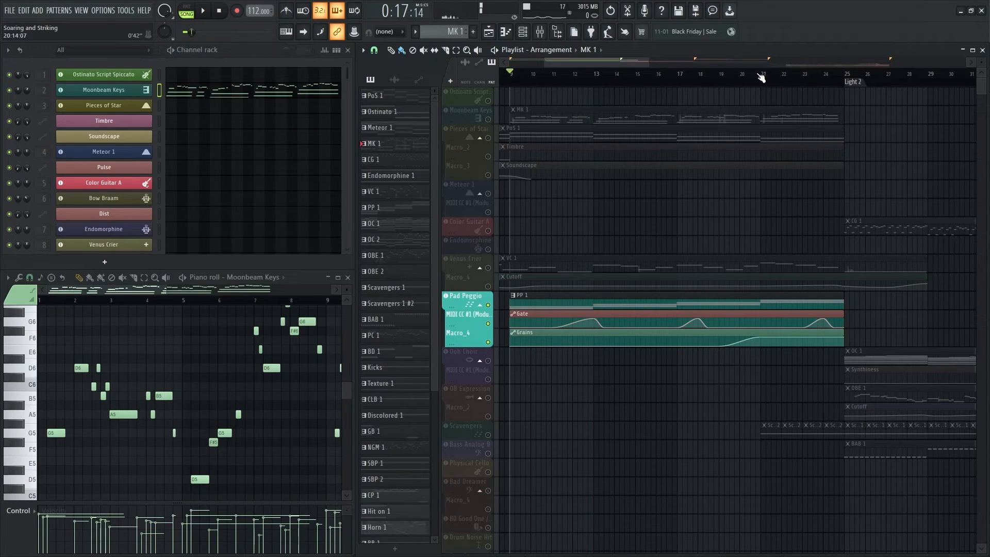
# - Play the soloed Pad Peggio part from bar 19 and restore all the other tracks
pyautogui.moveTo(745, 80); pyautogui.dragTo(719, 80)
pyautogui.press('space')
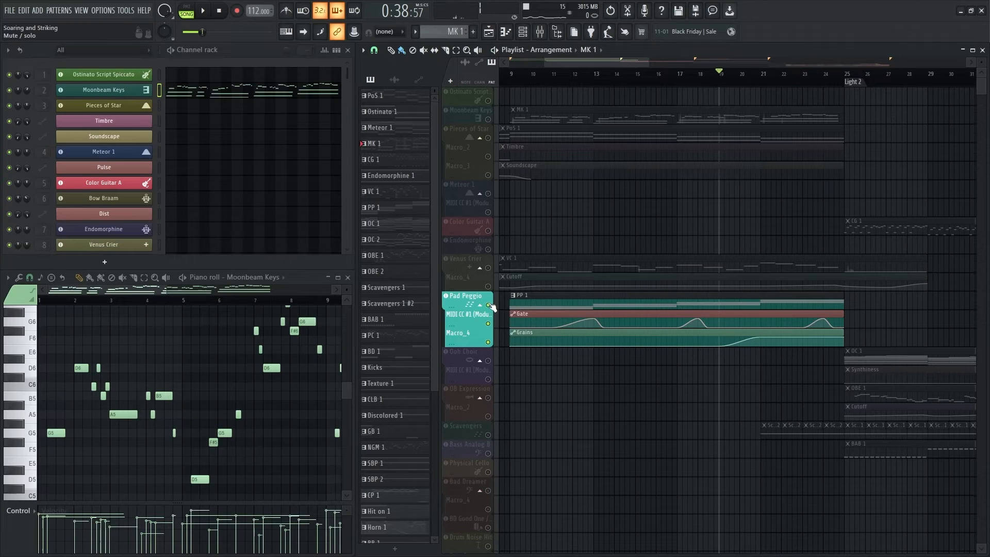
pyautogui.rightClick(489, 305)
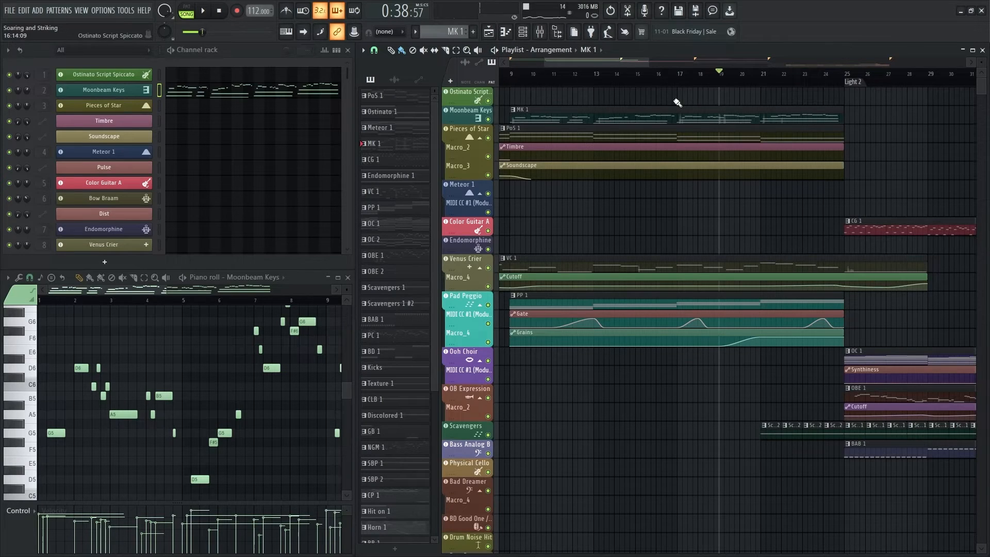
# - Play the Scavengers track soloed from bar 21 and restore all the other tracks
pyautogui.hscroll(2, 587, 58)
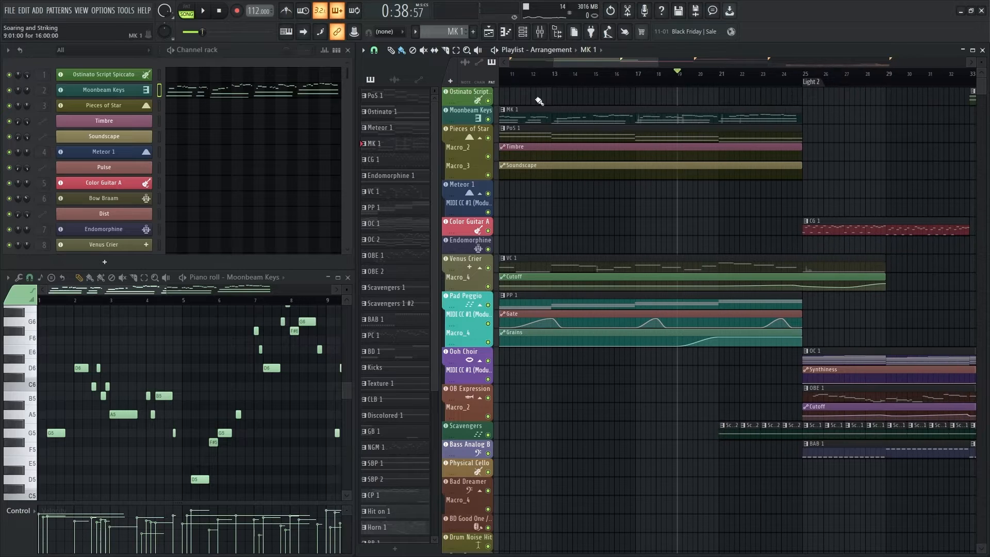
pyautogui.moveTo(633, 61); pyautogui.dragTo(651, 66)
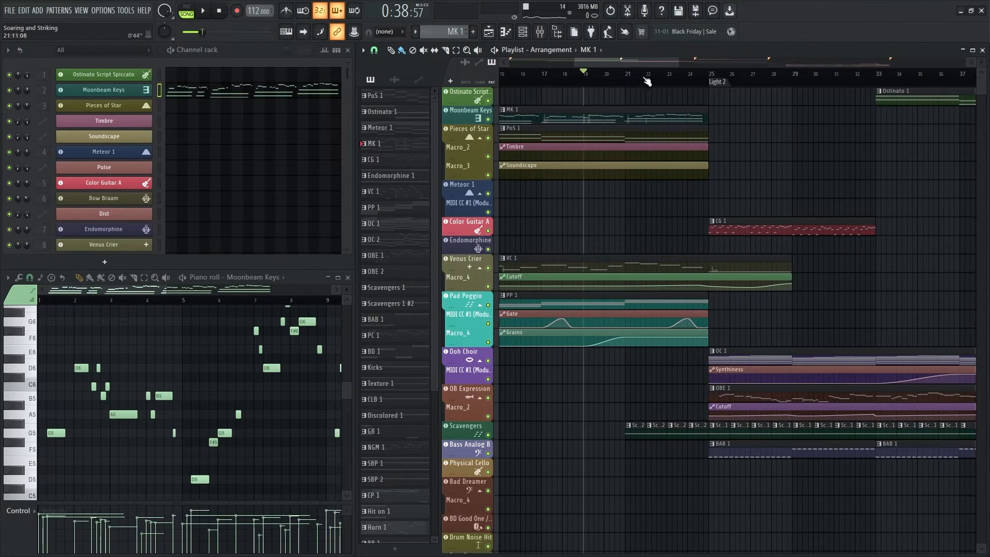
pyautogui.click(628, 82)
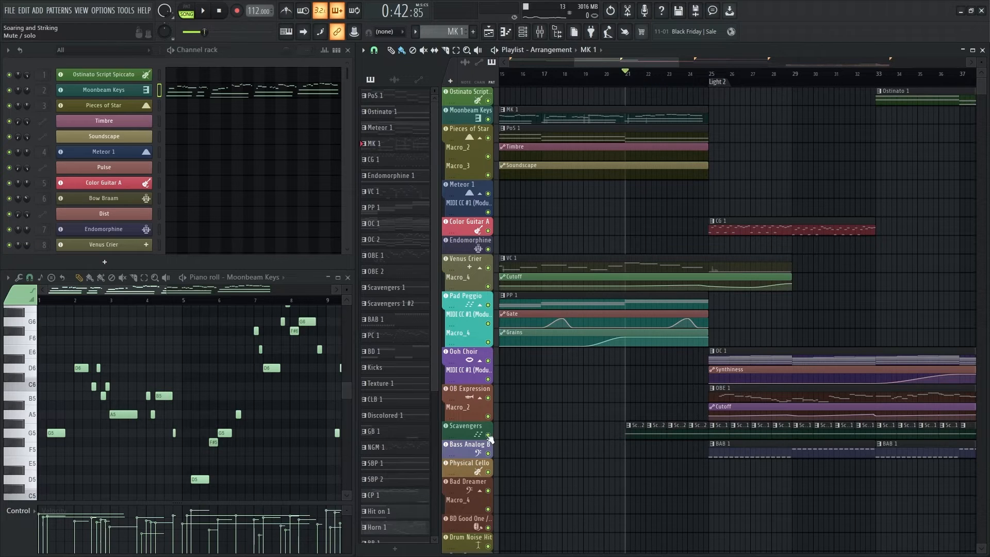
pyautogui.press('space')
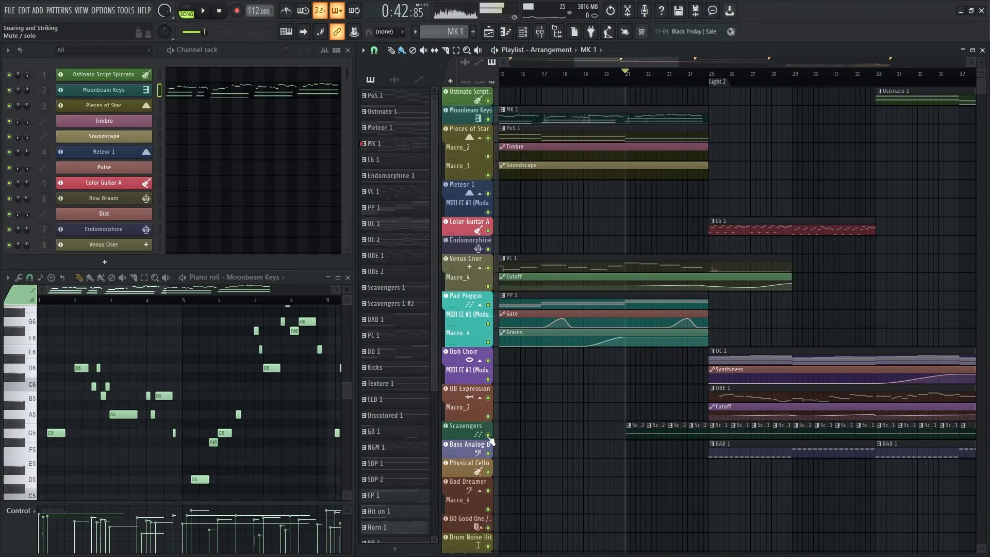
pyautogui.rightClick(488, 435)
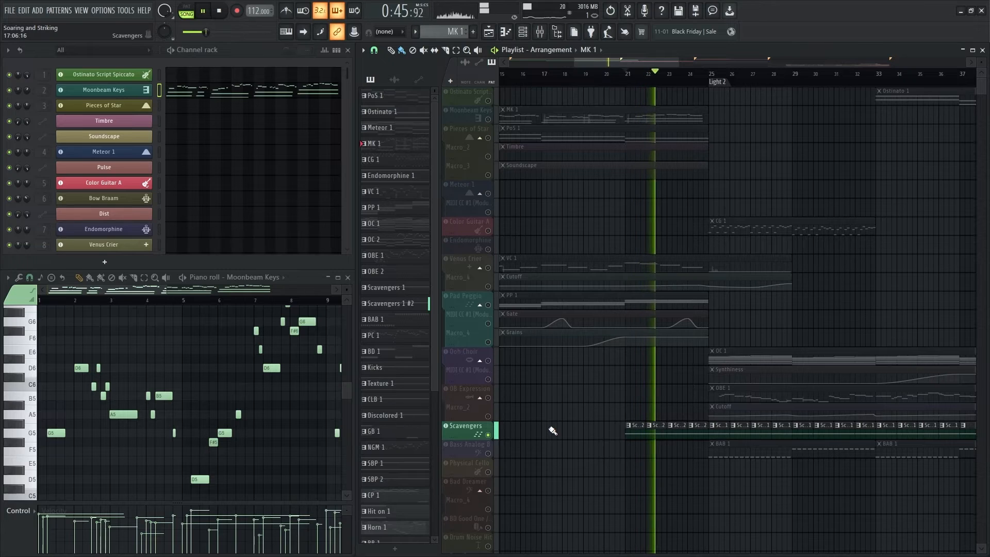
pyautogui.press('space')
pyautogui.rightClick(488, 434)
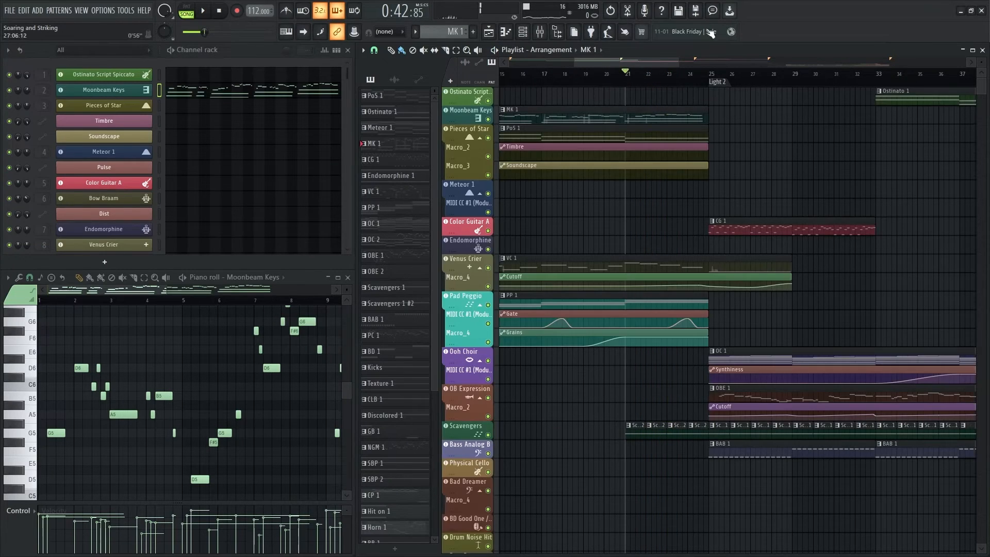
# - Play the full arrangement from the Light 2 section at bar 25
pyautogui.click(714, 76)
pyautogui.moveTo(653, 63); pyautogui.dragTo(688, 66)
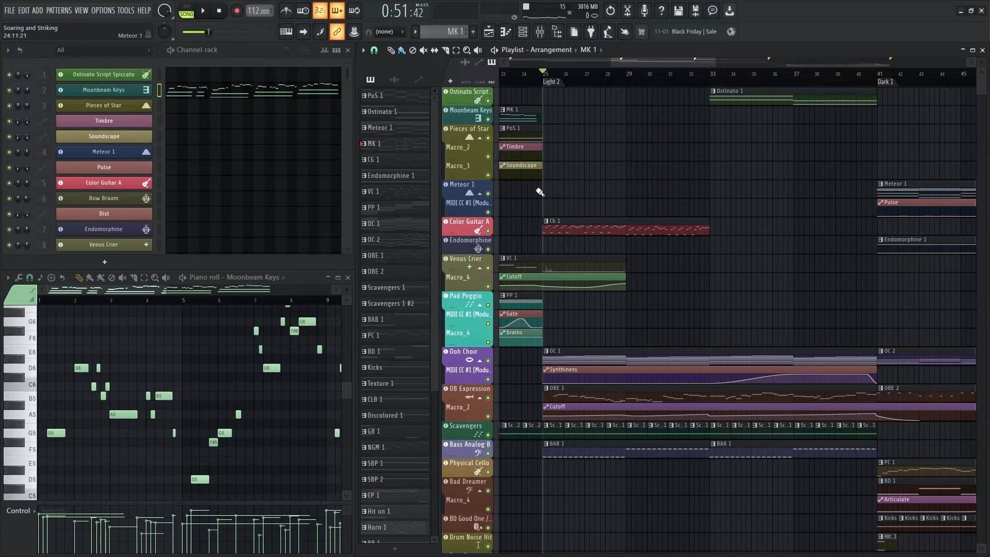
pyautogui.press('space')
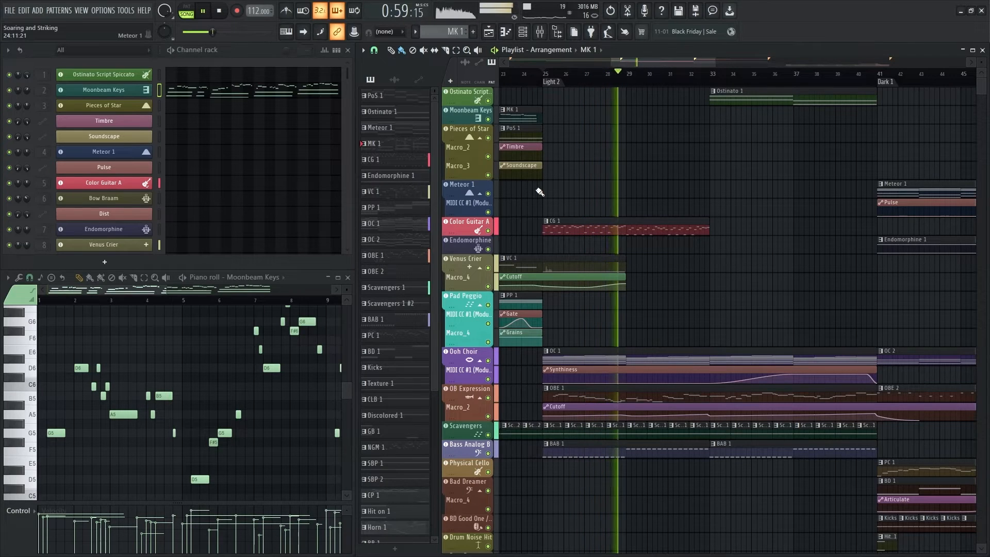
pyautogui.press('space')
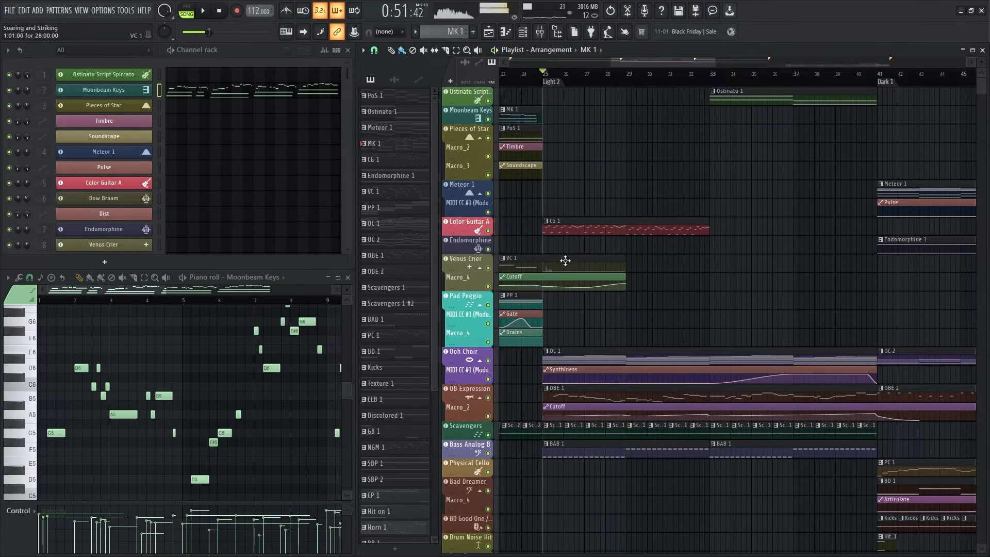
# - Solo the Color Guitar A track, play it from bar 25 and restore all the other tracks
pyautogui.rightClick(488, 231)
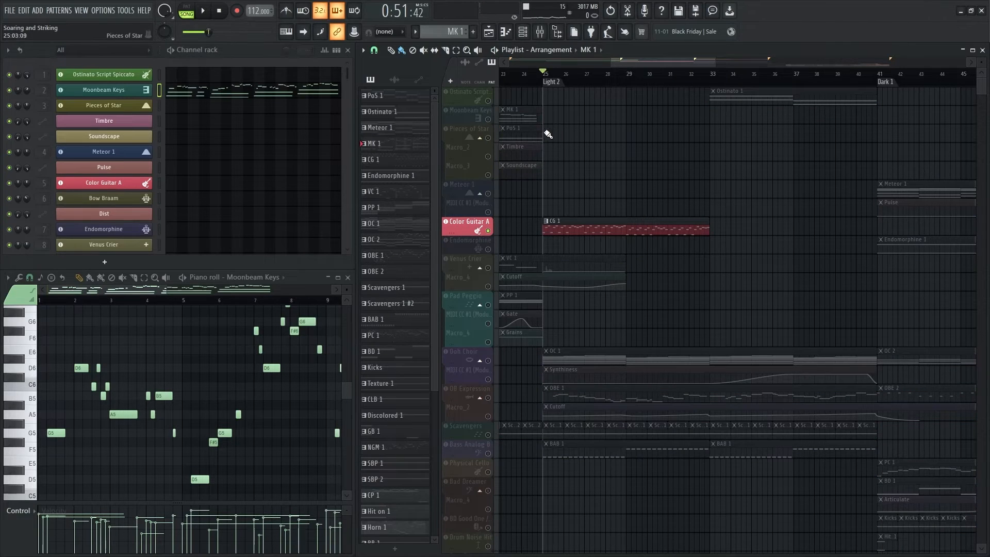
pyautogui.press('space')
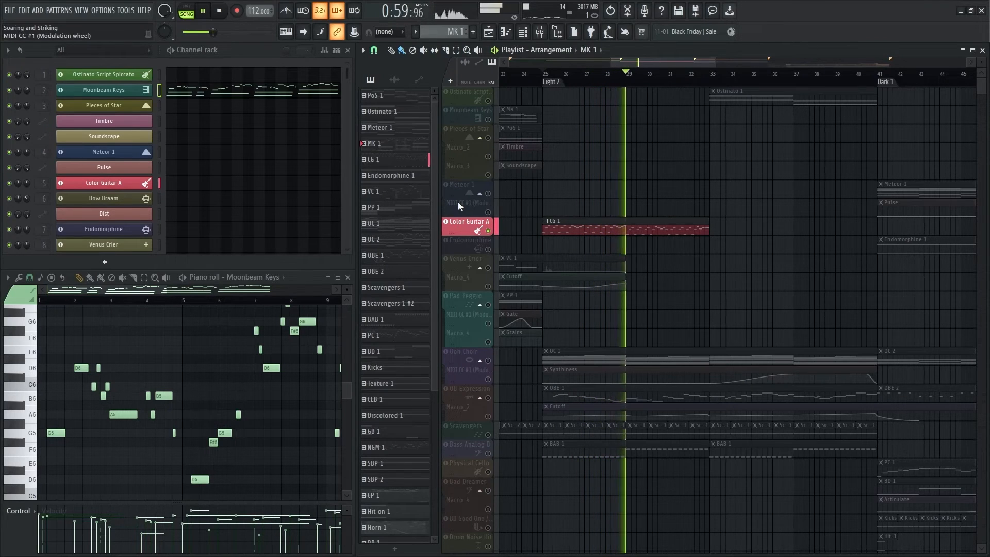
pyautogui.press('space')
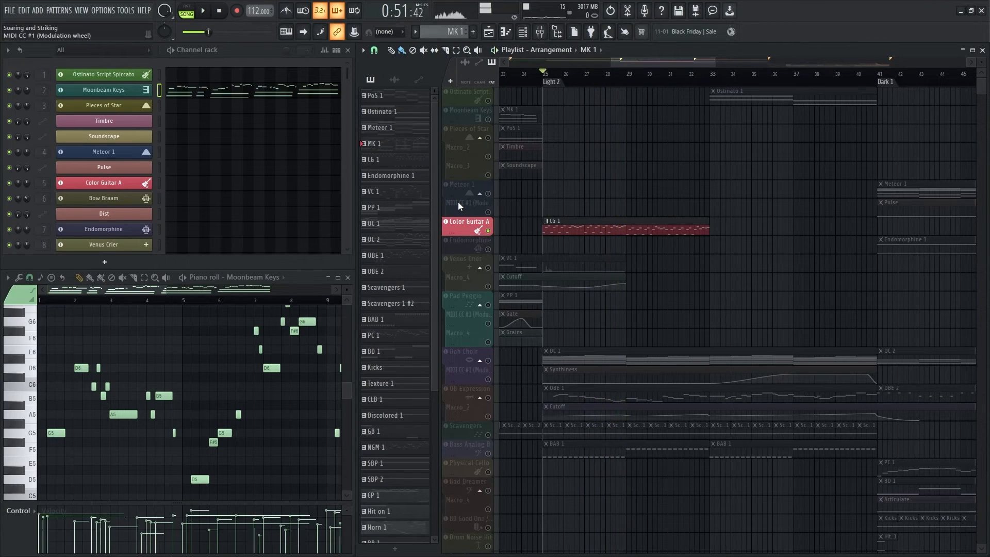
pyautogui.rightClick(488, 231)
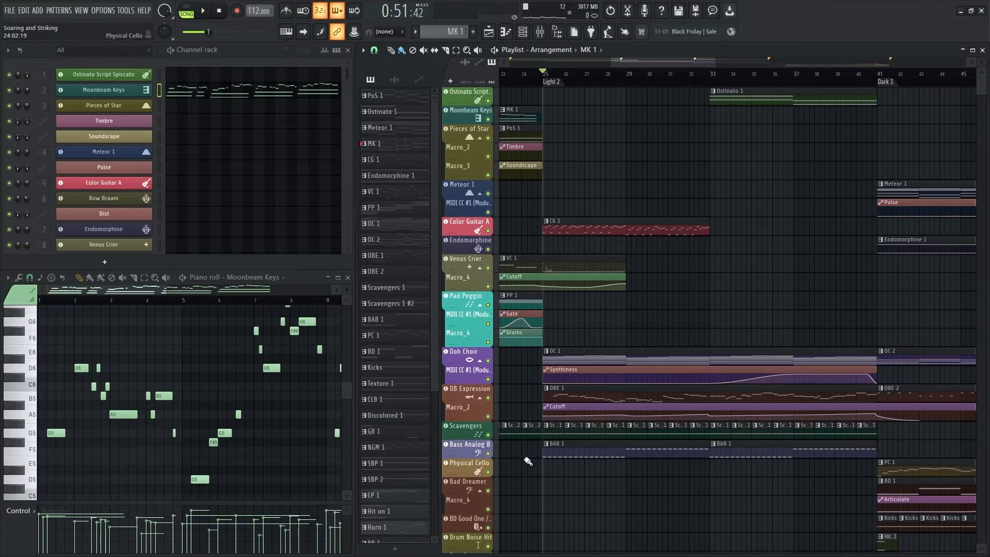
# - Solo the Bass Analog B track, play it from bar 25 and restore all the other tracks
pyautogui.rightClick(488, 454)
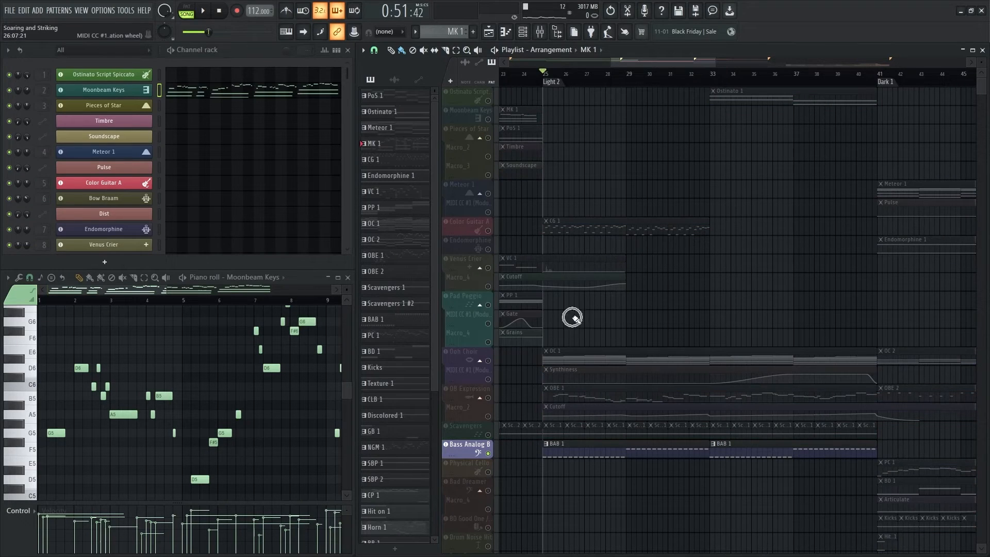
pyautogui.press('space')
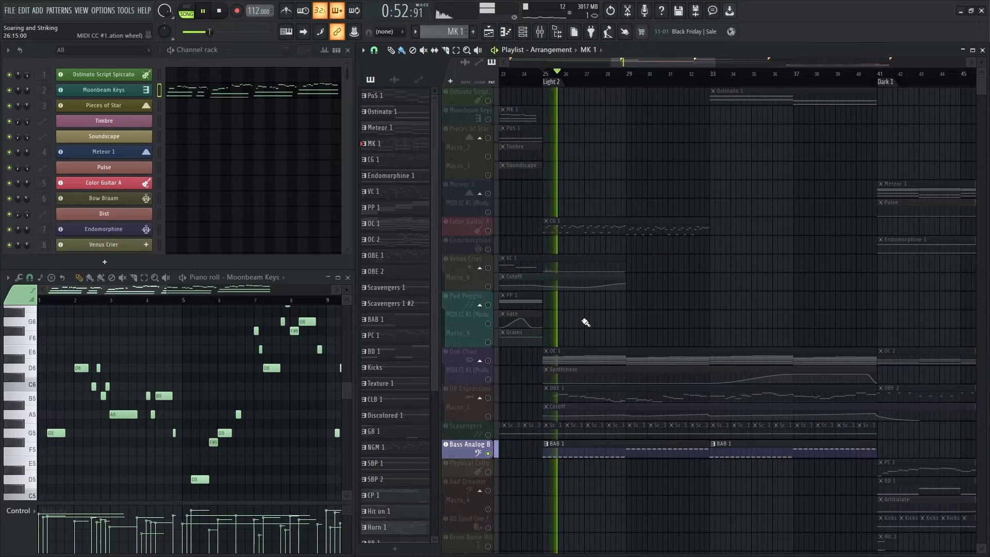
pyautogui.press('space')
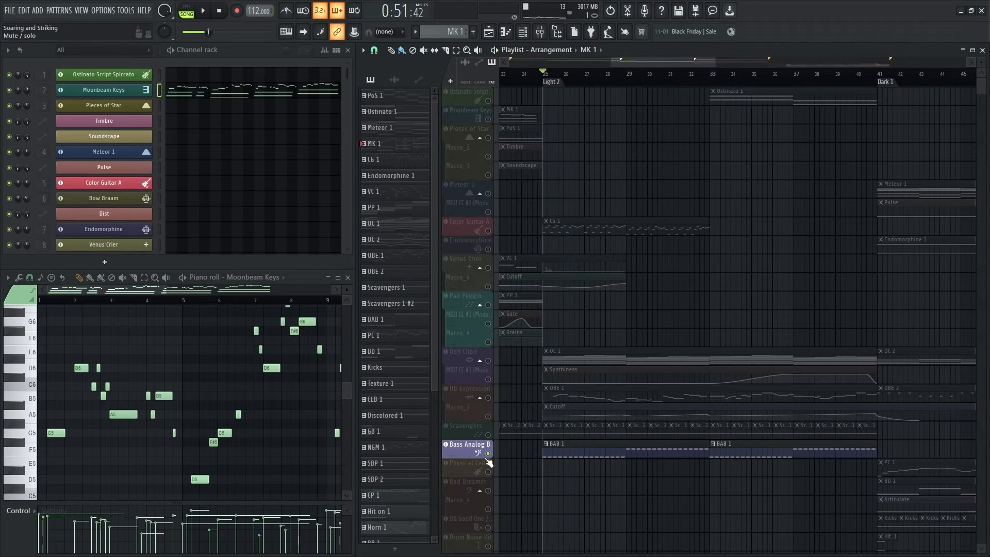
pyautogui.rightClick(488, 454)
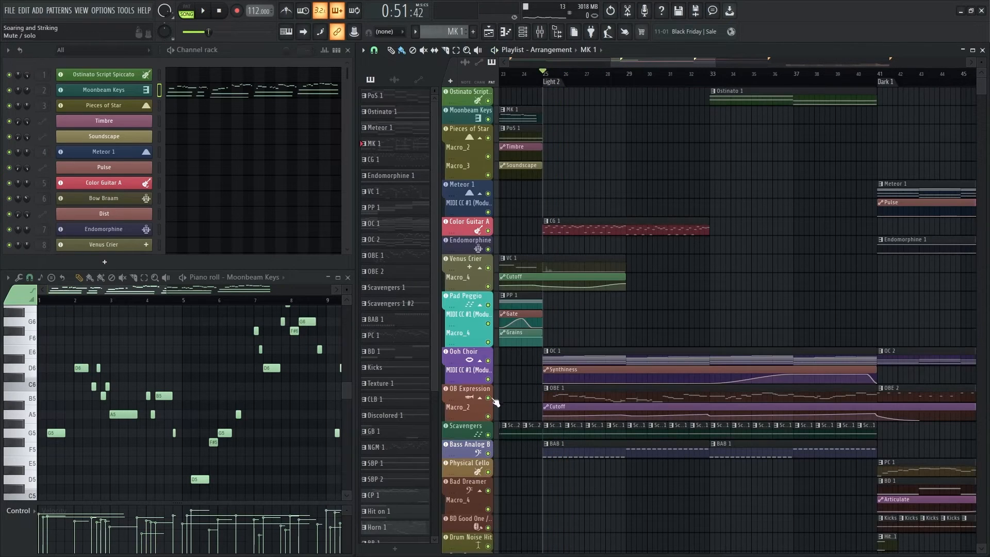
# - Select the OBE 1 clip, open the OB Expression instrument and play the pattern alone with Falcon's OB Expression part muted
pyautogui.scroll(-4, 97, 193)
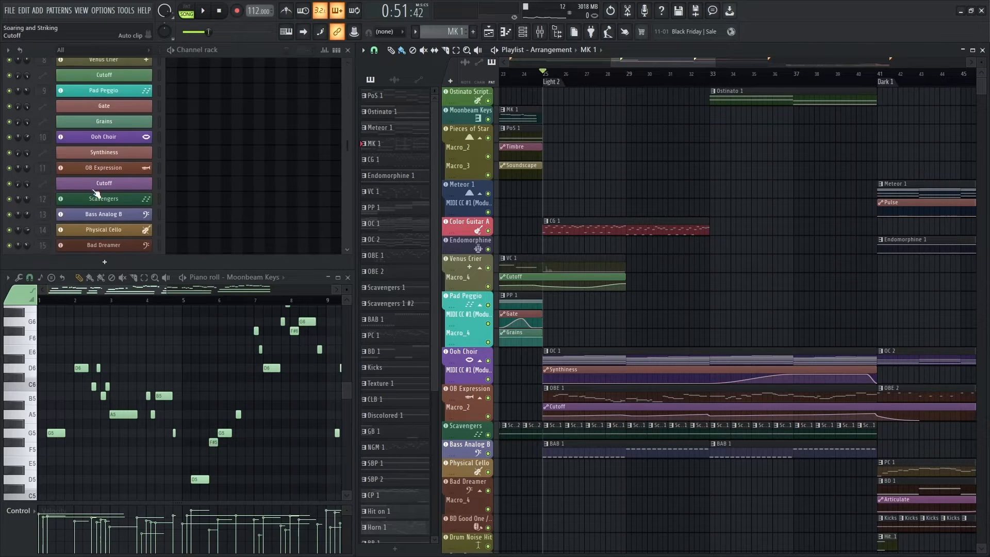
pyautogui.click(565, 391)
pyautogui.click(118, 168)
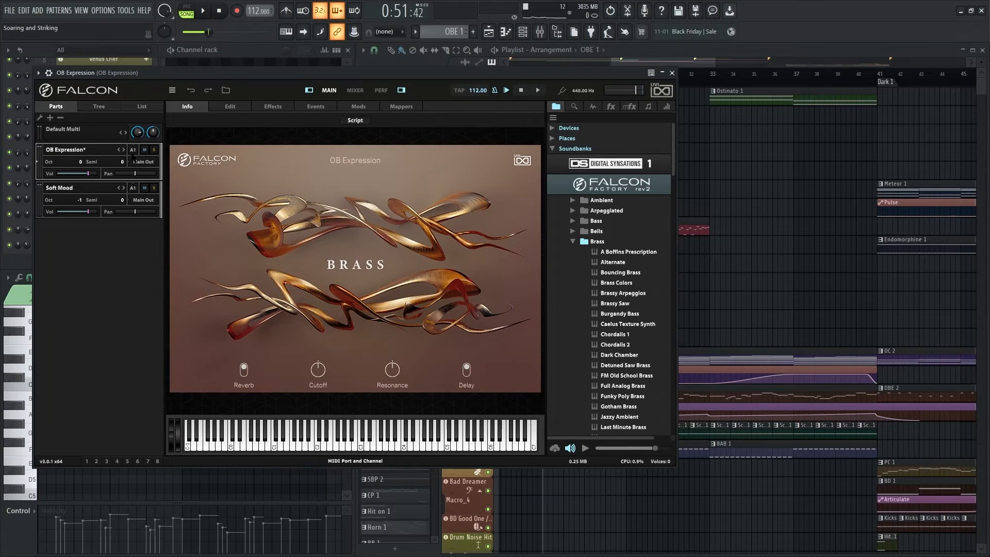
pyautogui.click(192, 11)
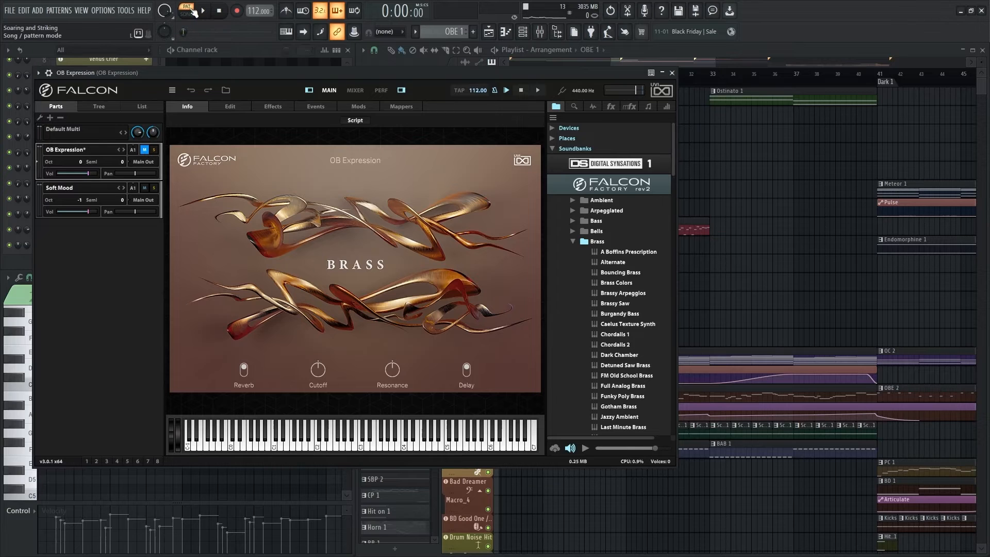
pyautogui.press('space')
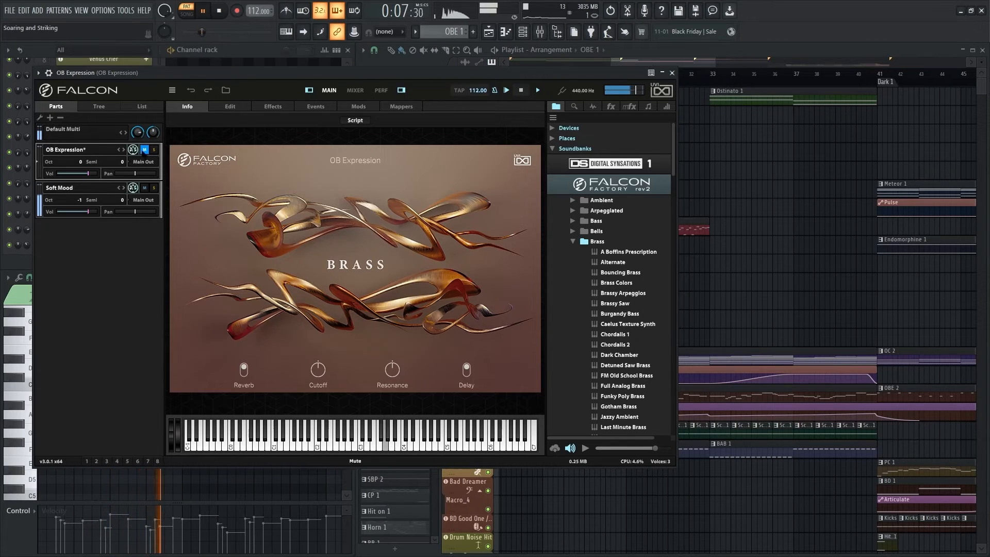
# - Compare Falcon's OB Expression and Soft Mood parts together and with Soft Mood muted, stop playback and close the instrument
pyautogui.click(143, 150)
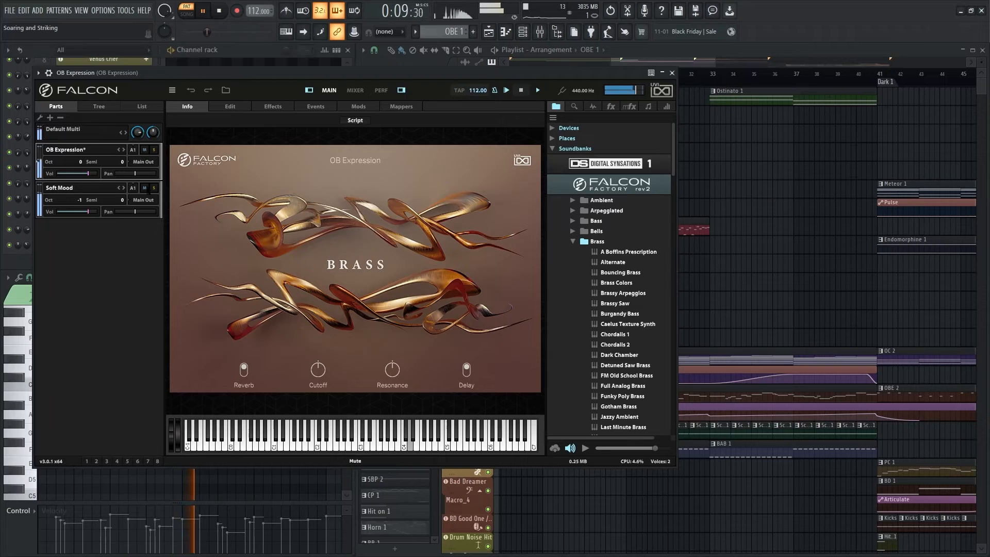
pyautogui.click(144, 188)
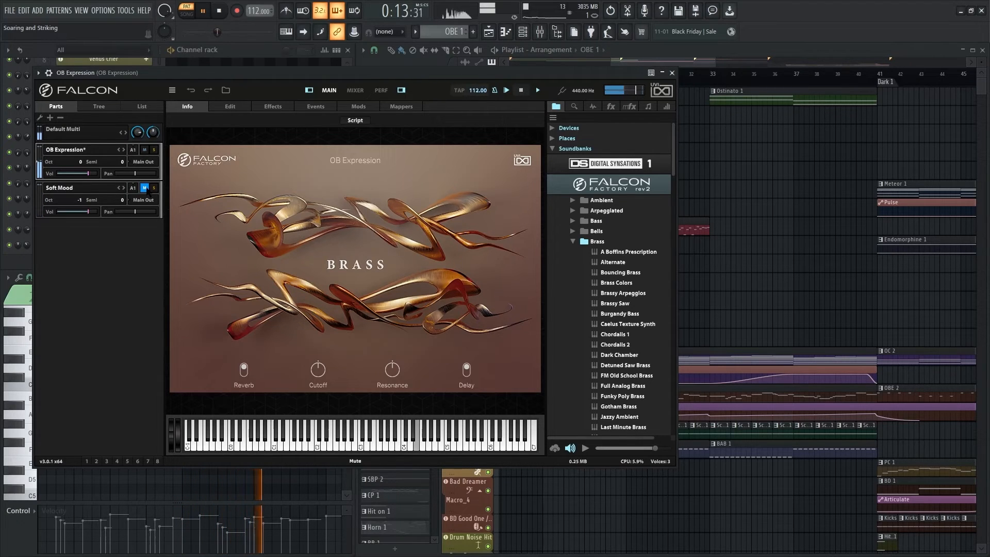
pyautogui.click(144, 188)
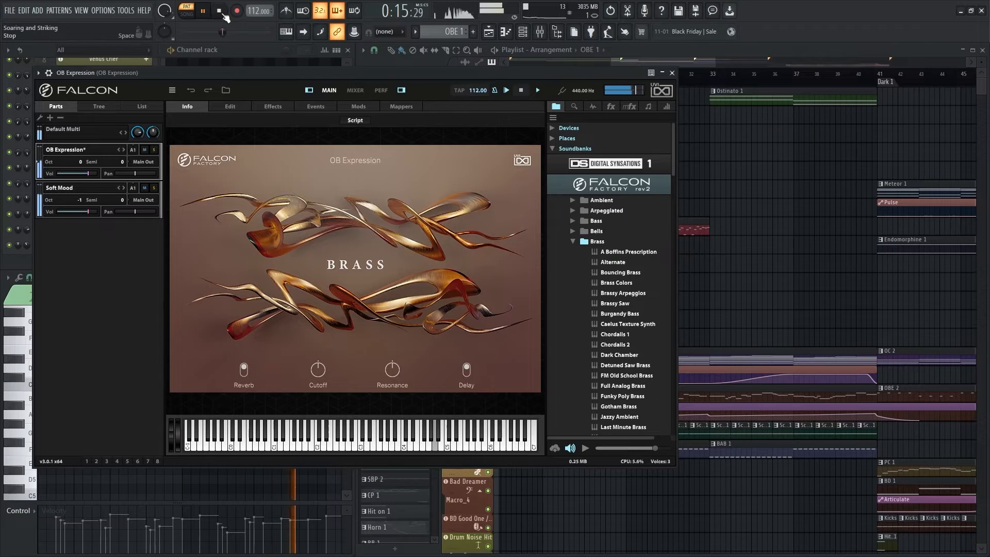
pyautogui.click(222, 13)
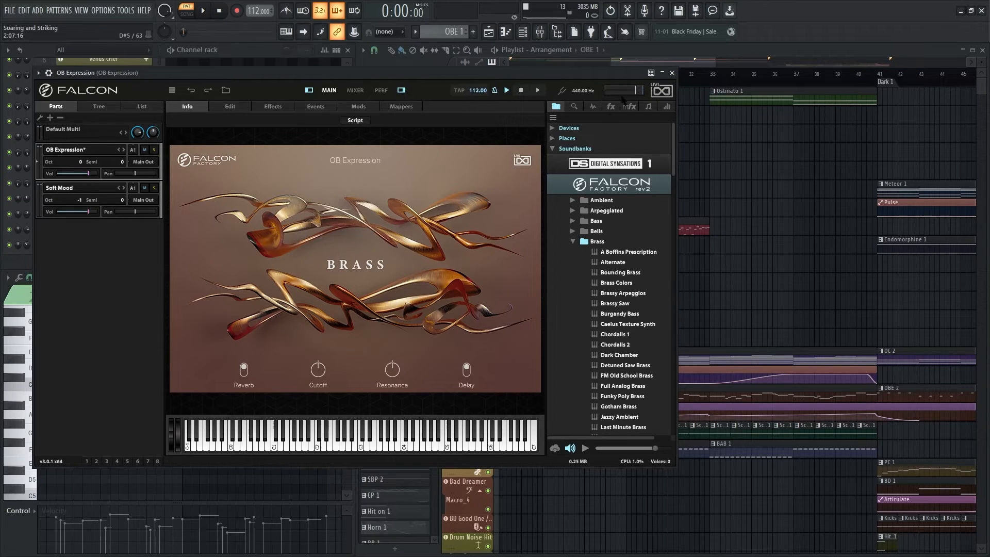
pyautogui.click(673, 73)
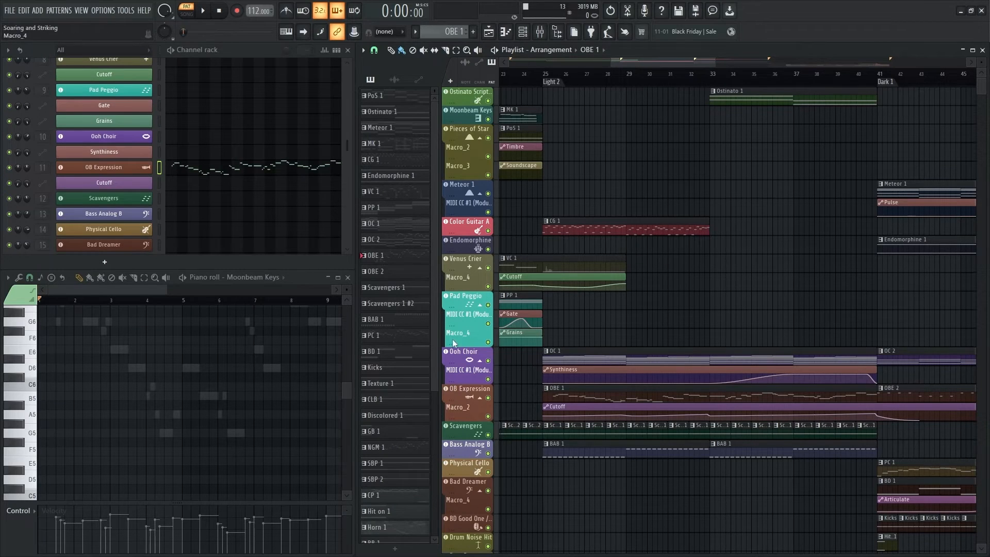
# - Play the song from bar 25, solo the Ooh Choir track to hear it from that bar, and restore all the other tracks
pyautogui.click(544, 72)
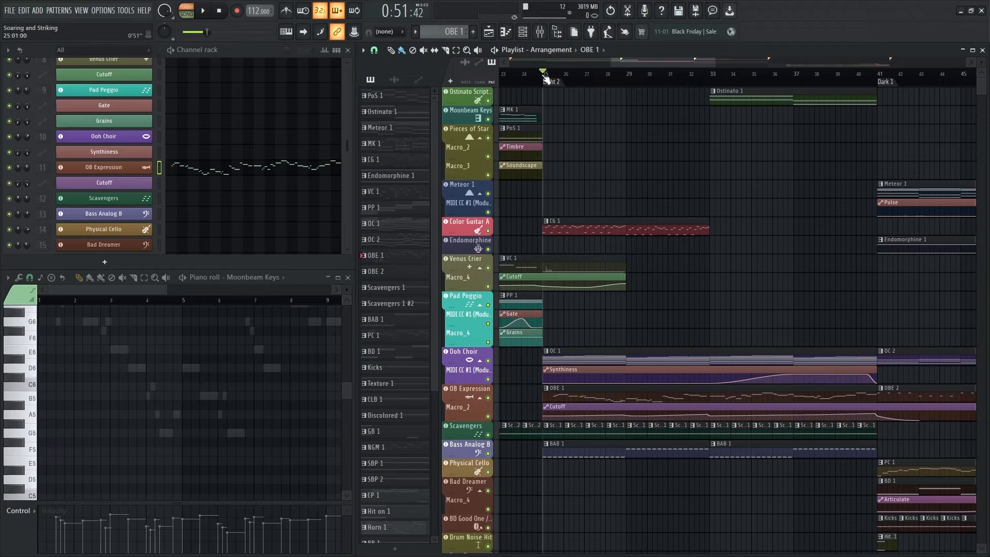
pyautogui.press('space')
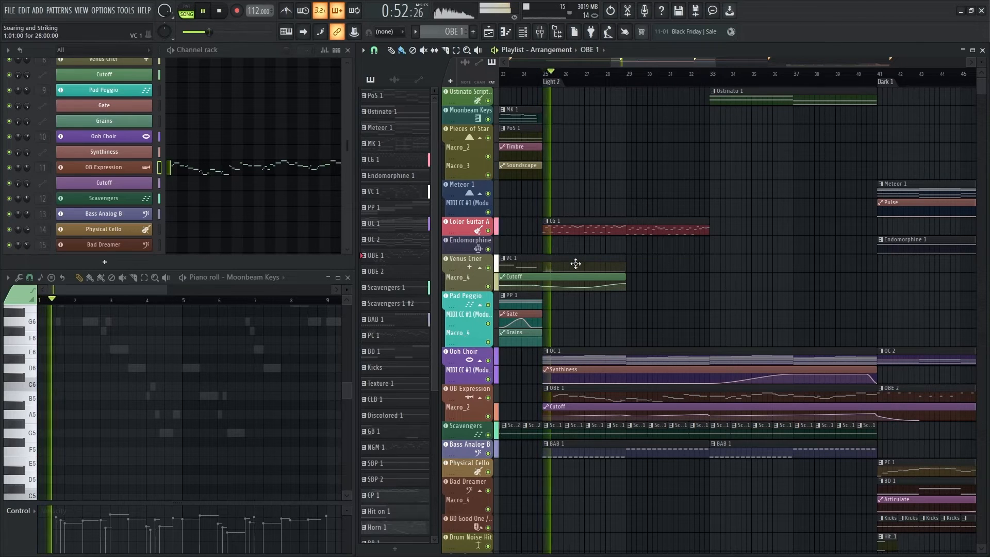
pyautogui.rightClick(488, 361)
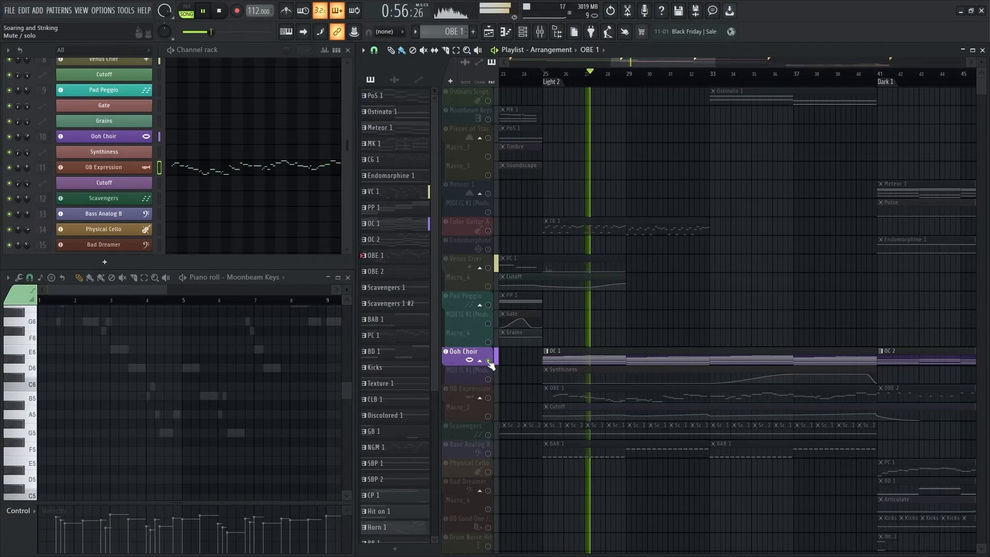
pyautogui.press('space')
pyautogui.press('space')
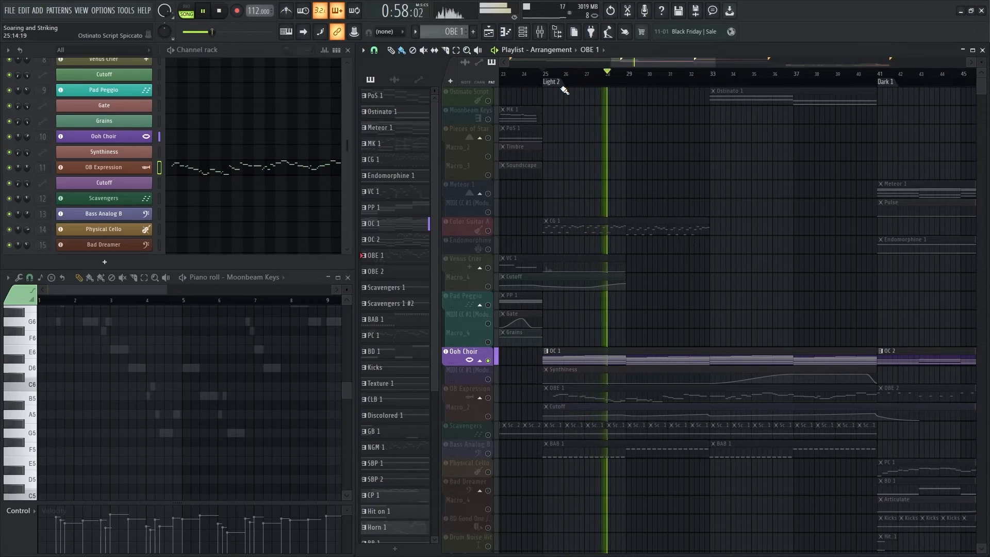
pyautogui.press('space')
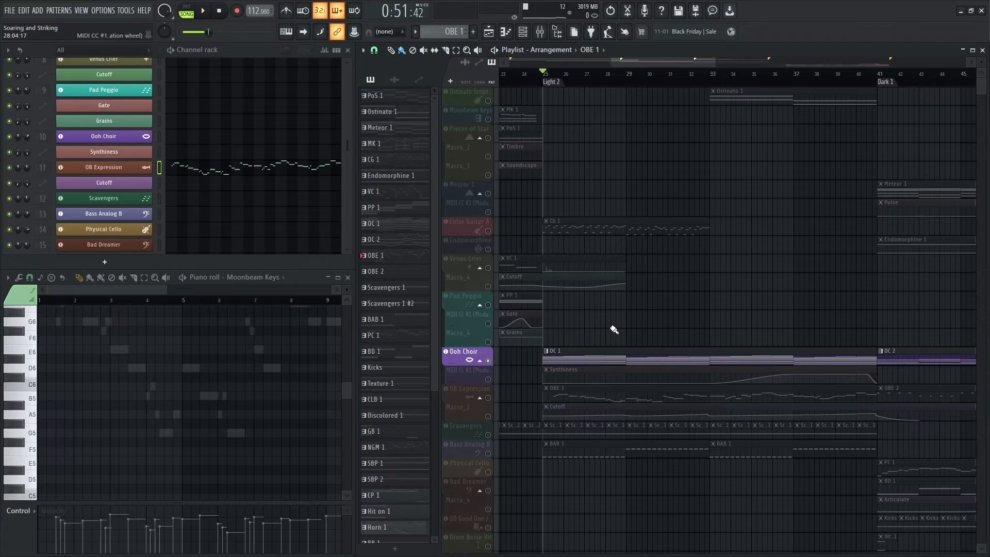
pyautogui.rightClick(489, 361)
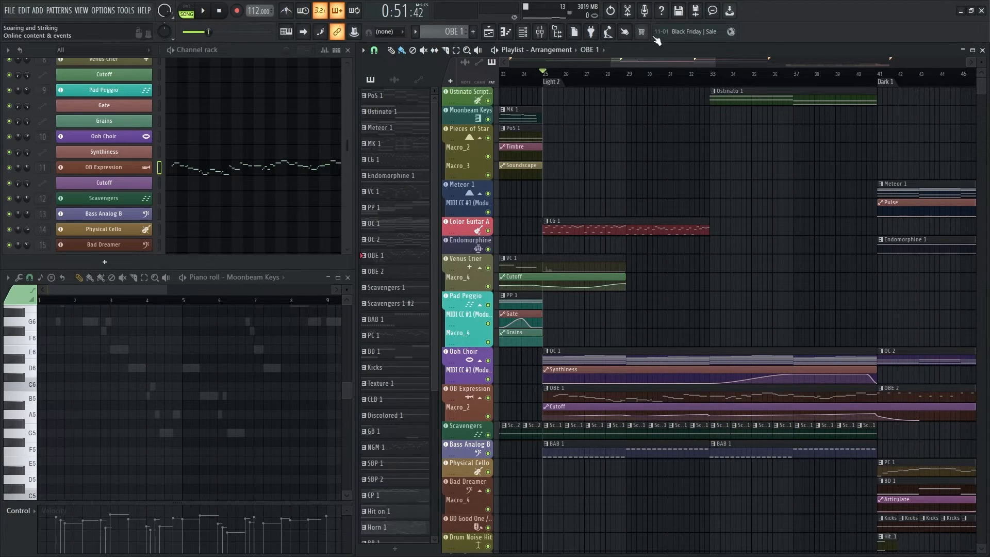
# - Solo the Ooh Choir track with its Synthiness automation, play it from bar 33 and restore all the other tracks
pyautogui.hscroll(3, 650, 59)
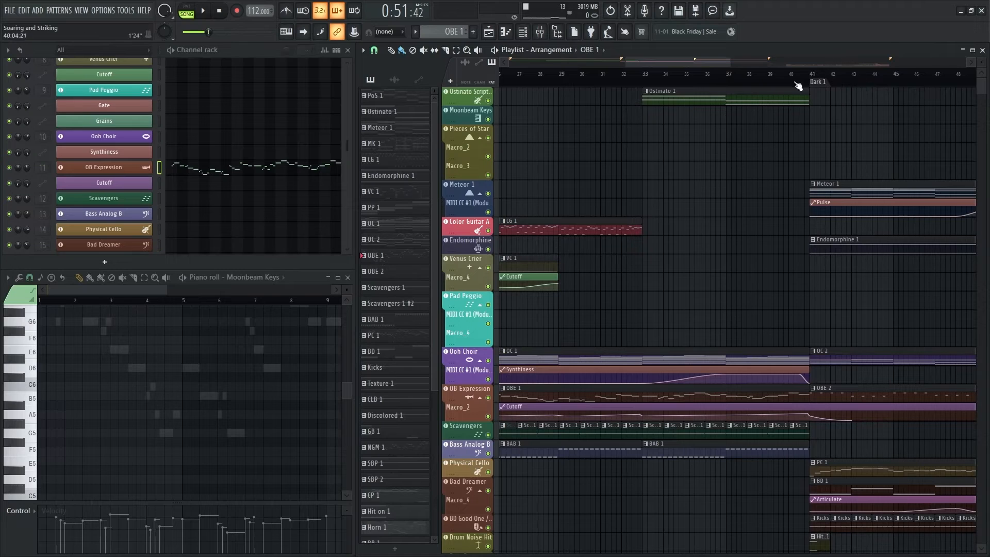
pyautogui.hscroll(-3, 686, 62)
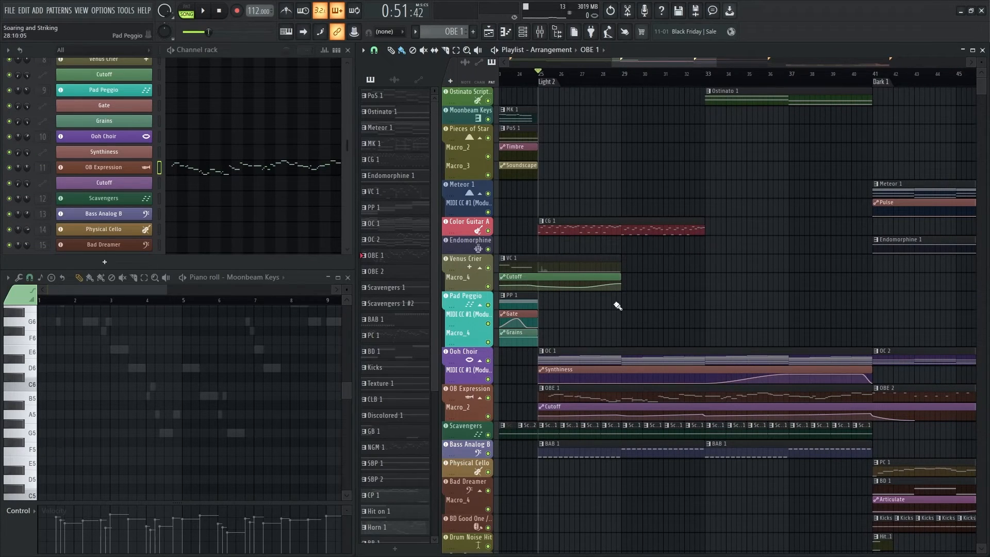
pyautogui.rightClick(489, 364)
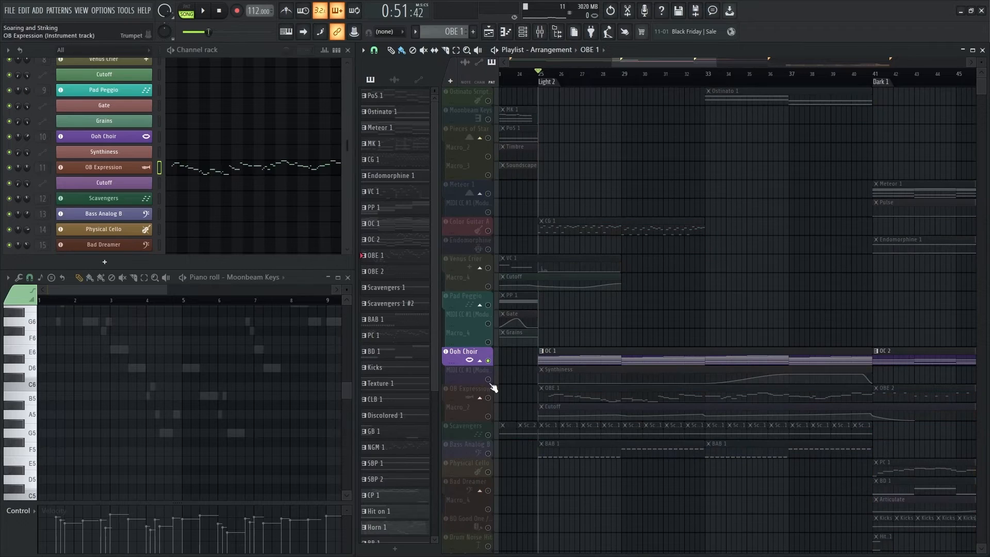
pyautogui.click(724, 75)
pyautogui.press('space')
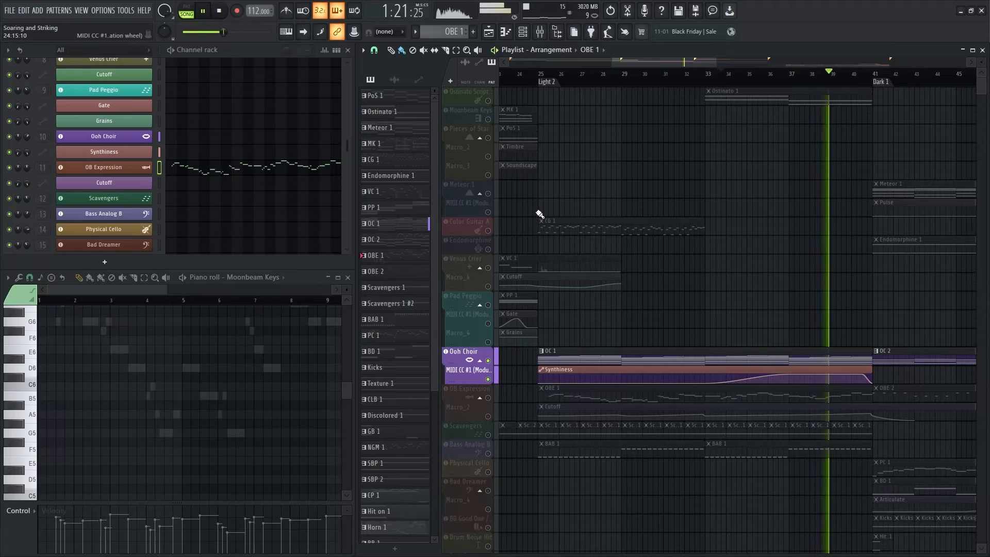
pyautogui.press('space')
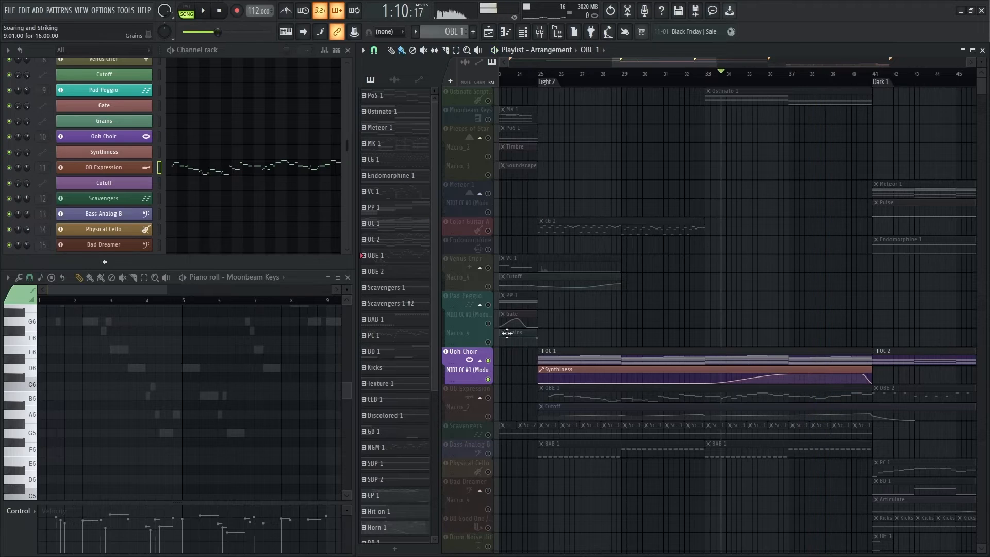
pyautogui.rightClick(488, 361)
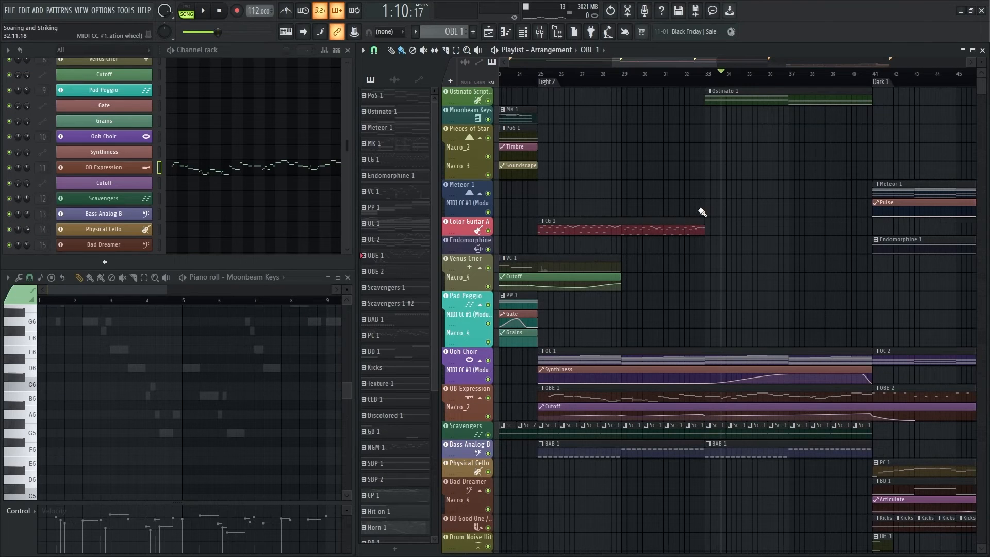
# - Play the song from bar 33, solo the Ostinato Script track and listen to it alone from the same bar
pyautogui.click(711, 77)
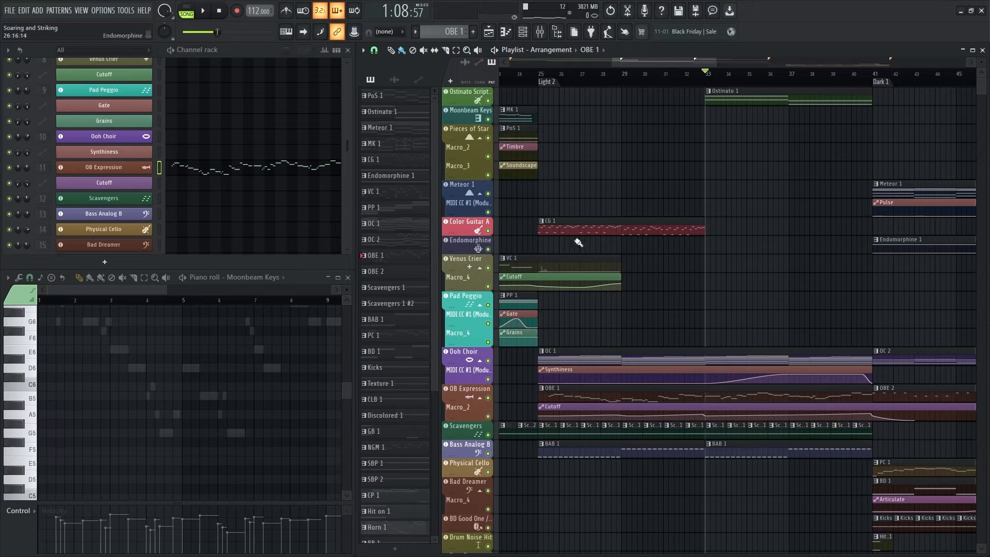
pyautogui.press('space')
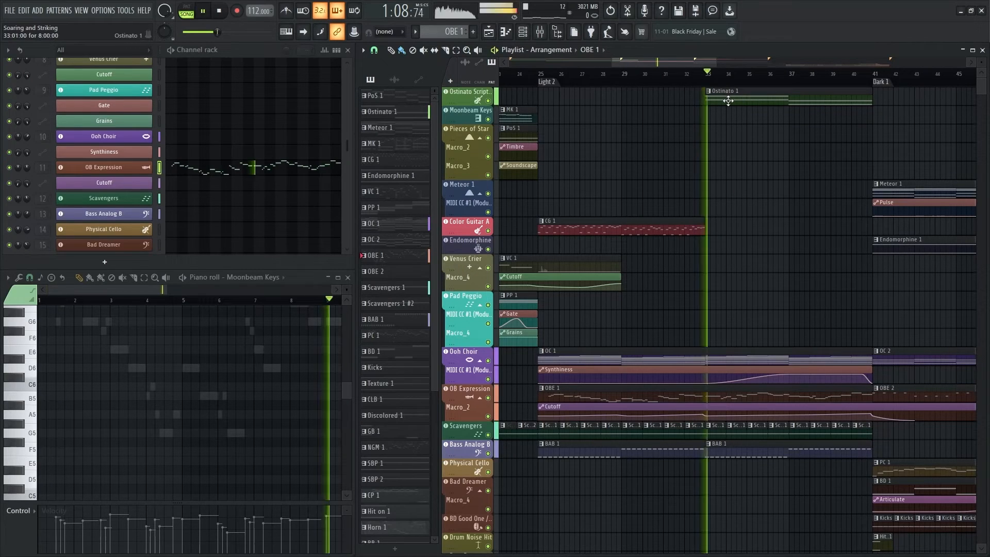
pyautogui.scroll(6, 254, 155)
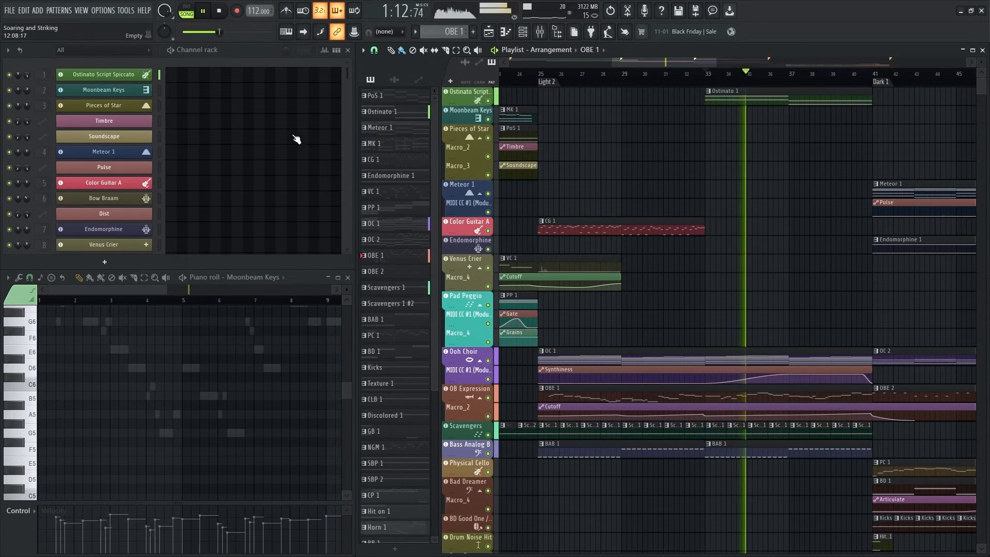
pyautogui.press('space')
pyautogui.rightClick(489, 101)
pyautogui.press('space')
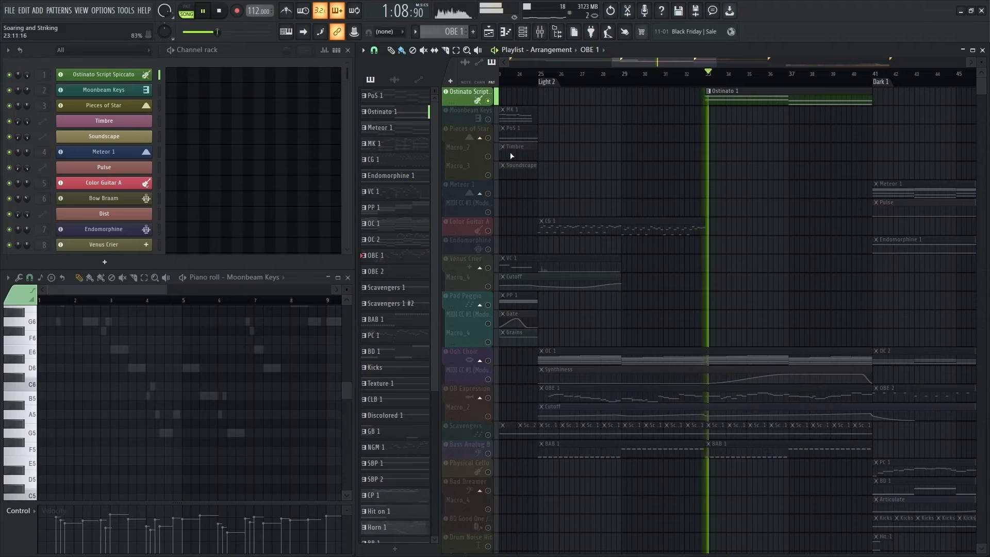
pyautogui.press('space')
# - Open the Falcon instance inside the Ostinato Script Spiccato patch, dismiss its start screen and examine the Ostinato Arp script and MIDI Out
pyautogui.click(112, 82)
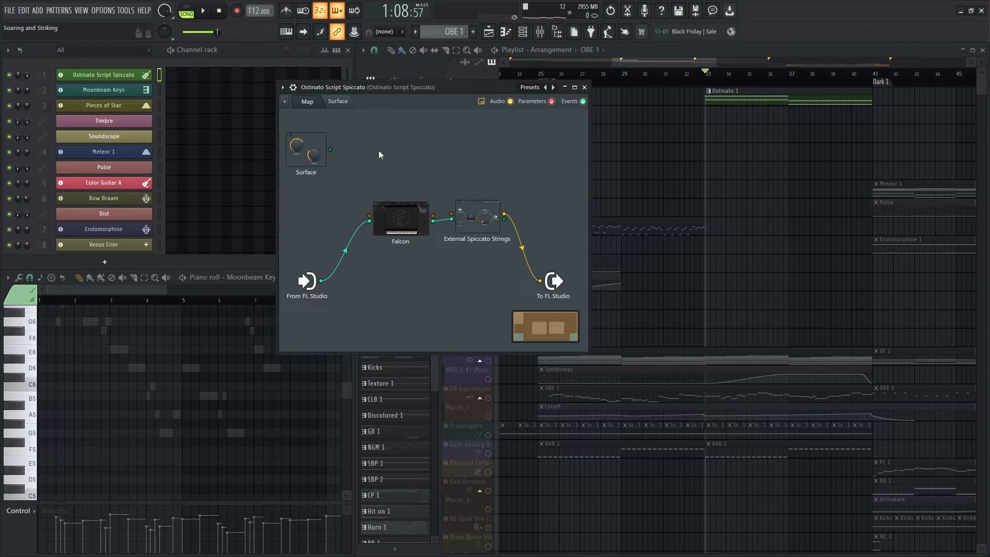
pyautogui.doubleClick(411, 239)
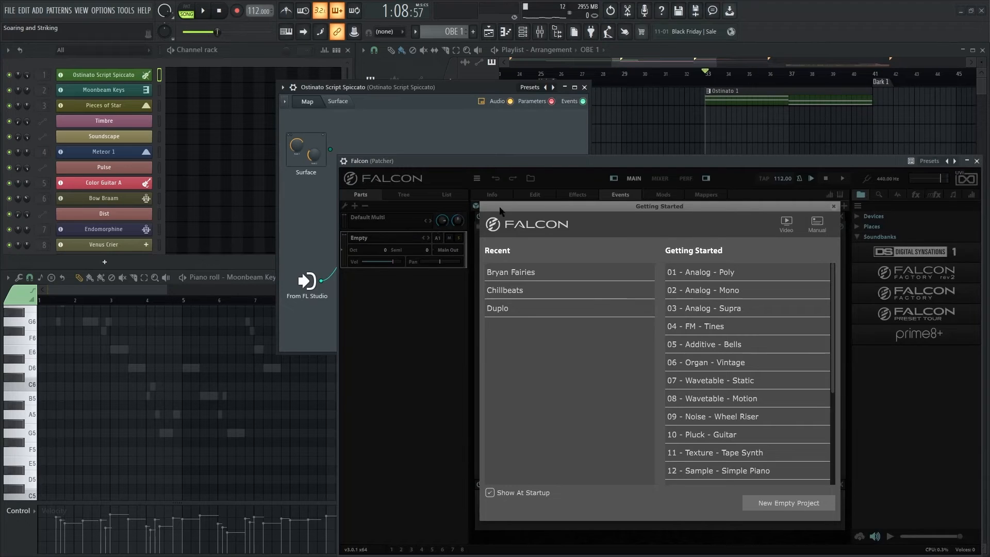
pyautogui.click(834, 206)
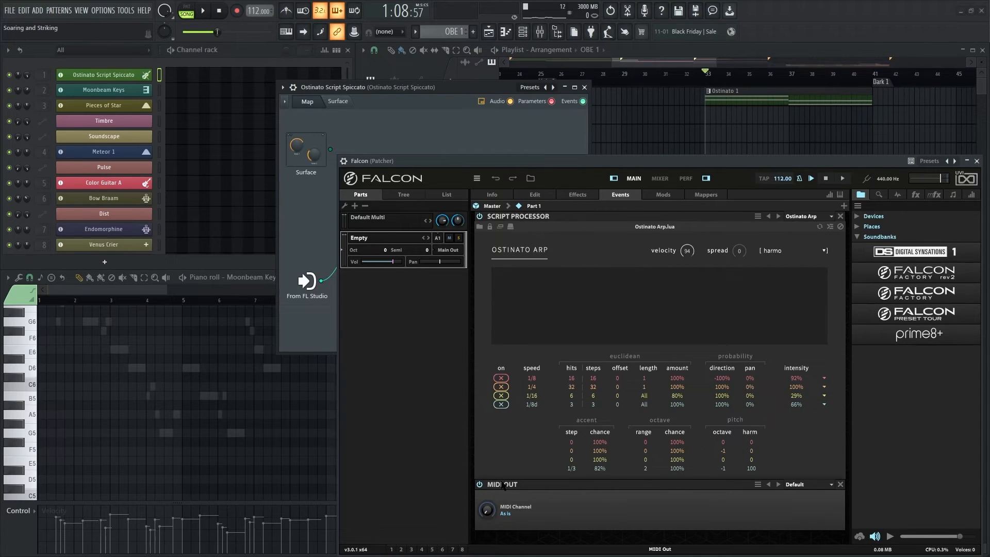
pyautogui.moveTo(642, 154); pyautogui.dragTo(571, 145)
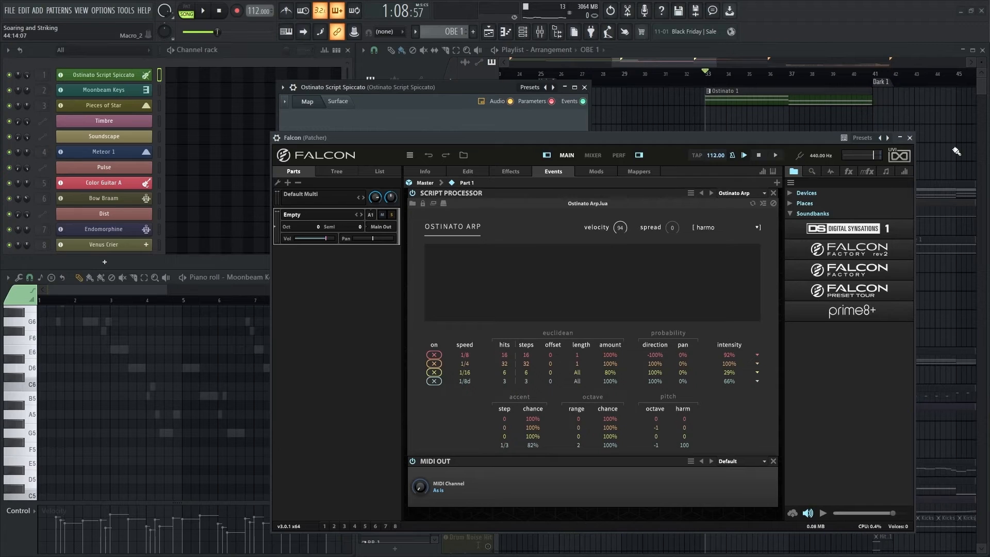
# - Close Falcon and the Ostinato Script Spiccato patch and restore all the other tracks
pyautogui.click(911, 139)
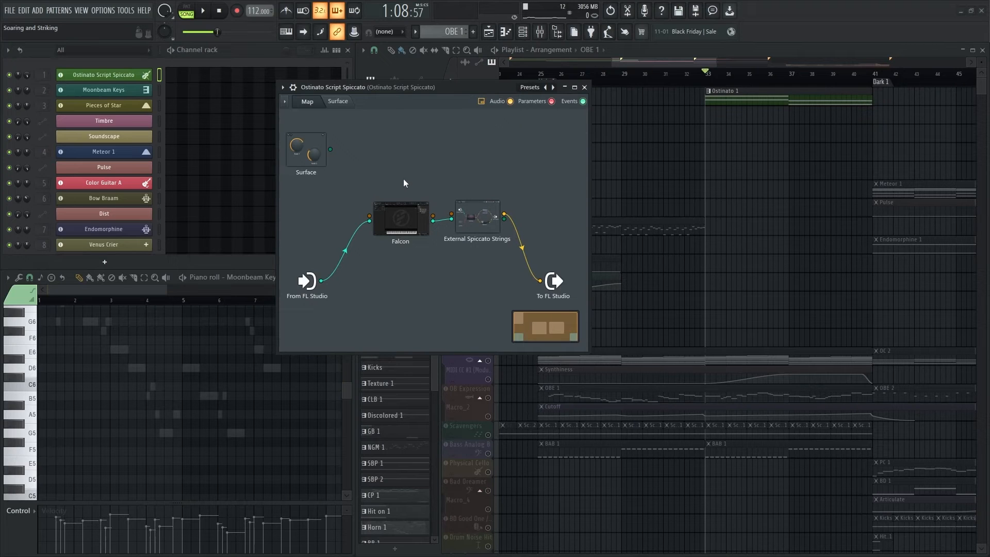
pyautogui.click(585, 88)
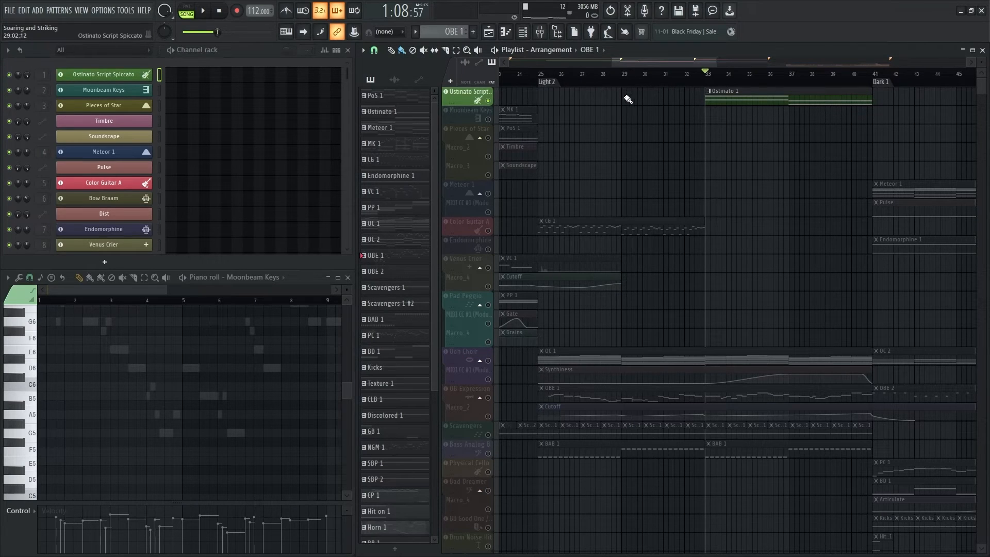
pyautogui.rightClick(489, 102)
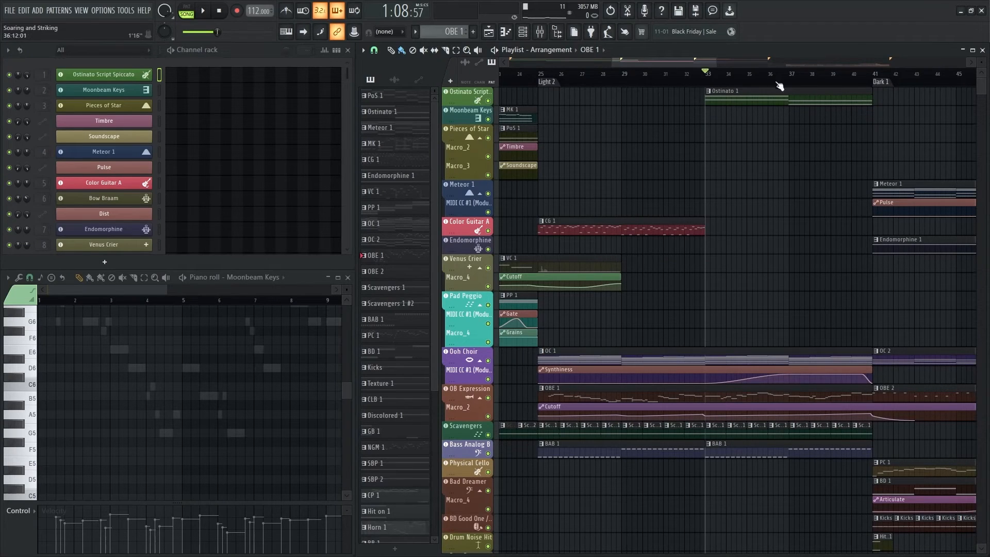
# - Play the song from the Dark 1 marker at bar 41 and stop playback
pyautogui.moveTo(840, 146); pyautogui.dragTo(674, 154)
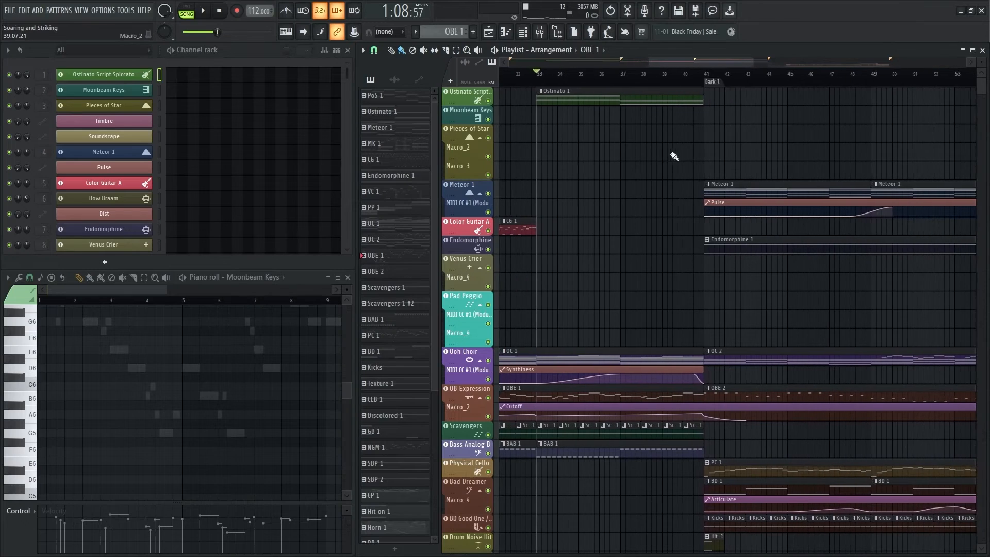
pyautogui.click(707, 77)
pyautogui.moveTo(789, 143); pyautogui.dragTo(834, 133)
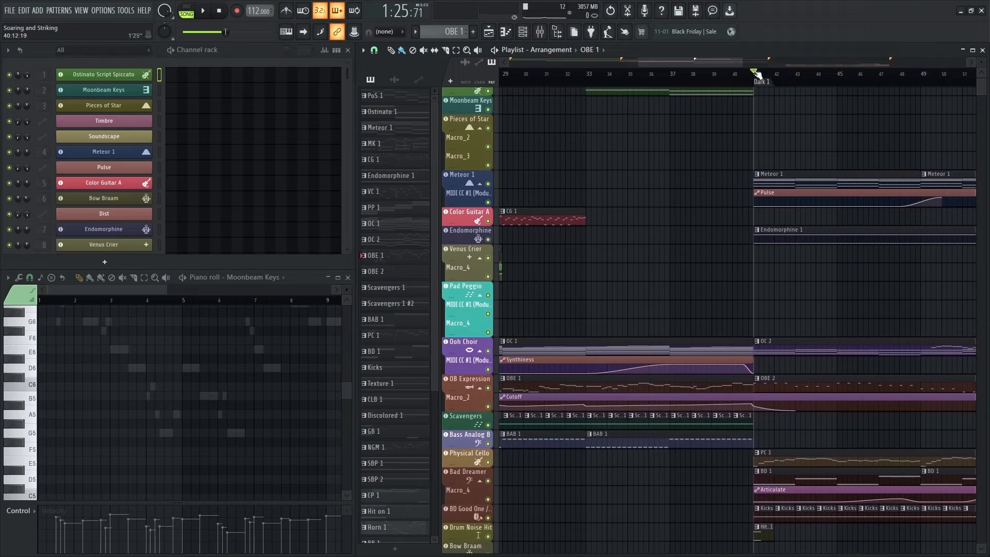
pyautogui.press('space')
pyautogui.moveTo(873, 303); pyautogui.dragTo(788, 253)
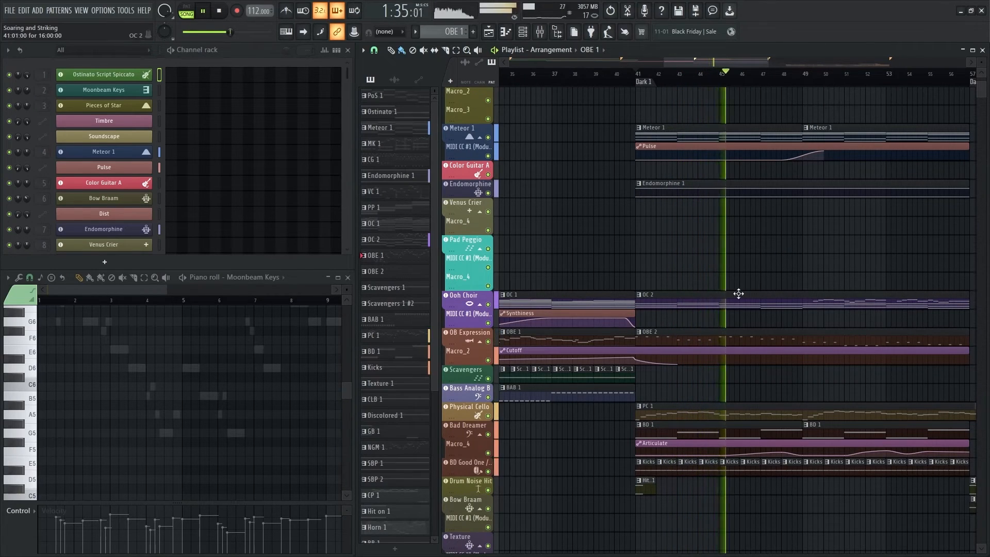
pyautogui.press('space')
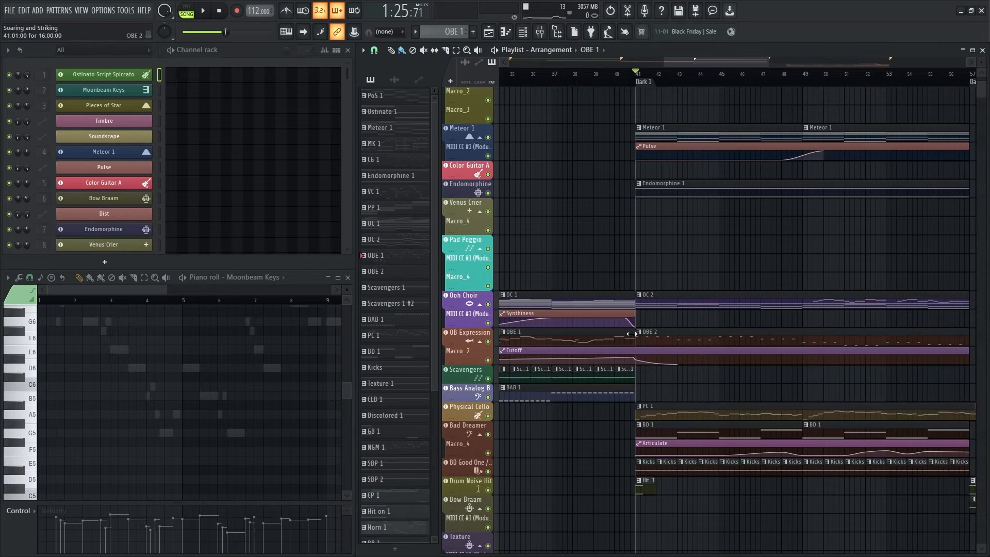
# - Open the Physical Cello instrument to view its Pluck oscillator and move its window clear of the playlist tracks
pyautogui.moveTo(686, 401); pyautogui.dragTo(652, 325)
pyautogui.moveTo(662, 452); pyautogui.dragTo(662, 388)
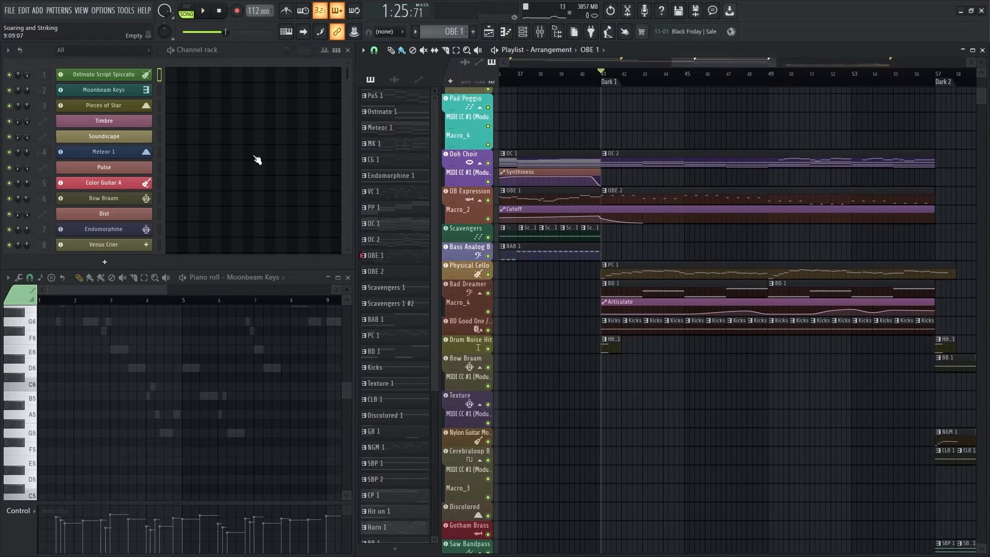
pyautogui.scroll(-5, 266, 162)
pyautogui.click(160, 183)
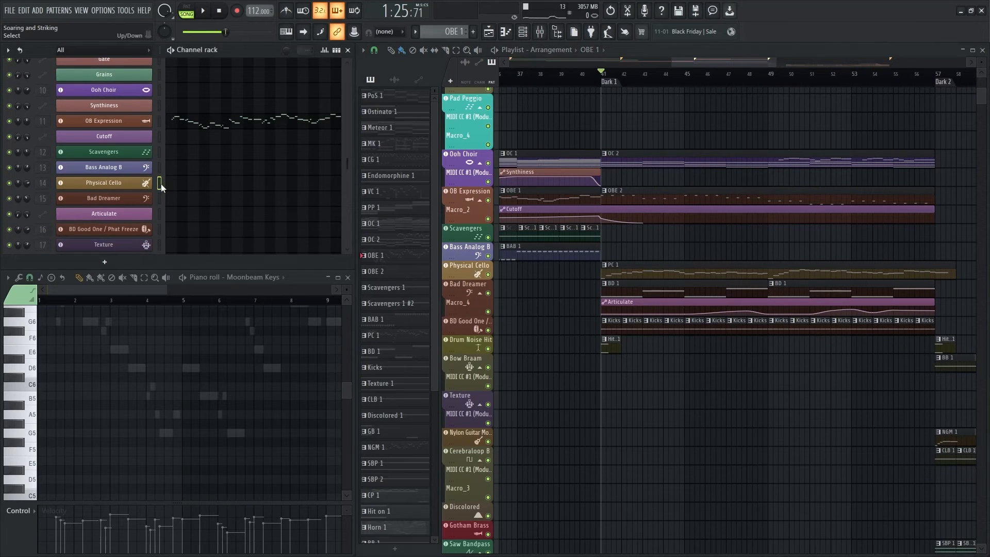
pyautogui.click(117, 186)
pyautogui.moveTo(506, 281)
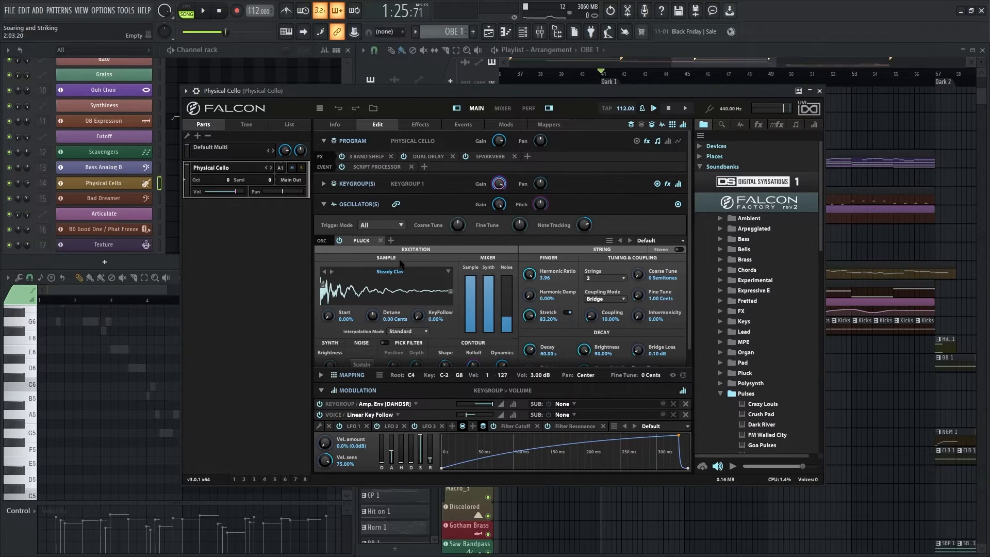
pyautogui.moveTo(512, 309)
pyautogui.moveTo(493, 86); pyautogui.dragTo(345, 331)
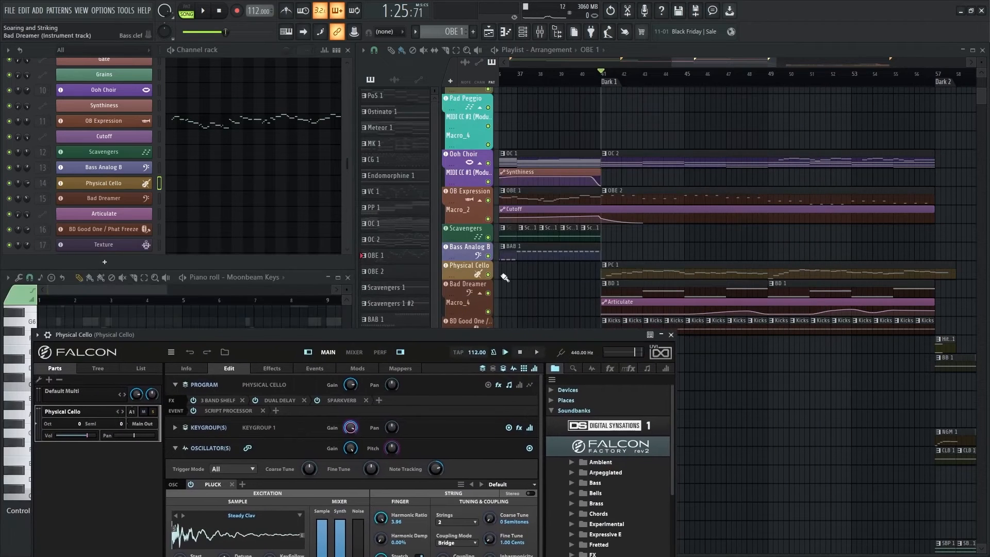
# - Select the PC 1 clip and play its pattern alone with the Physical Cello instrument in full view
pyautogui.click(642, 269)
pyautogui.click(203, 11)
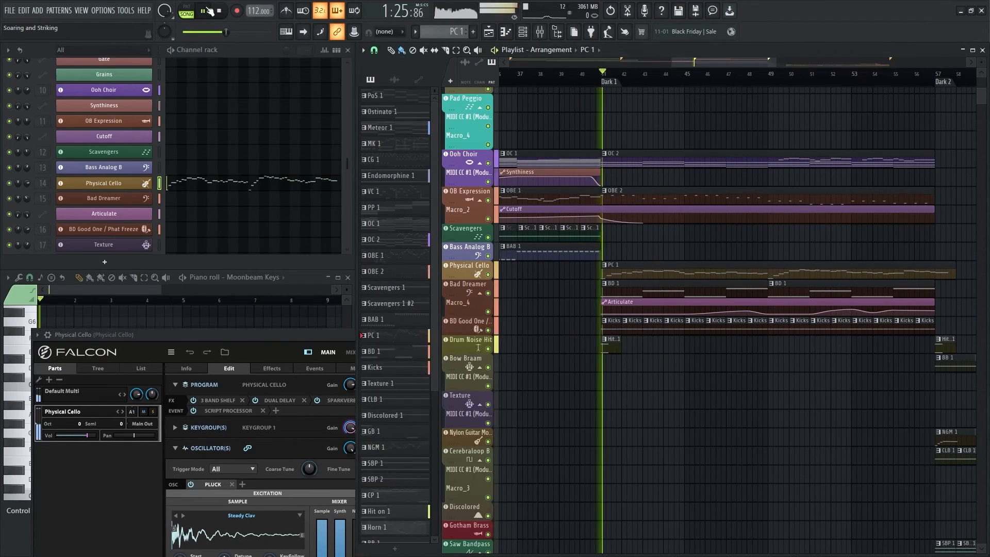
pyautogui.click(187, 7)
pyautogui.moveTo(217, 336); pyautogui.dragTo(290, 119)
# - Try the noise level in the Pluck oscillator's mixer, stop playback and close the Physical Cello instrument
pyautogui.moveTo(434, 350)
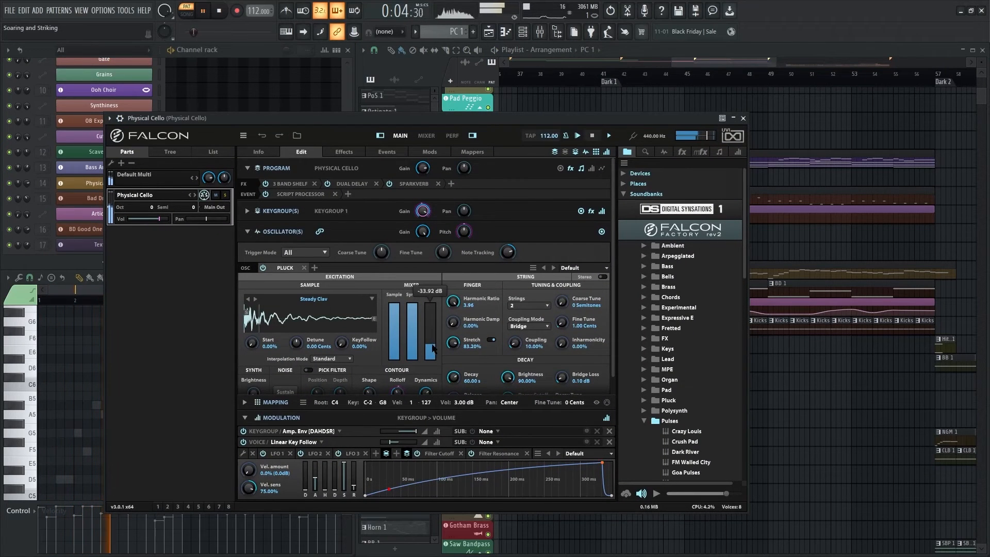
pyautogui.moveTo(433, 346)
pyautogui.mouseDown()
pyautogui.moveTo(434, 354)
pyautogui.moveTo(433, 308)
pyautogui.moveTo(434, 349)
pyautogui.mouseUp()
pyautogui.click(219, 11)
pyautogui.moveTo(431, 318)
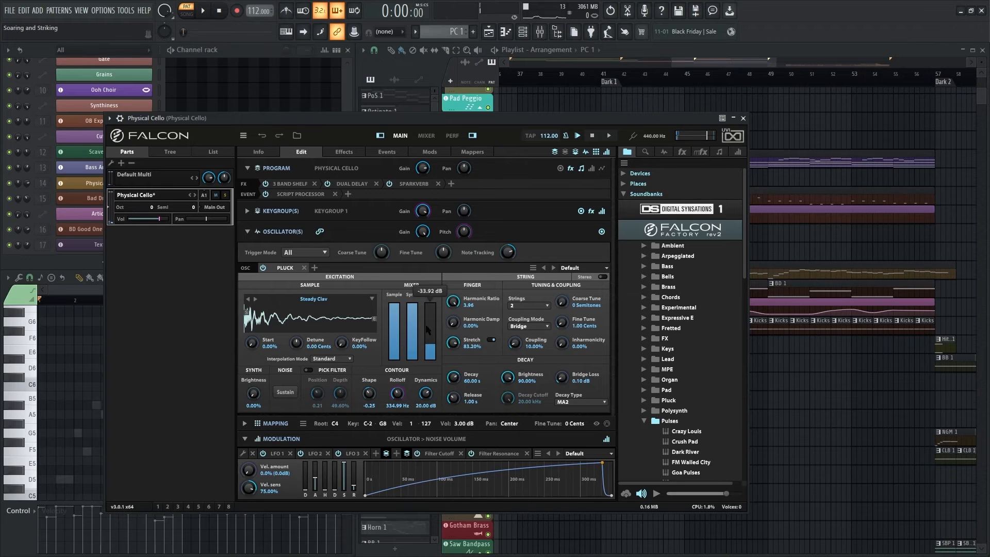
pyautogui.click(743, 118)
# - Select the Kicks clip at bar 41, play its pattern alone and stop playback
pyautogui.moveTo(781, 416); pyautogui.dragTo(708, 426)
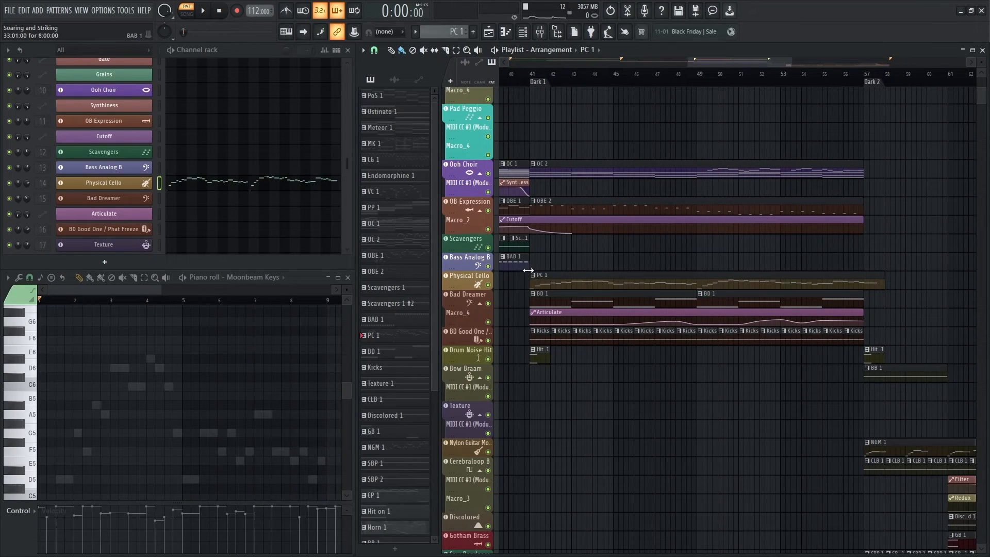
pyautogui.click(544, 331)
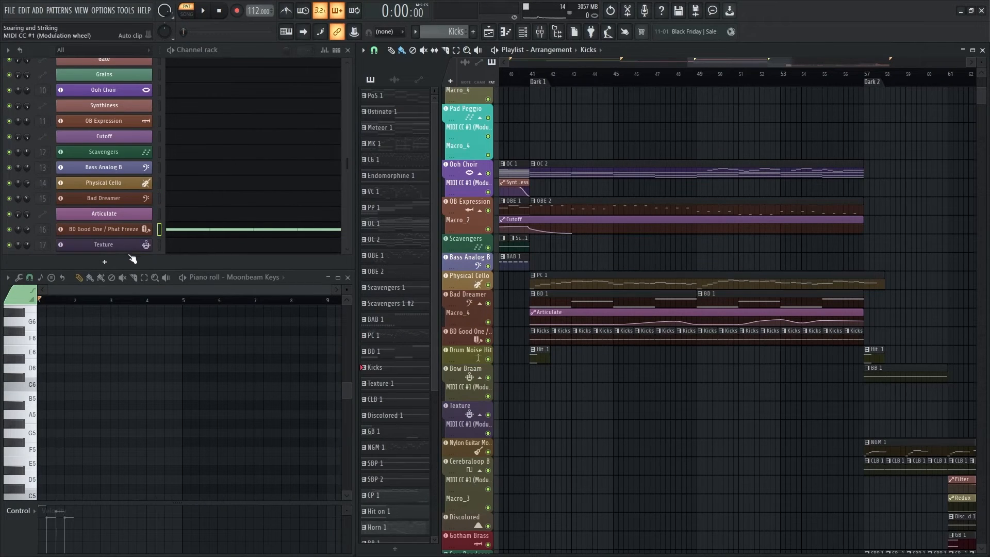
pyautogui.press('space')
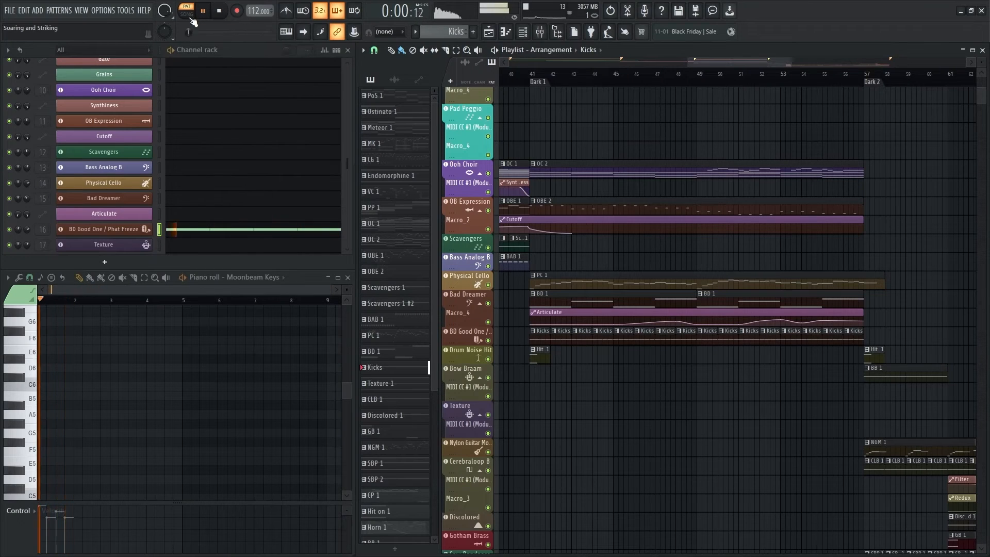
pyautogui.press('space')
# - Play the whole song from bar 41 and compare it with the kick track muted and unmuted
pyautogui.click(535, 79)
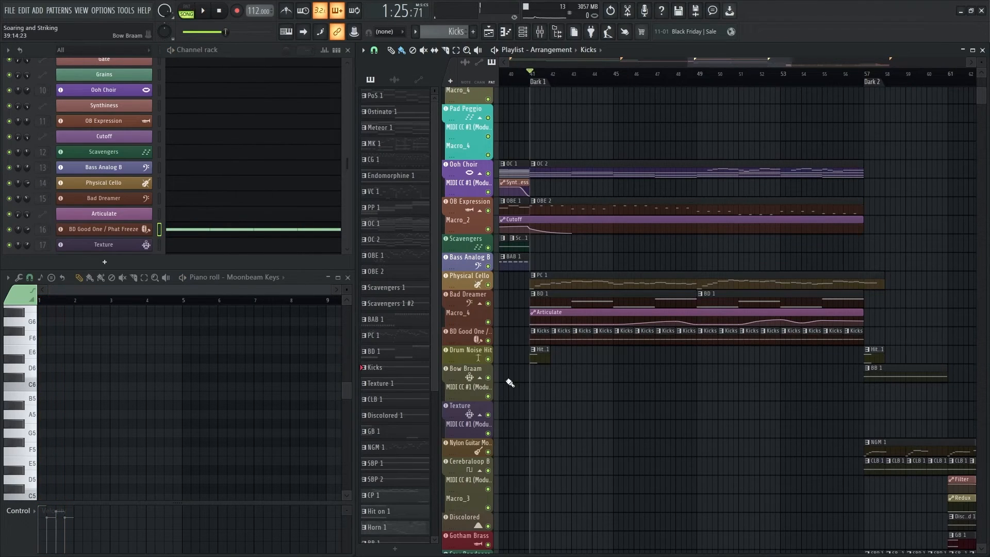
pyautogui.press('space')
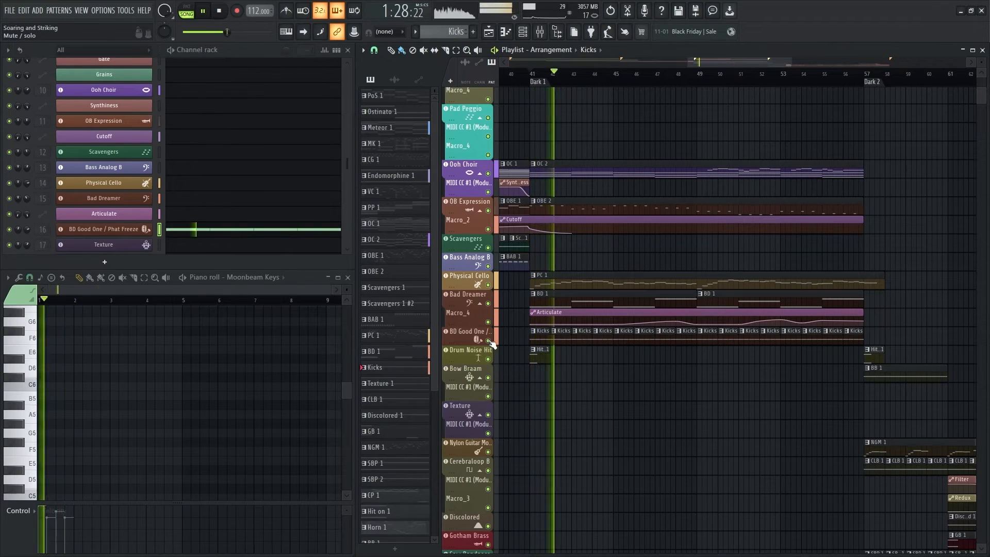
pyautogui.click(488, 341)
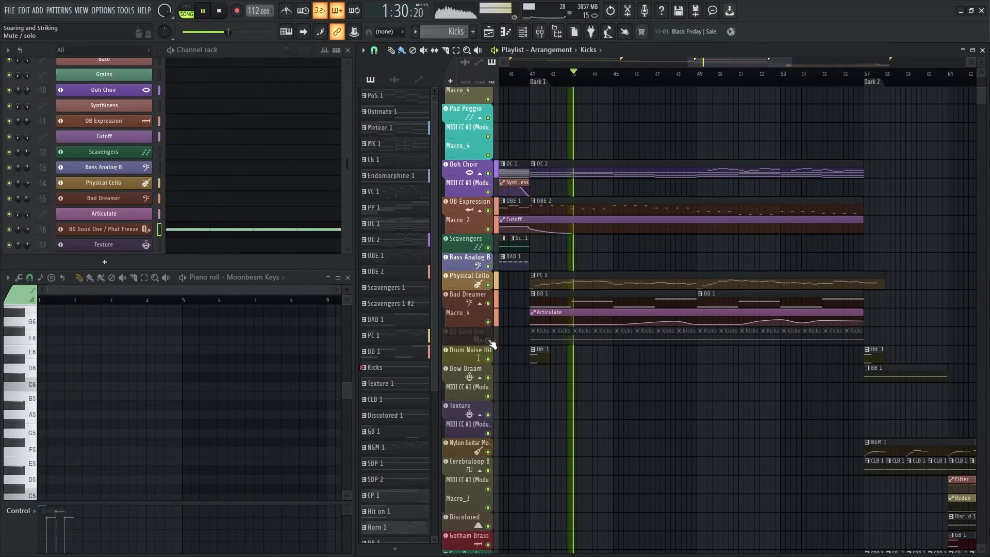
pyautogui.click(488, 340)
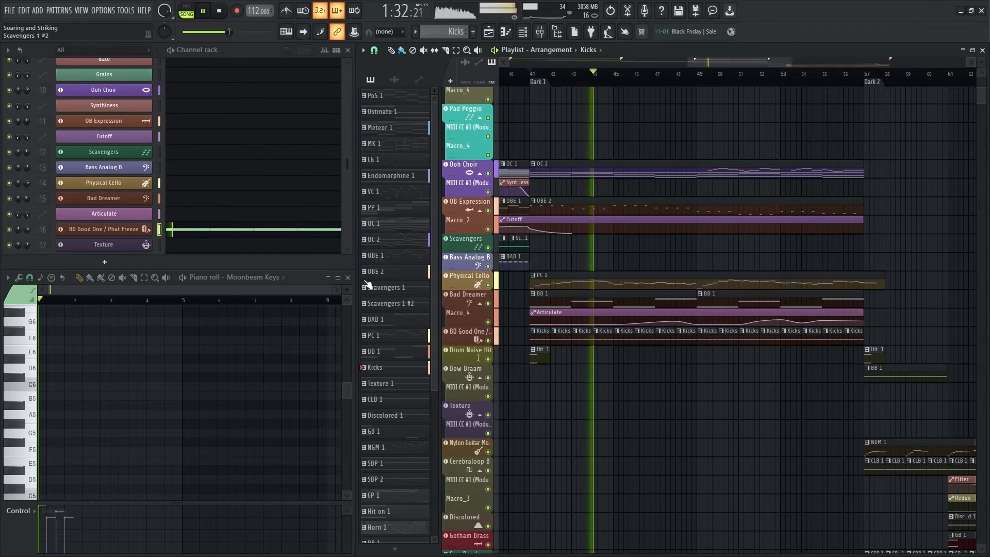
# - Stop playback, open the BD Good One / Phat Freeze instrument's edit page and expand its tree down to the Keygroup 1 oscillators
pyautogui.click(220, 14)
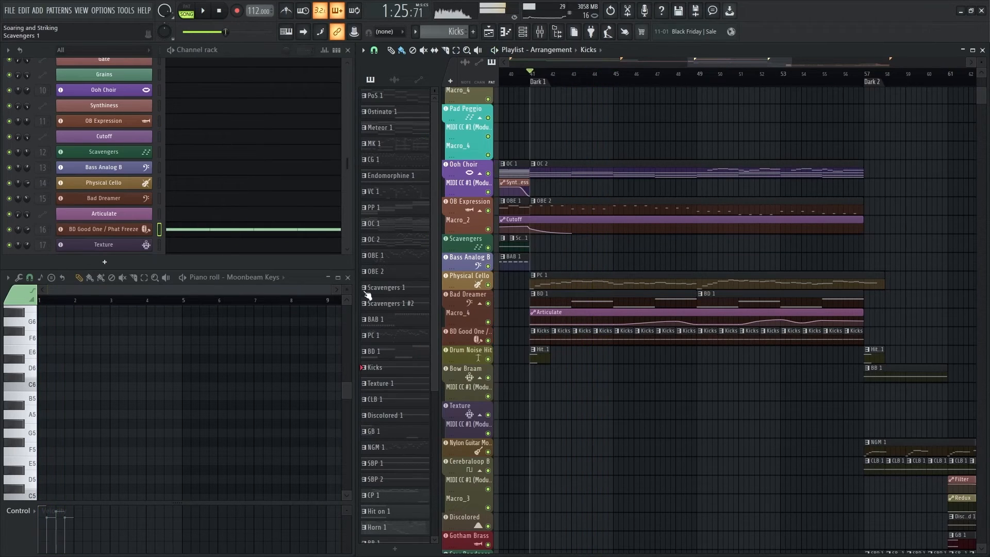
pyautogui.click(108, 230)
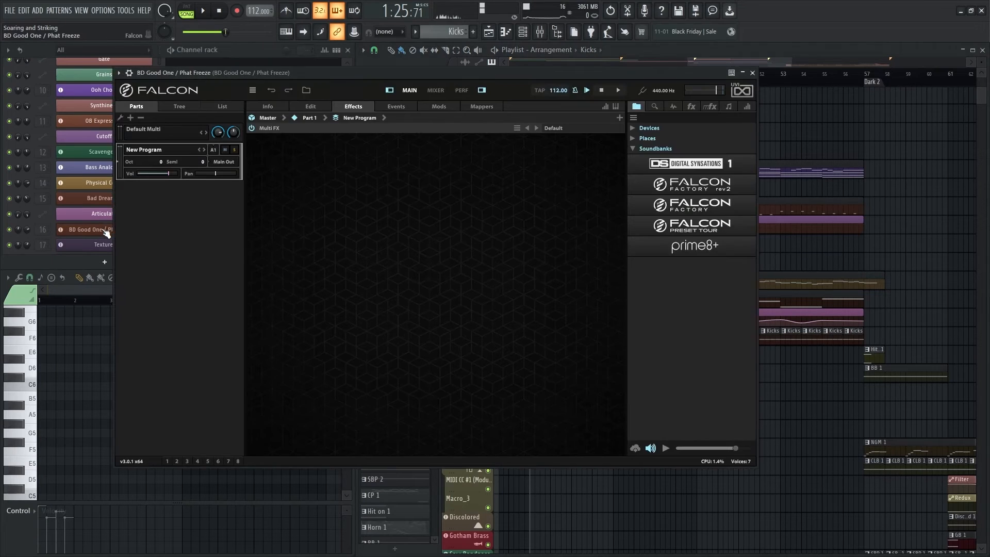
pyautogui.click(315, 107)
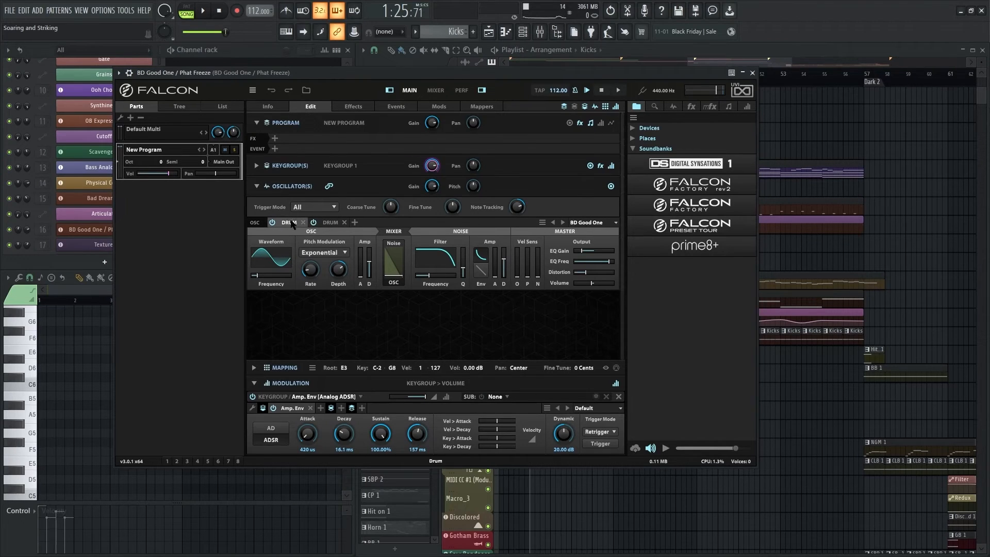
pyautogui.click(178, 108)
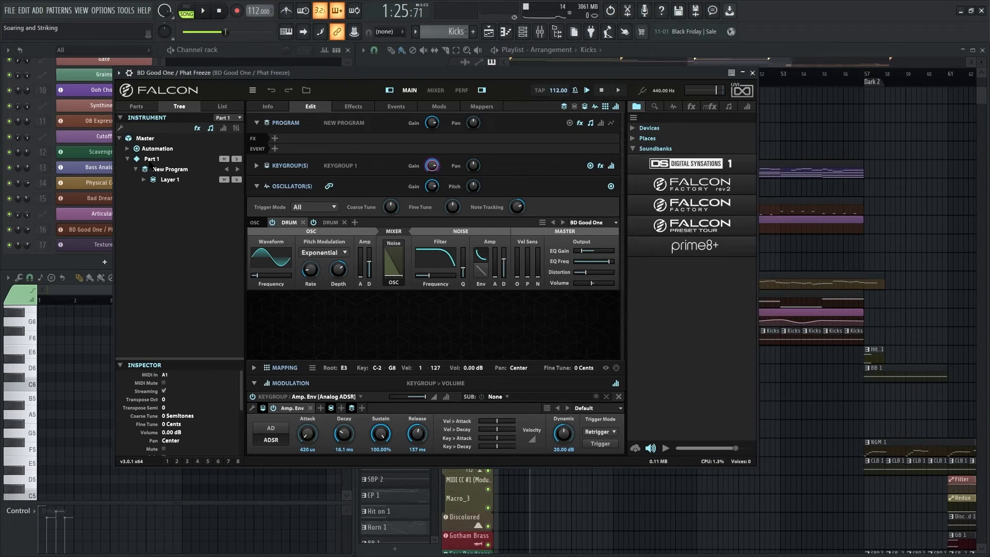
pyautogui.click(144, 180)
pyautogui.click(152, 201)
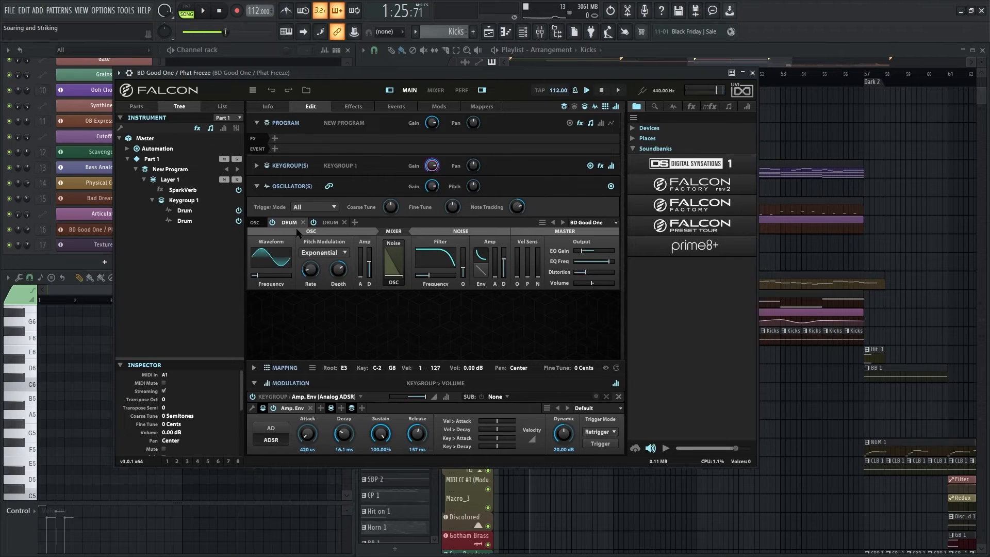
# - Look through the BD preset lists of both Drum oscillators and close the BD Good One / Phat Freeze instrument
pyautogui.click(605, 225)
pyautogui.moveTo(596, 257)
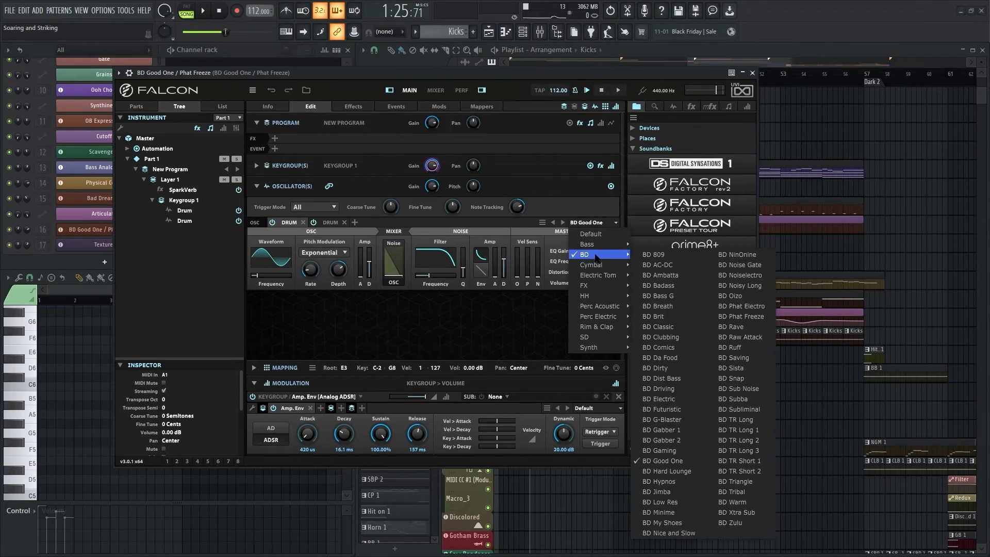
pyautogui.click(485, 304)
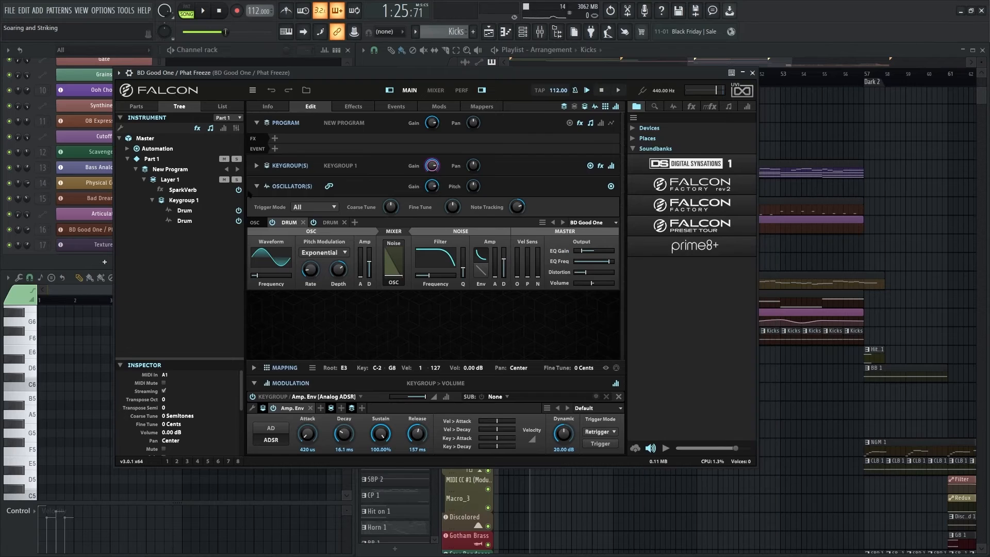
pyautogui.click(330, 223)
pyautogui.click(585, 224)
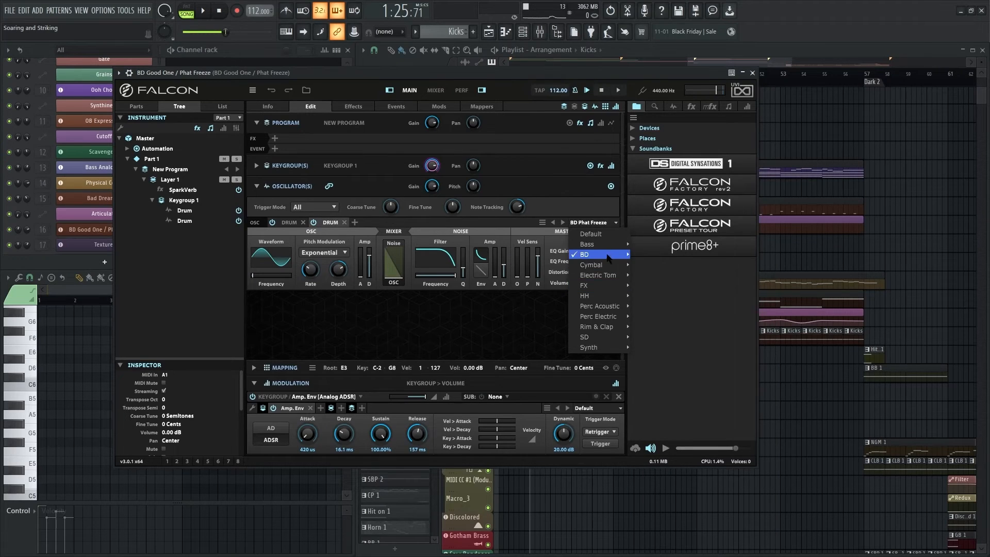
pyautogui.click(434, 340)
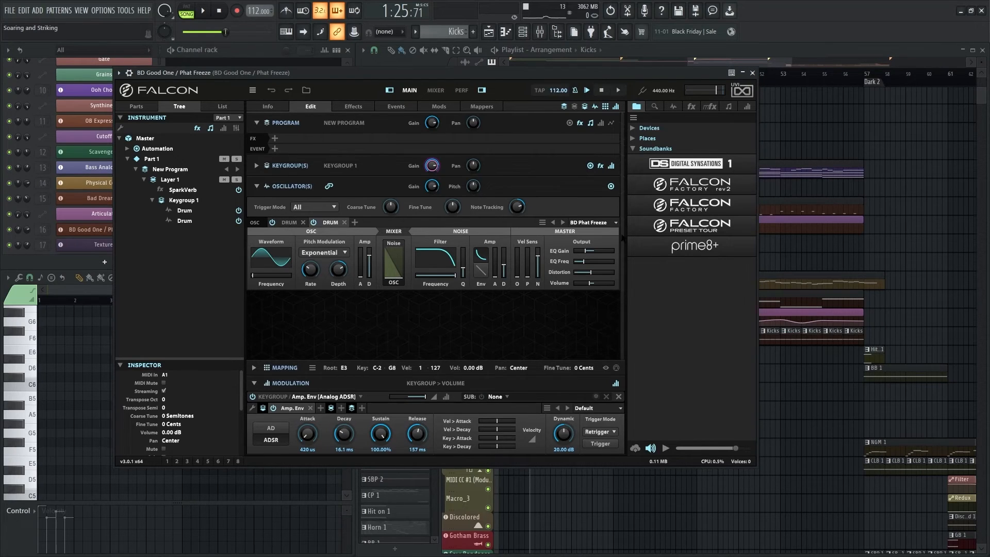
pyautogui.click(616, 223)
pyautogui.moveTo(614, 256)
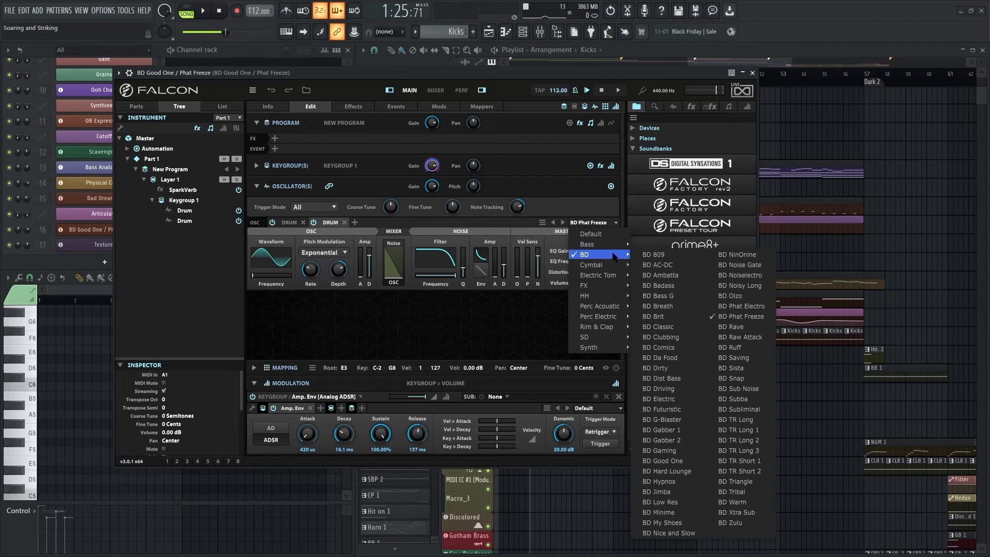
pyautogui.click(632, 115)
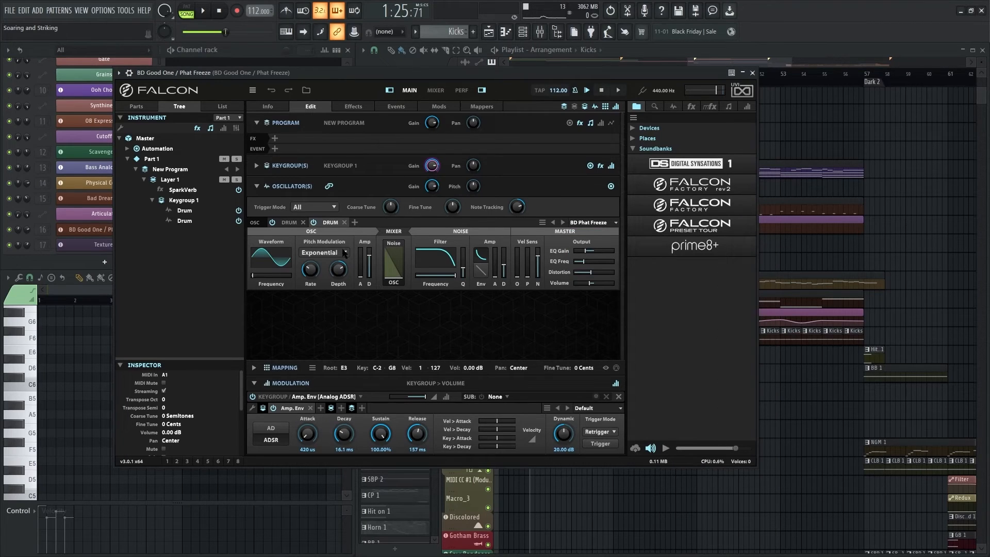
pyautogui.click(753, 73)
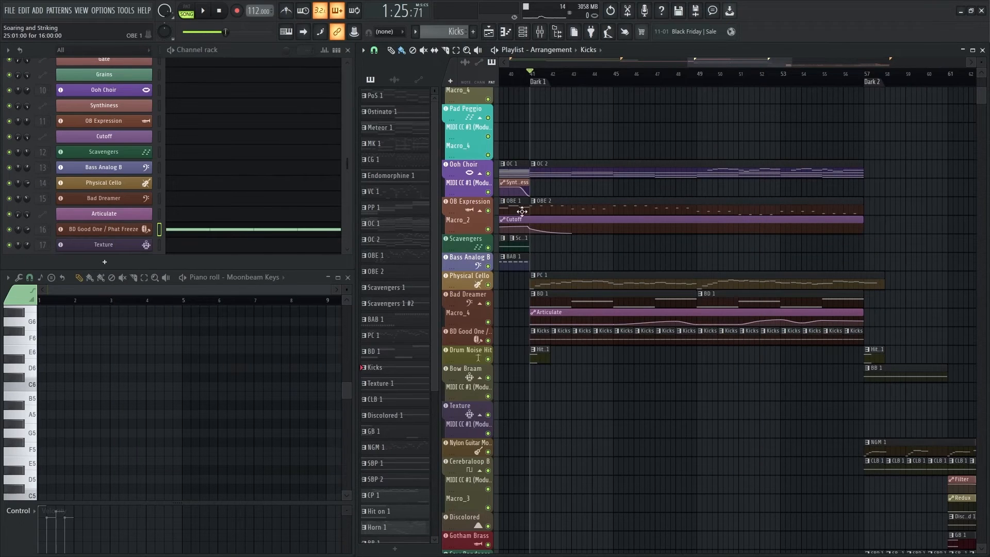
# - Play the song from bar 41, solo the Meteor 1 track, select its clip and stop playback
pyautogui.moveTo(819, 140); pyautogui.dragTo(592, 93)
pyautogui.press('space')
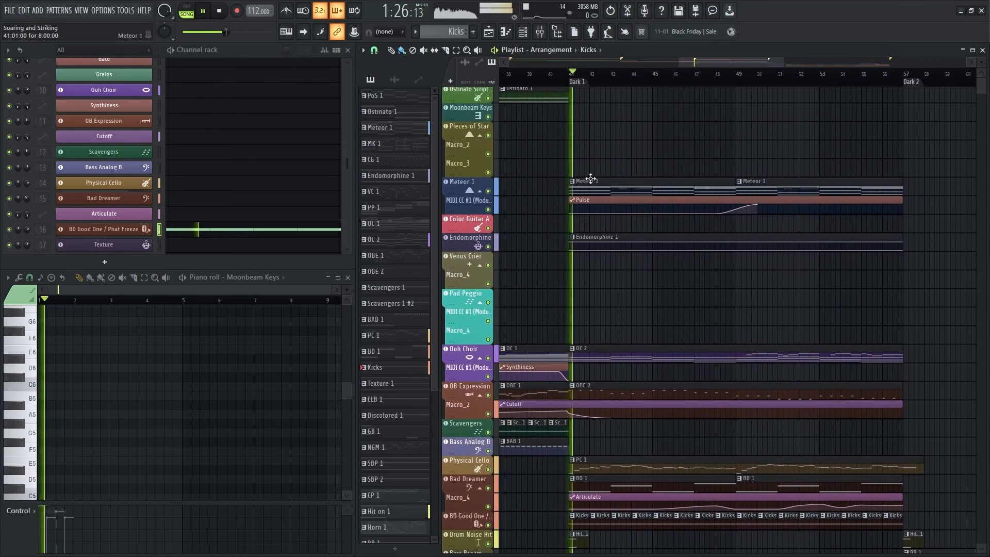
pyautogui.rightClick(488, 191)
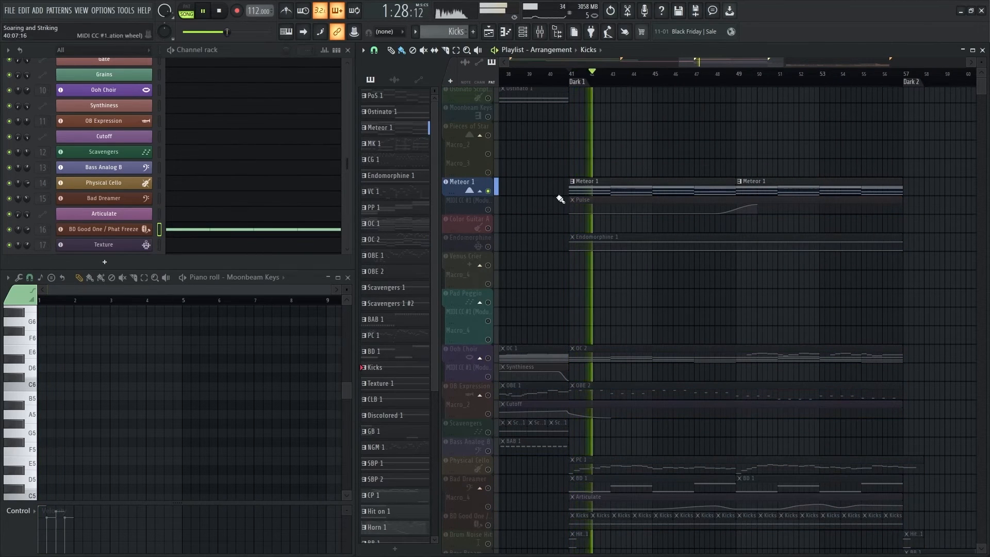
pyautogui.click(605, 187)
pyautogui.scroll(5, 157, 186)
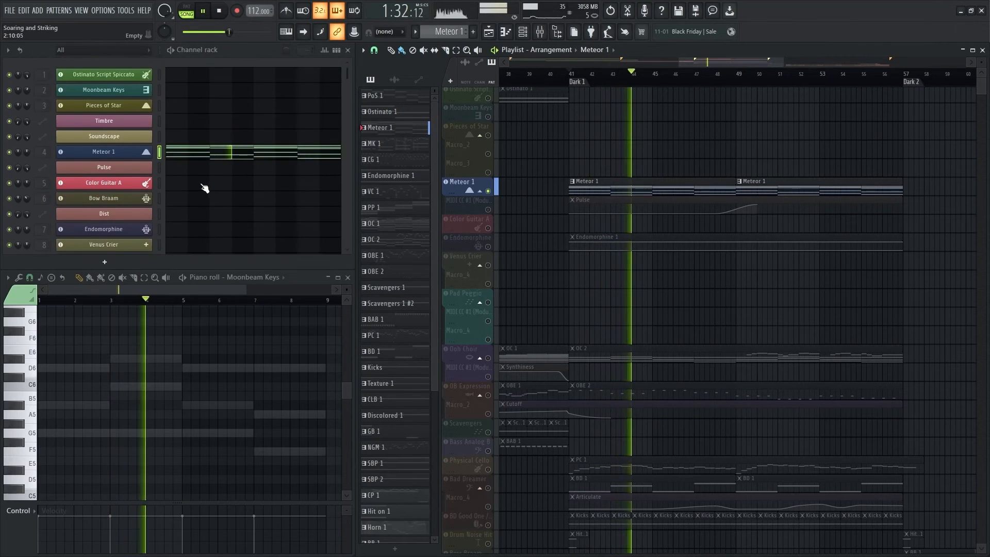
pyautogui.press('space')
# - Open the Meteor 1 instrument, view its info page with the macro controls and close it
pyautogui.click(106, 153)
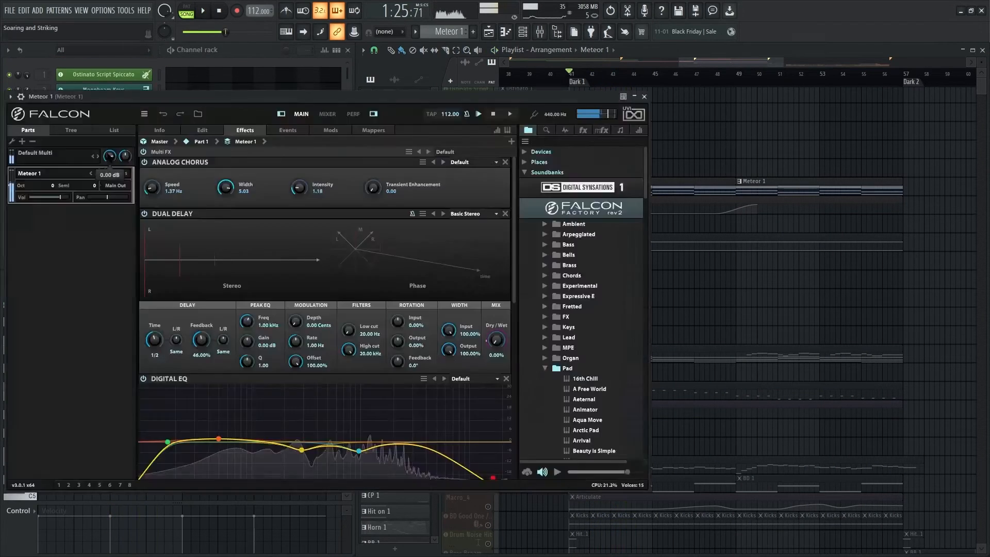
pyautogui.click(159, 130)
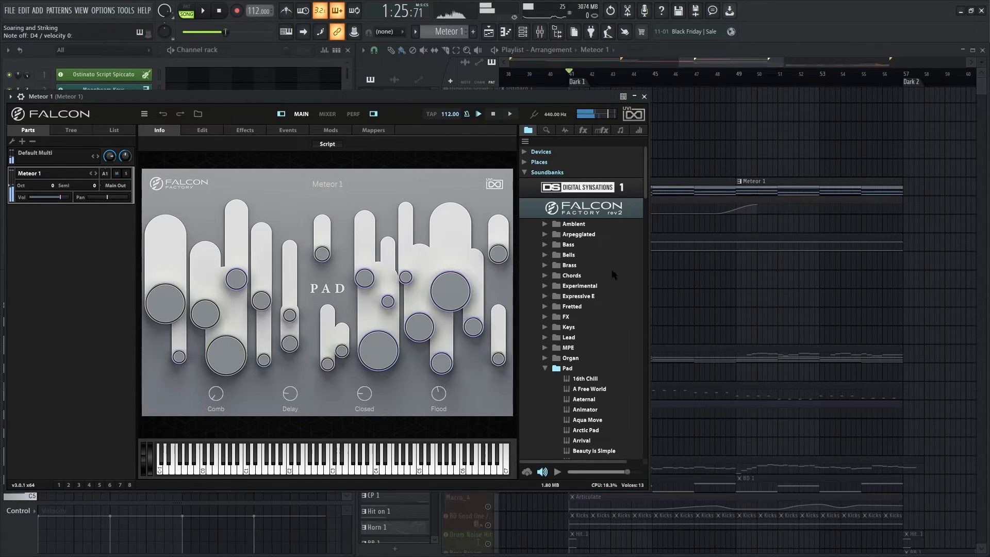
pyautogui.click(644, 96)
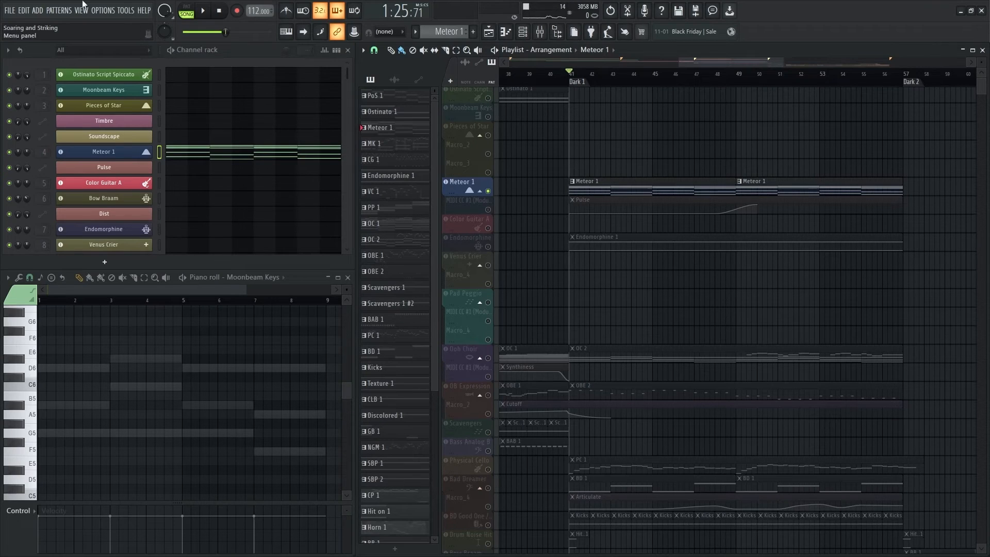
pyautogui.click(108, 152)
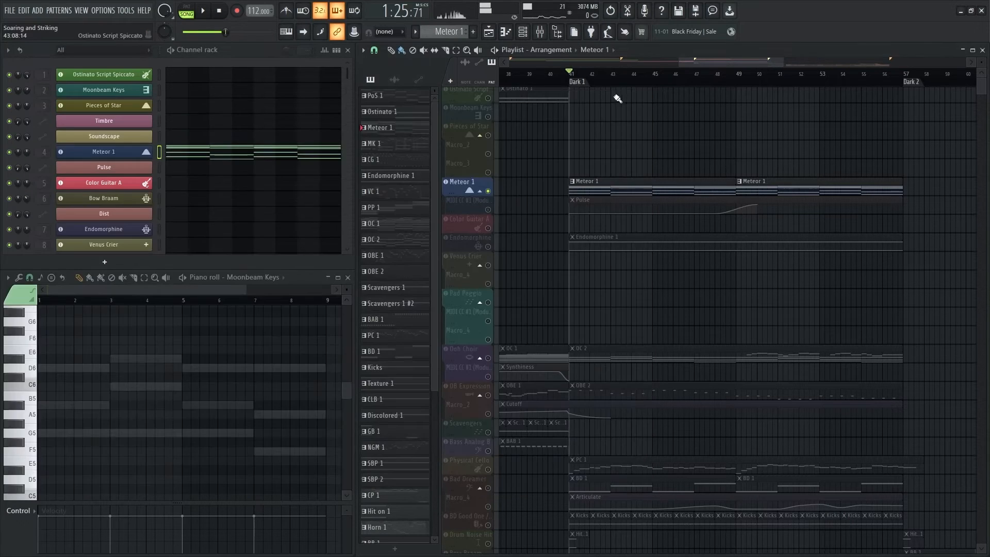
pyautogui.click(644, 97)
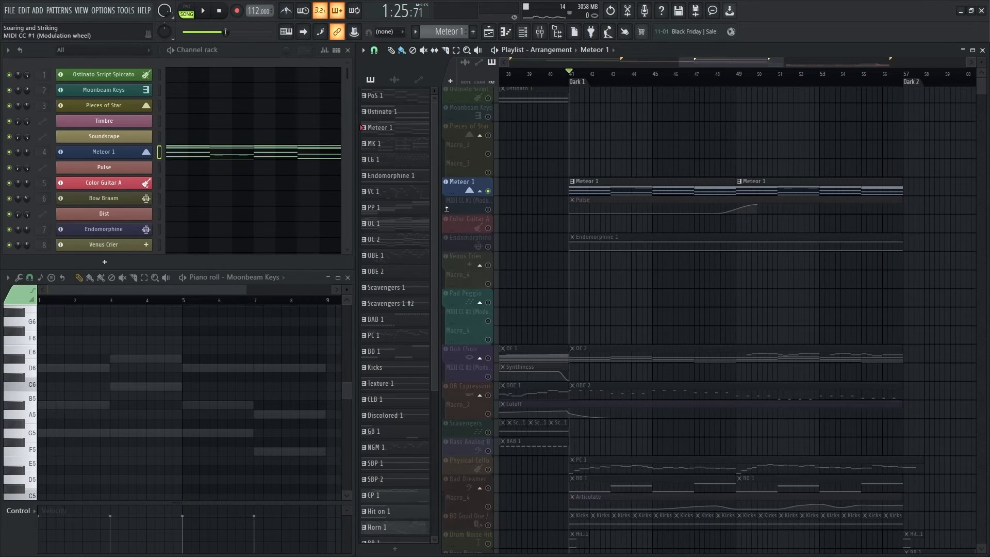
# - Unsolo the Meteor 1 track and place the playhead at the Dark 2 marker on bar 57
pyautogui.rightClick(489, 191)
pyautogui.moveTo(781, 146); pyautogui.dragTo(663, 137)
pyautogui.moveTo(741, 155); pyautogui.dragTo(686, 99)
pyautogui.moveTo(745, 327); pyautogui.dragTo(724, 263)
pyautogui.moveTo(669, 437); pyautogui.dragTo(593, 277)
pyautogui.click(650, 76)
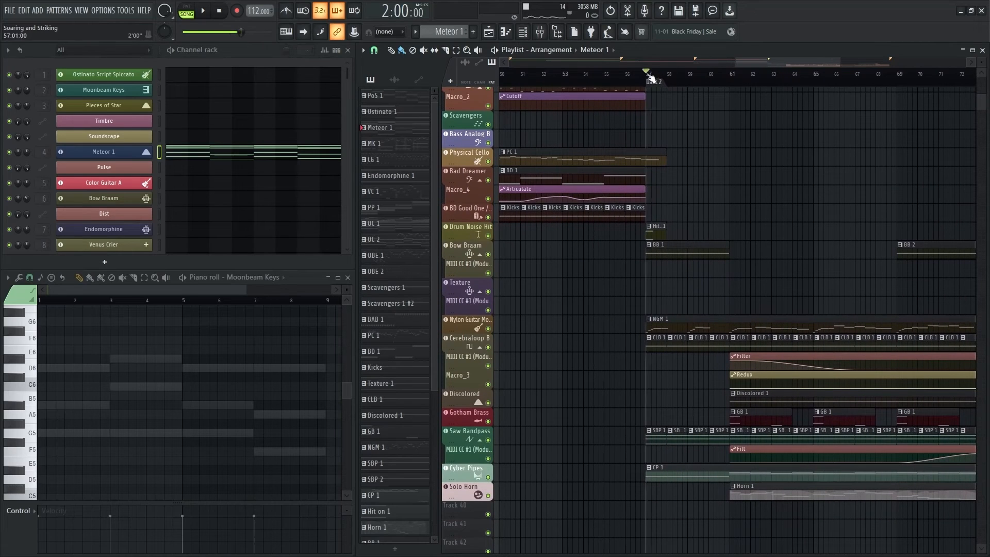
pyautogui.moveTo(799, 246); pyautogui.dragTo(727, 199)
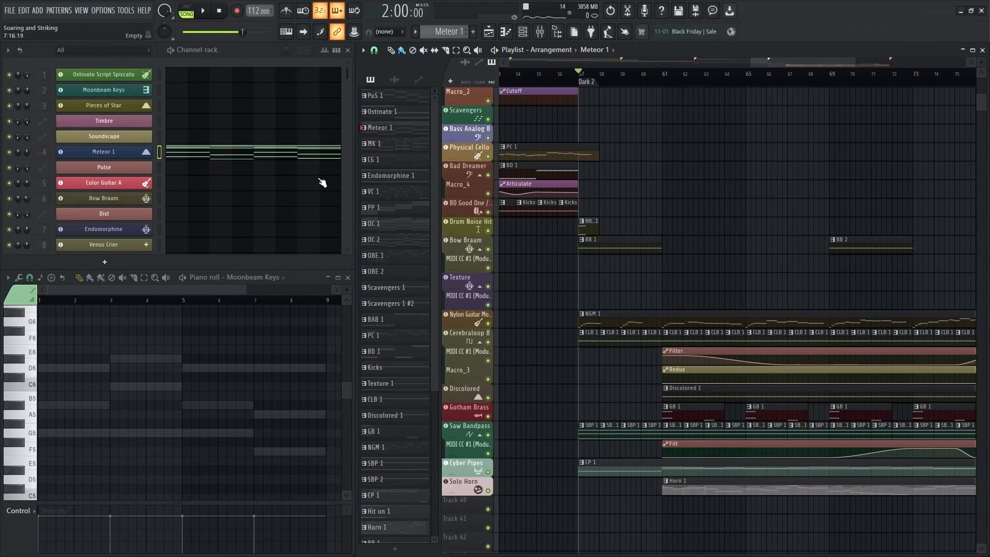
# - Open the Bow Braam instrument, examine its layer tree and the Bow layer's Bowed String oscillator, and close it
pyautogui.scroll(-3, 309, 184)
pyautogui.click(106, 152)
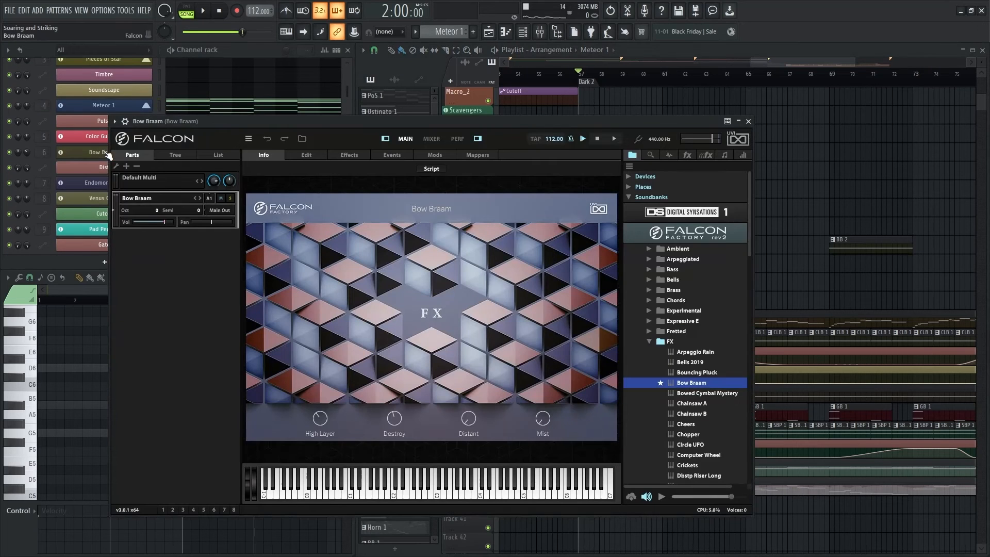
pyautogui.click(176, 157)
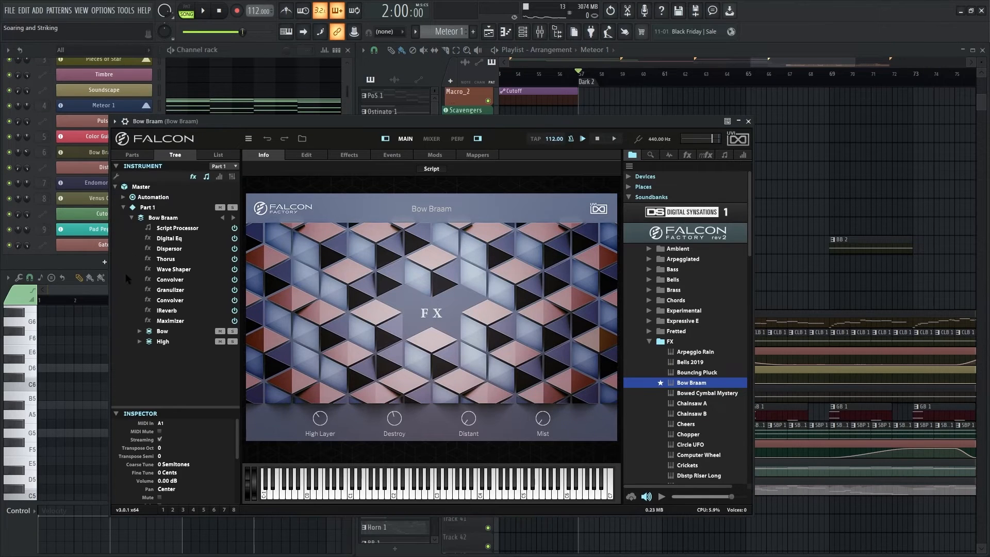
pyautogui.click(304, 156)
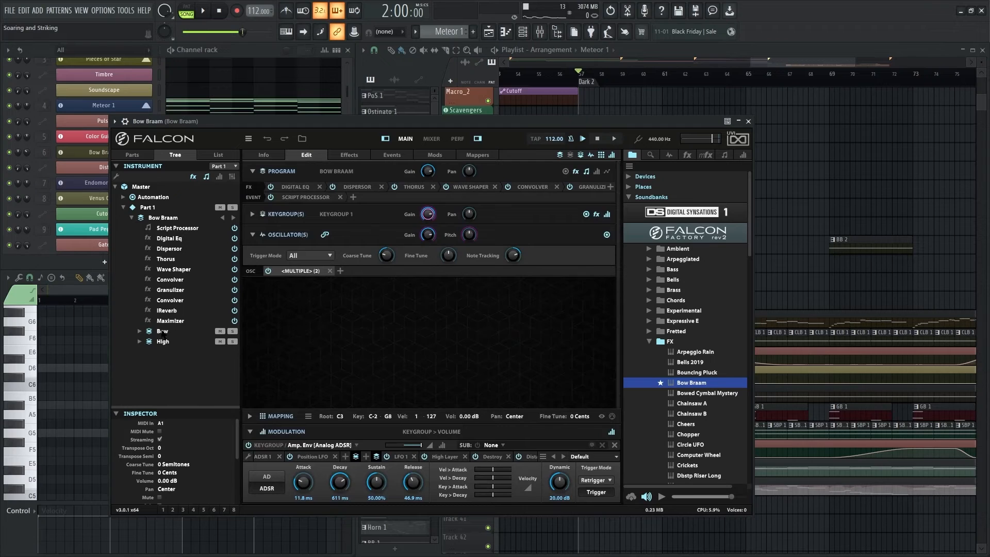
pyautogui.click(161, 333)
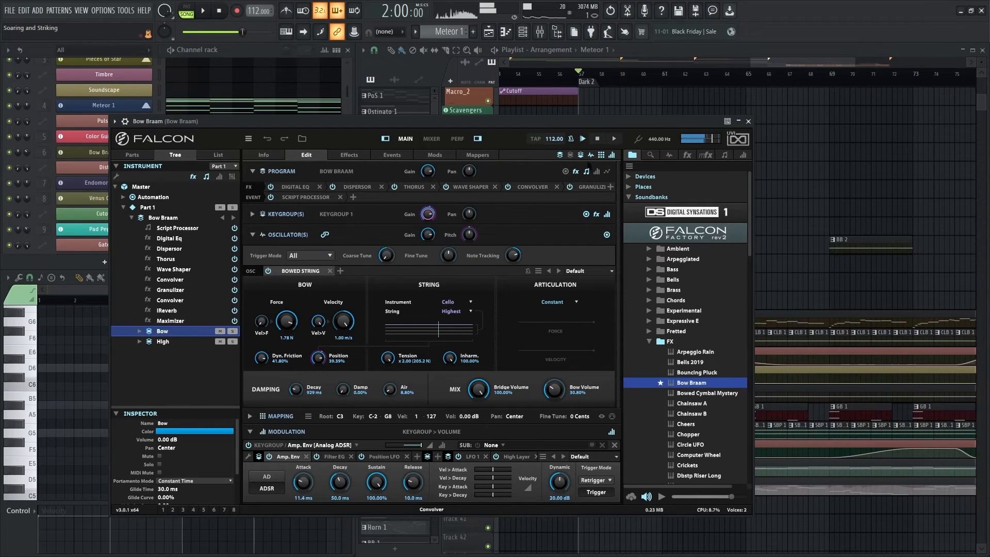
pyautogui.click(749, 122)
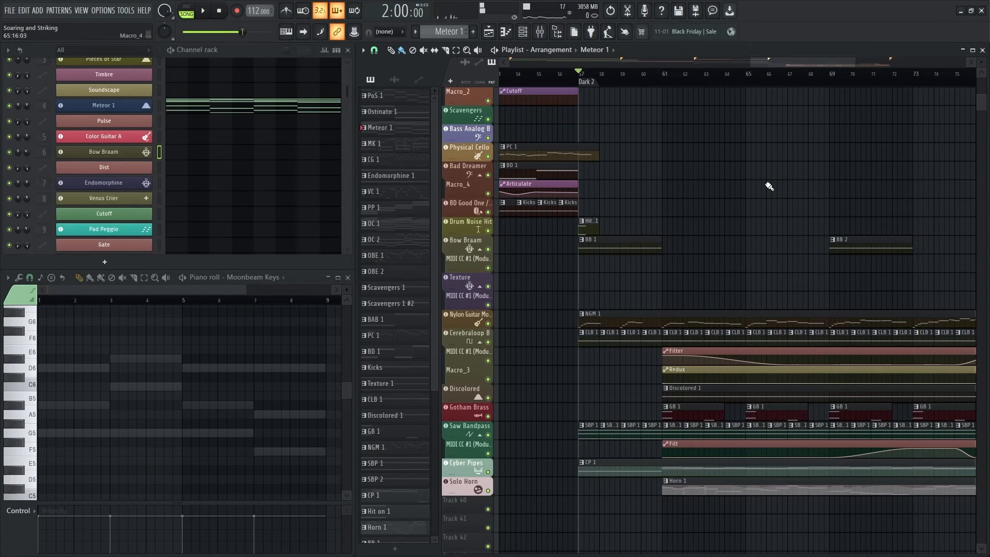
# - Look over the arrangement through to the End marker, play the full Dark 2 section from bar 57 and stop playback
pyautogui.moveTo(798, 191); pyautogui.dragTo(581, 186)
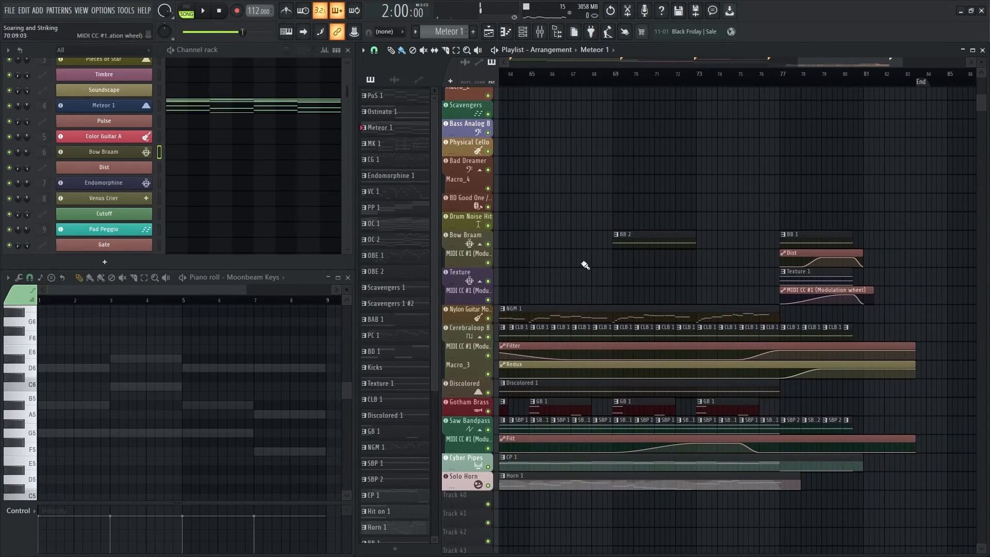
pyautogui.moveTo(604, 261); pyautogui.dragTo(802, 262)
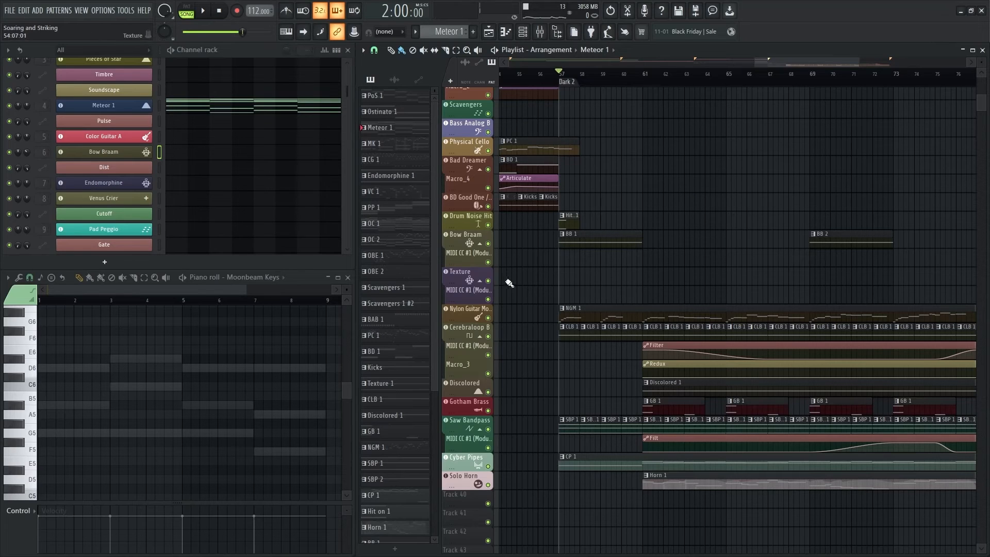
pyautogui.press('space')
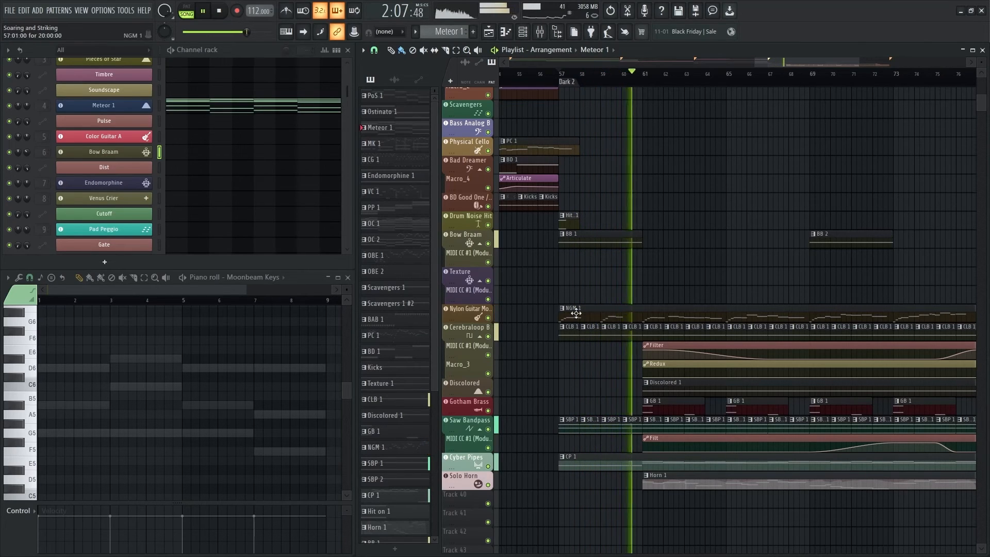
pyautogui.press('space')
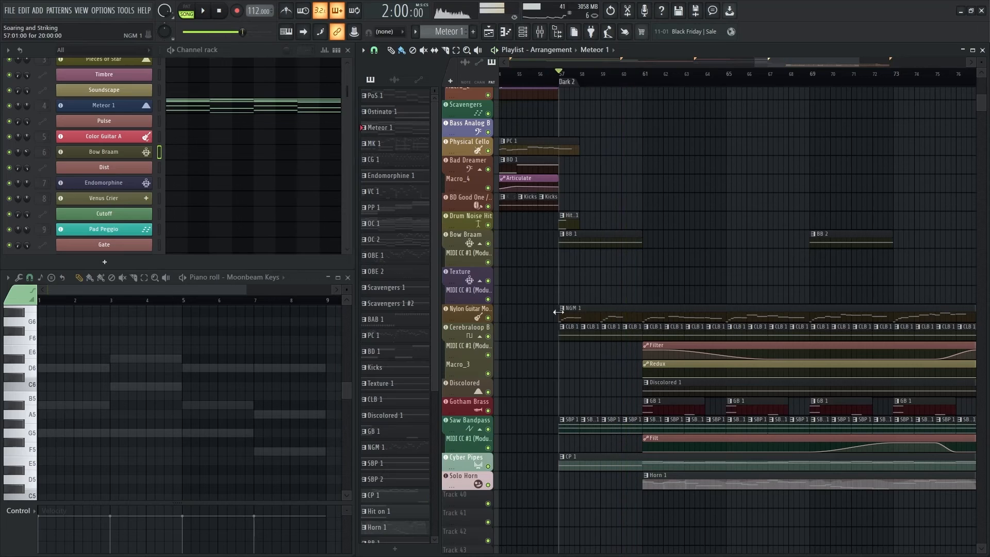
# - Solo the Nylon Guitar Model track, play it from bar 61, select the NGM 1 clip and stop playback
pyautogui.rightClick(490, 318)
pyautogui.click(645, 84)
pyautogui.press('space')
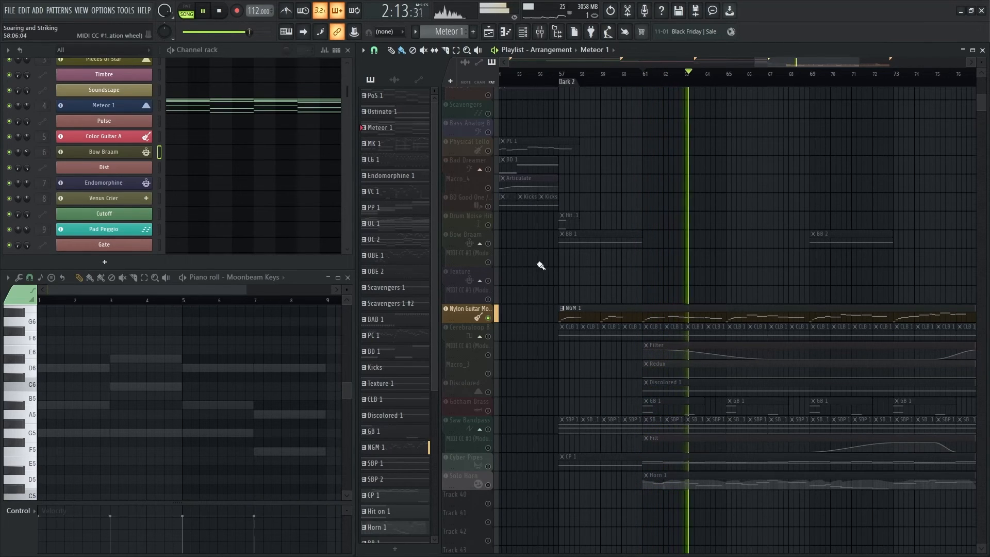
pyautogui.click(680, 304)
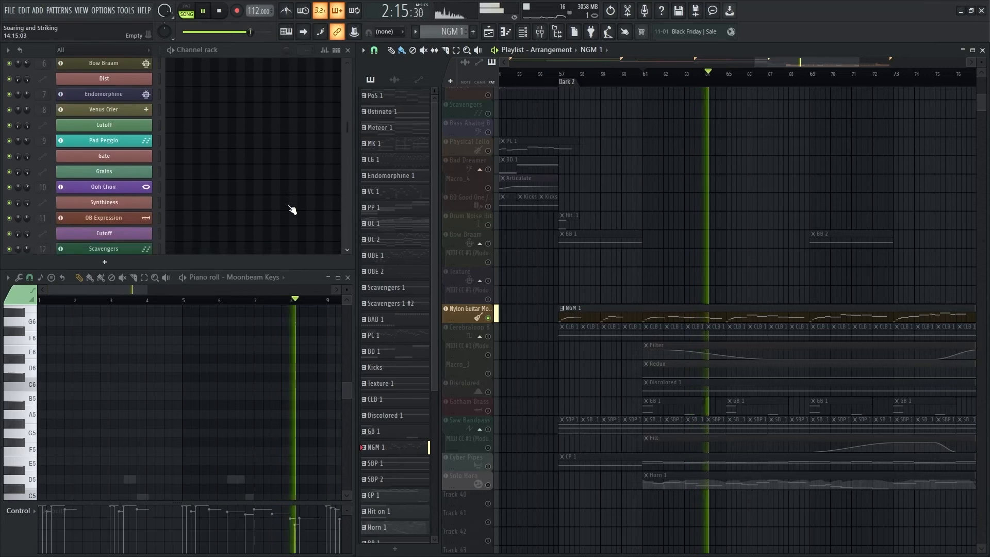
pyautogui.scroll(-3, 292, 210)
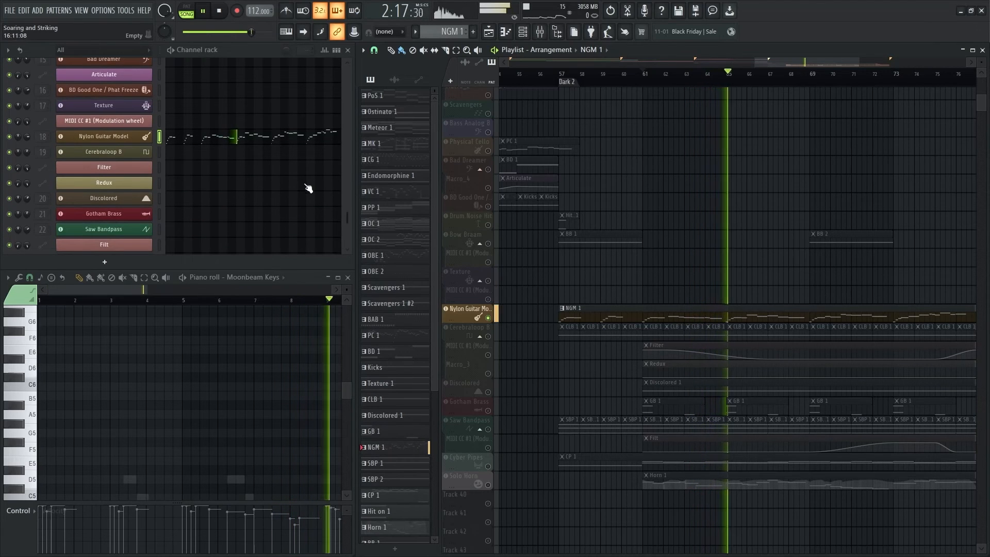
pyautogui.click(226, 13)
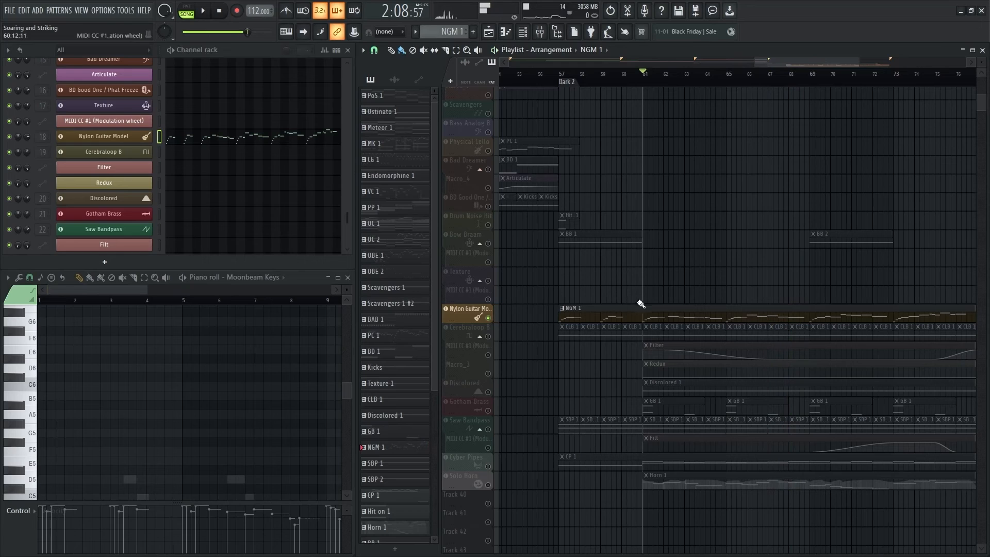
# - Show the Nylon Guitar Model notes in the piano roll, look them over and unsolo its track
pyautogui.click(219, 138)
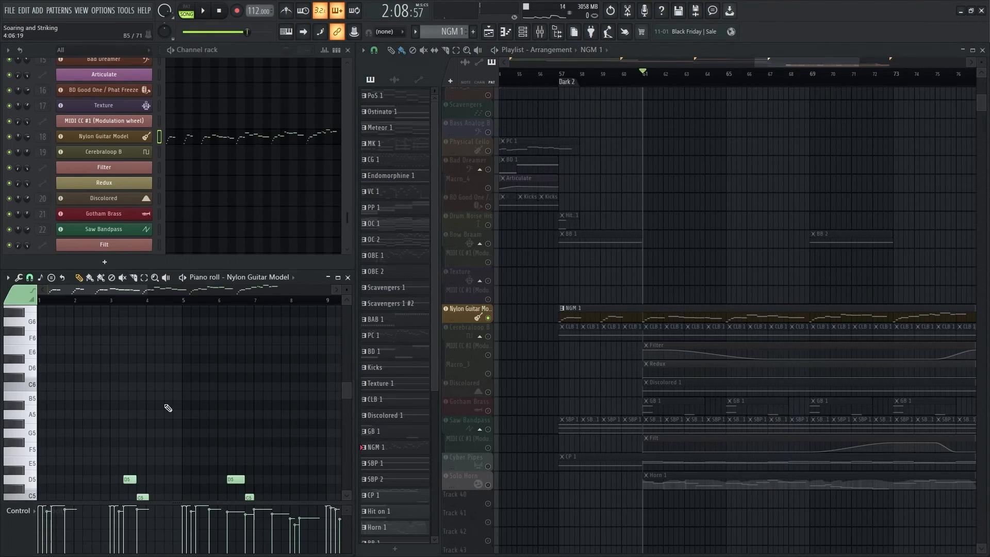
pyautogui.scroll(-6, 165, 367)
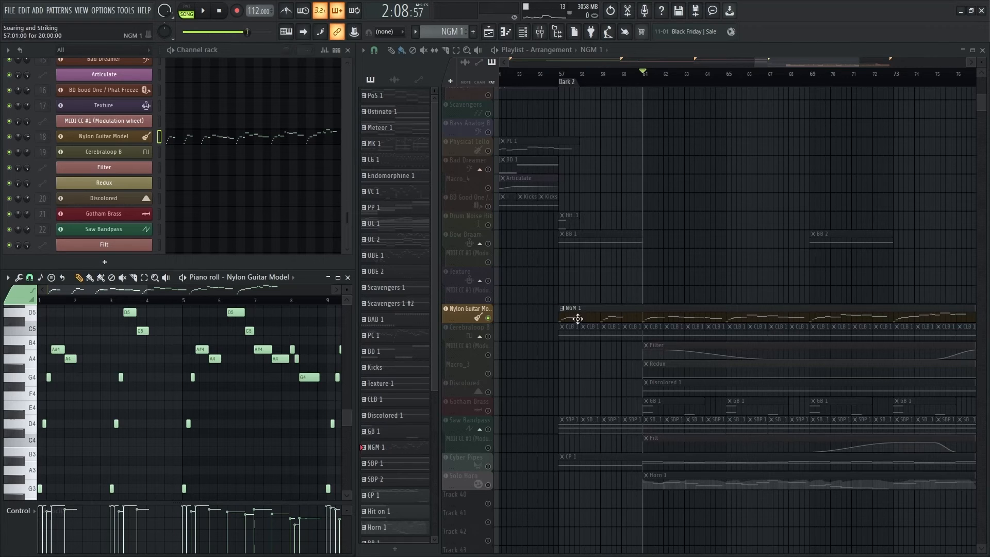
pyautogui.rightClick(489, 319)
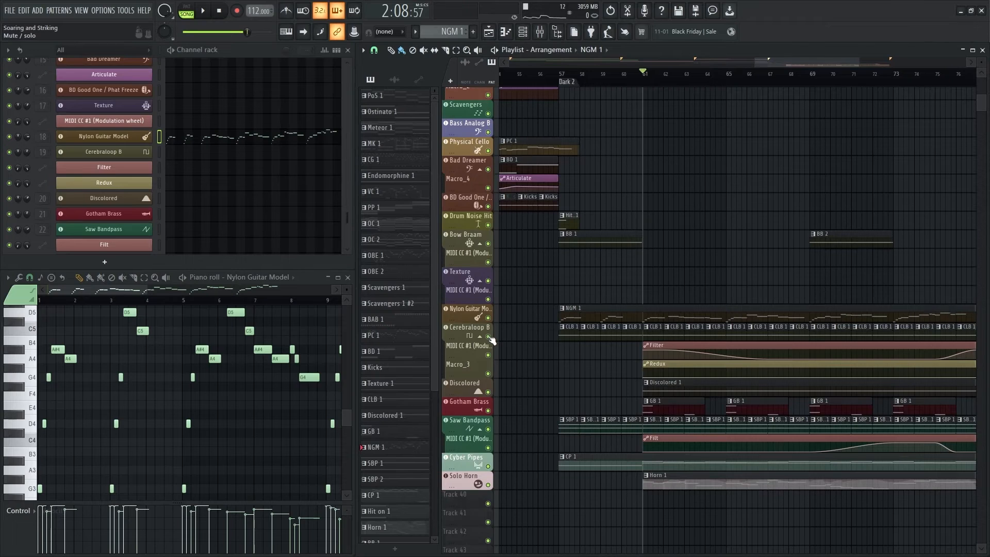
# - Solo the Cerebraloop B track with its Filter and Redux automation, play it from bar 61 and stop playback
pyautogui.rightClick(488, 337)
pyautogui.click(489, 356)
pyautogui.click(488, 373)
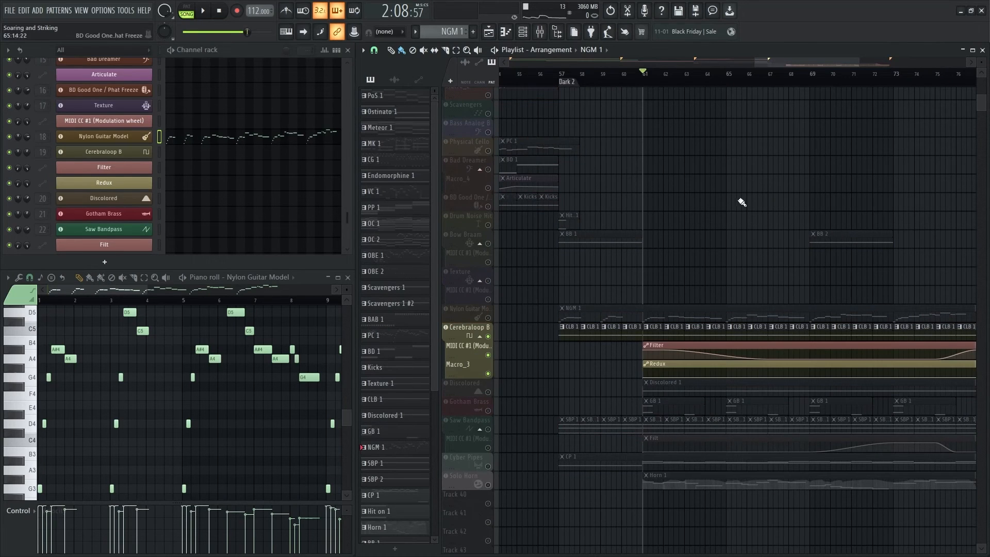
pyautogui.press('space')
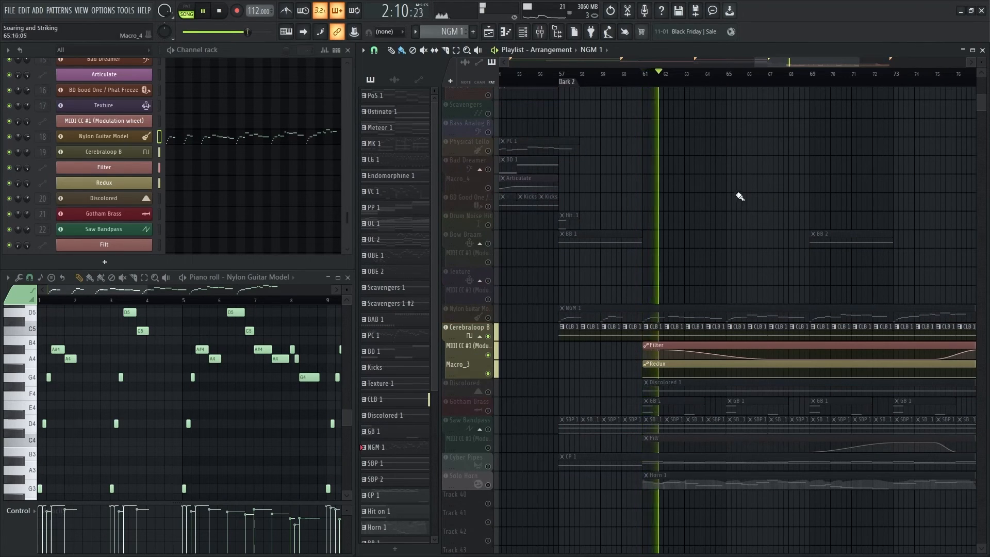
pyautogui.moveTo(739, 196); pyautogui.dragTo(639, 184)
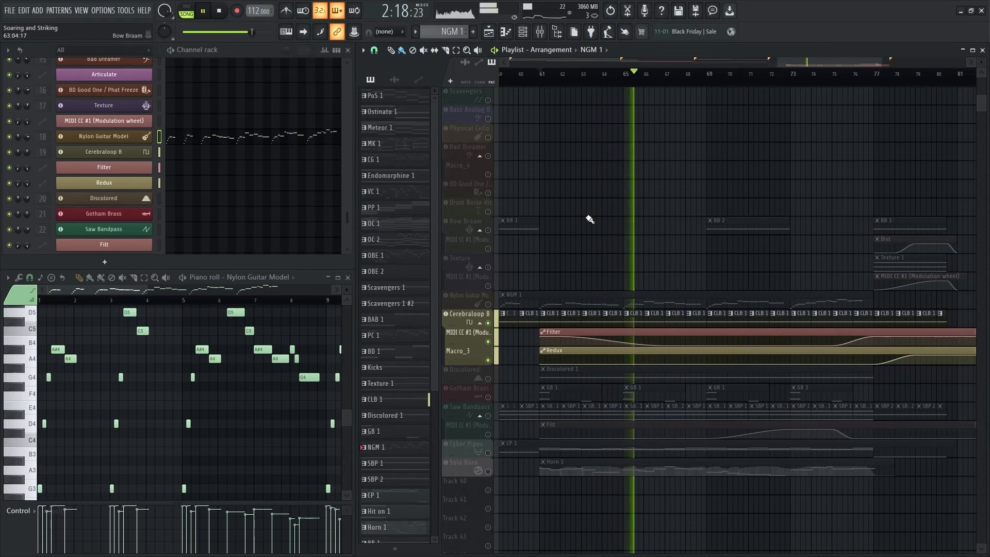
pyautogui.click(225, 15)
pyautogui.moveTo(624, 263); pyautogui.dragTo(712, 253)
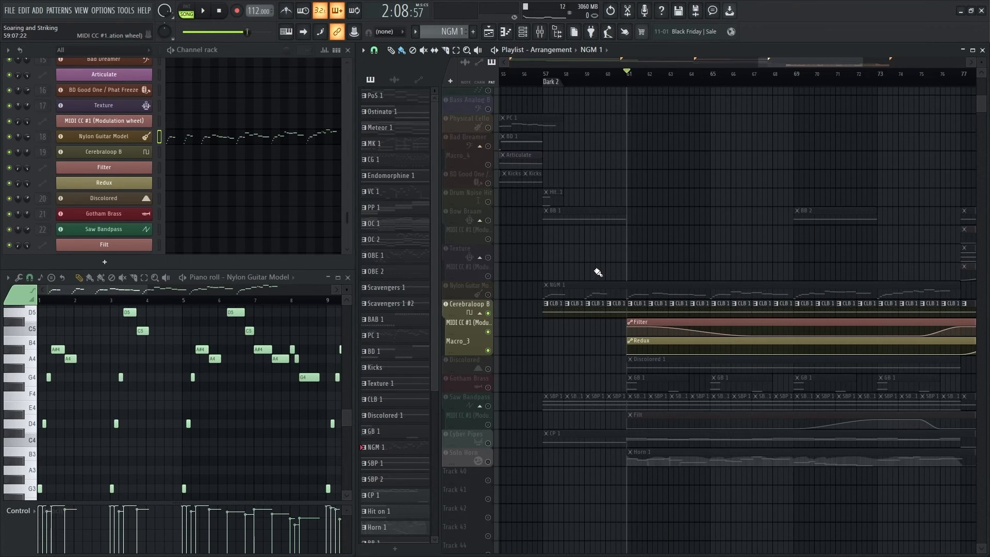
# - Solo only the Gotham Brass track, play it twice from bar 61 and stop playback
pyautogui.click(488, 387)
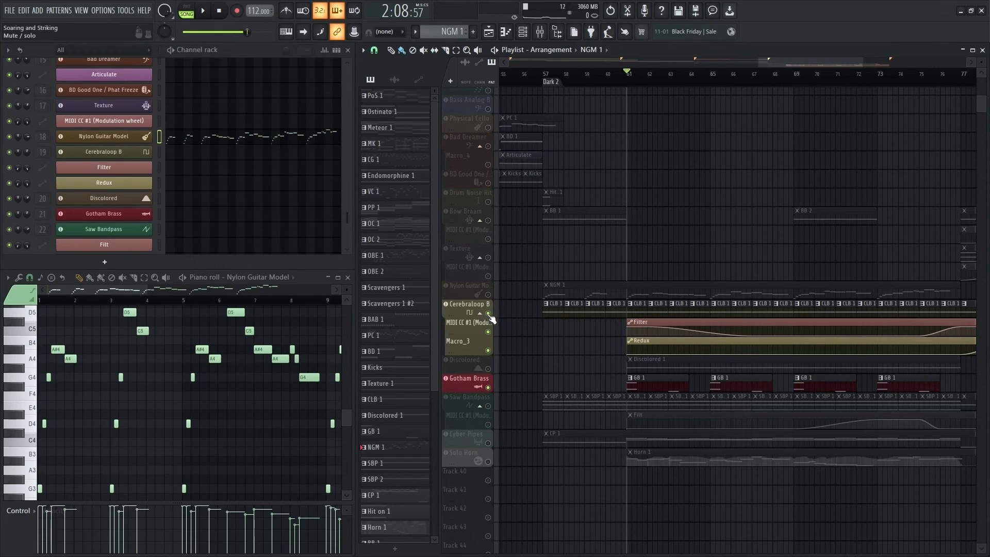
pyautogui.keyDown('ctrl'); pyautogui.click(488, 388); pyautogui.keyUp('ctrl')
pyautogui.press('space')
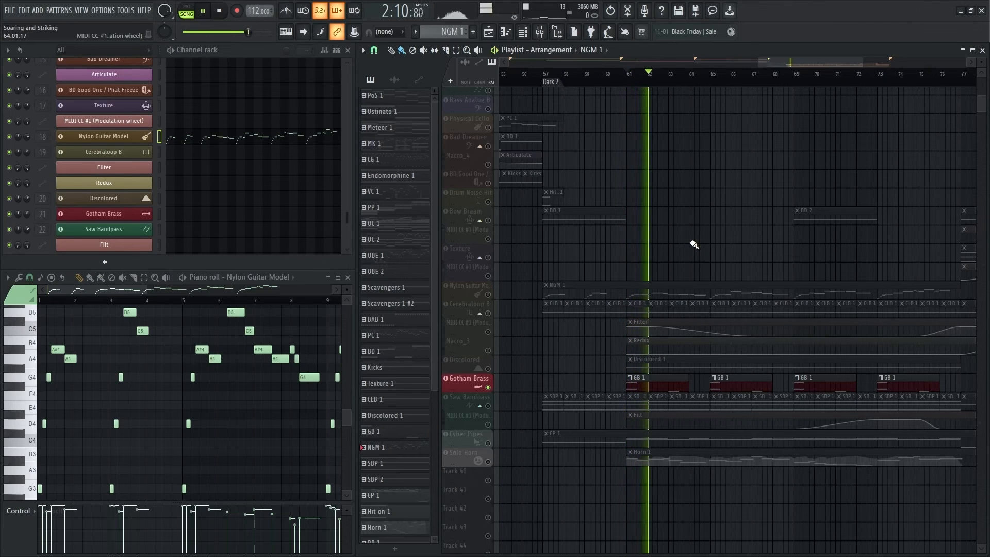
pyautogui.press('space')
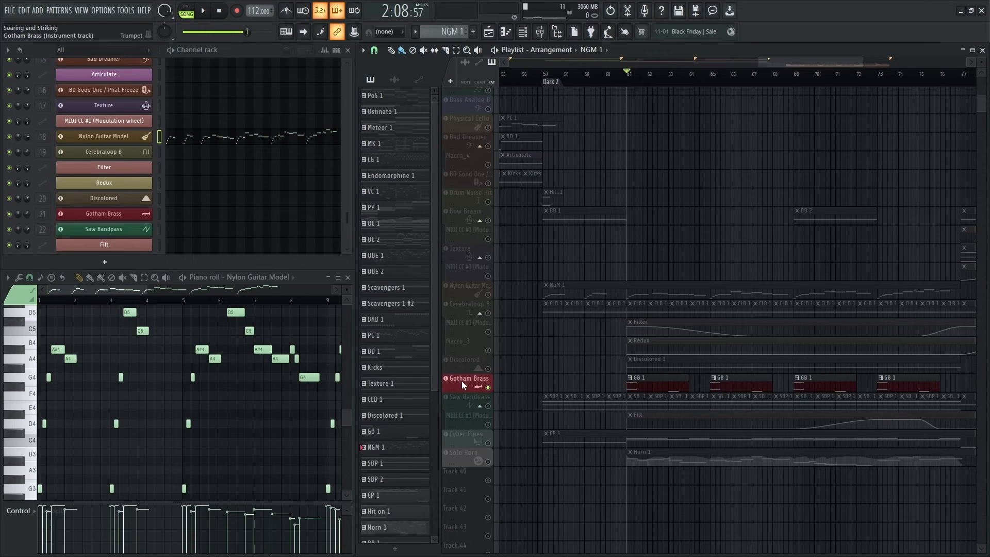
pyautogui.press('space')
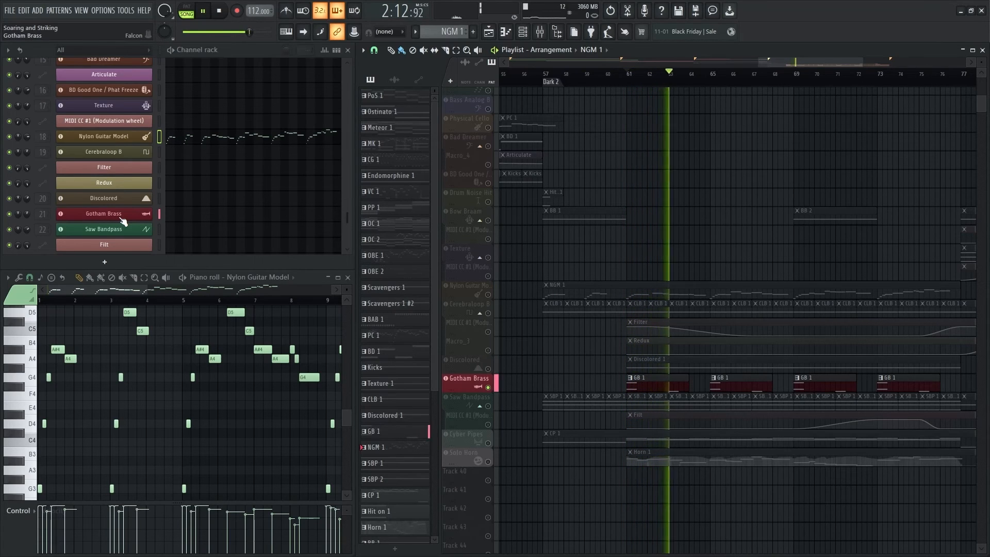
pyautogui.press('space')
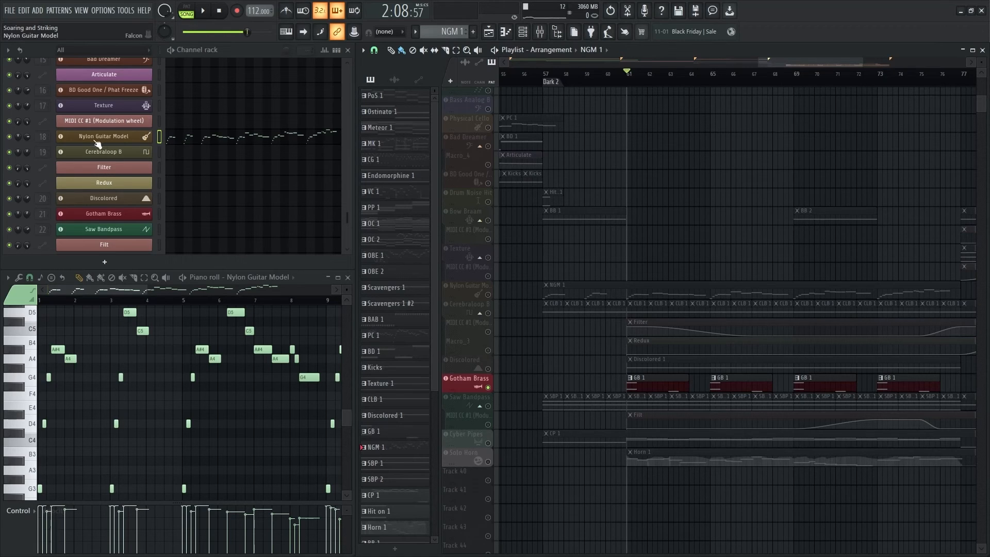
# - Select the GB 1 clip, open the Gotham Brass instrument, examine its Wavetable oscillator on the Edit page and close it
pyautogui.click(656, 387)
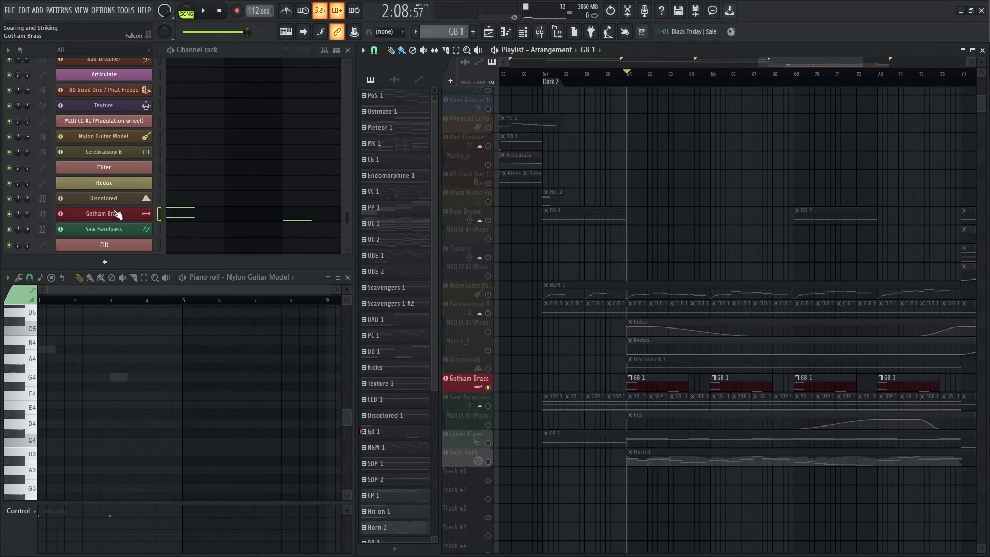
pyautogui.click(119, 214)
pyautogui.click(229, 158)
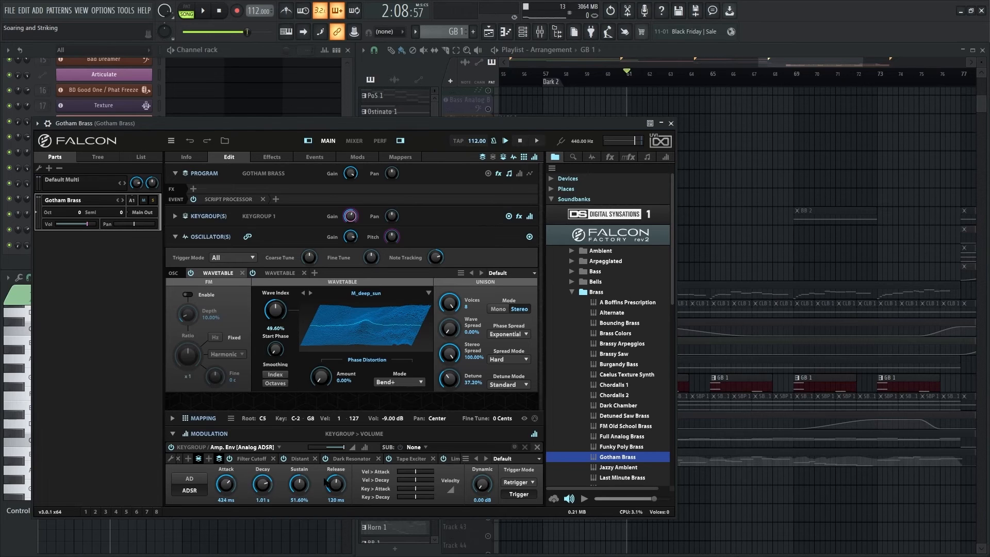
pyautogui.click(671, 124)
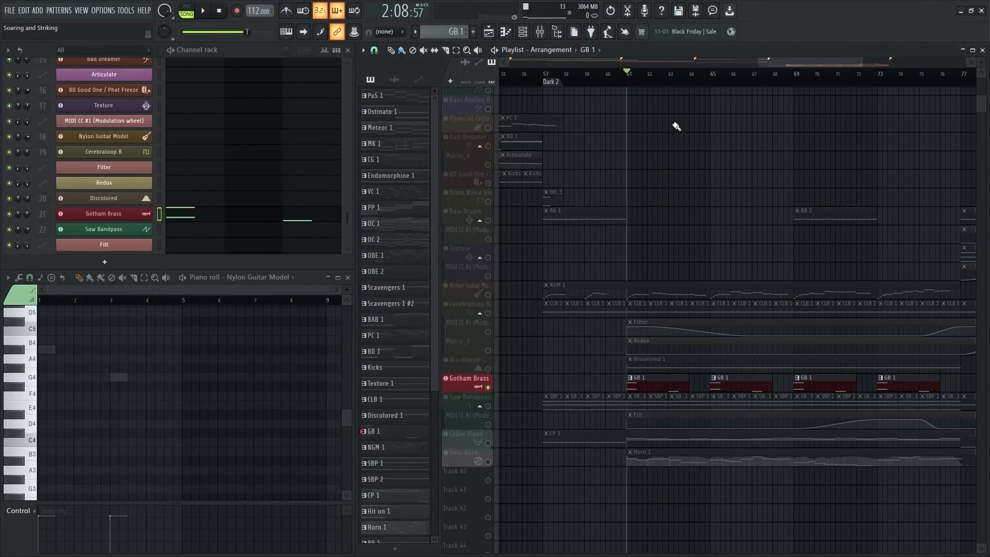
# - Unsolo Gotham Brass, play the full arrangement from bar 61, stop it and look over the tracks up to bar 81
pyautogui.rightClick(489, 388)
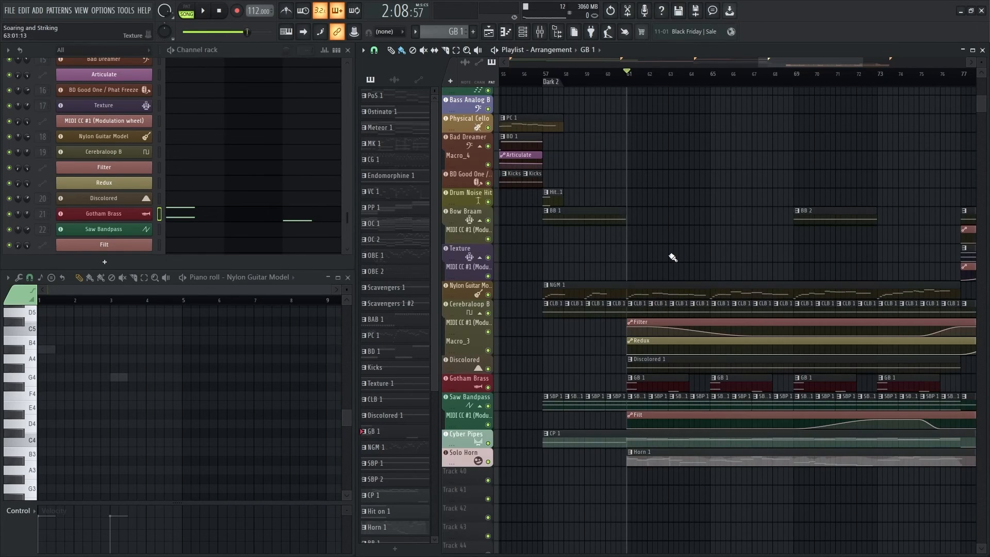
pyautogui.press('space')
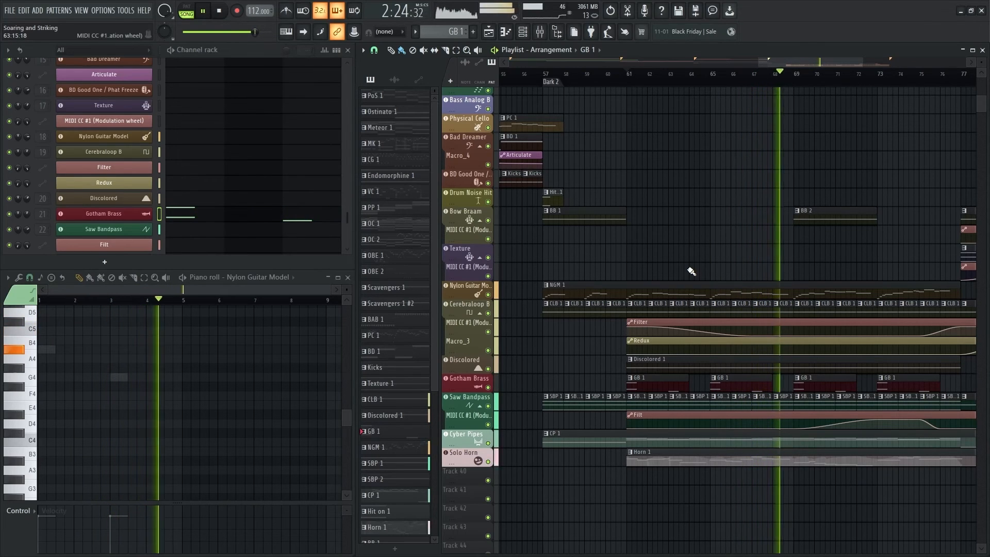
pyautogui.press('space')
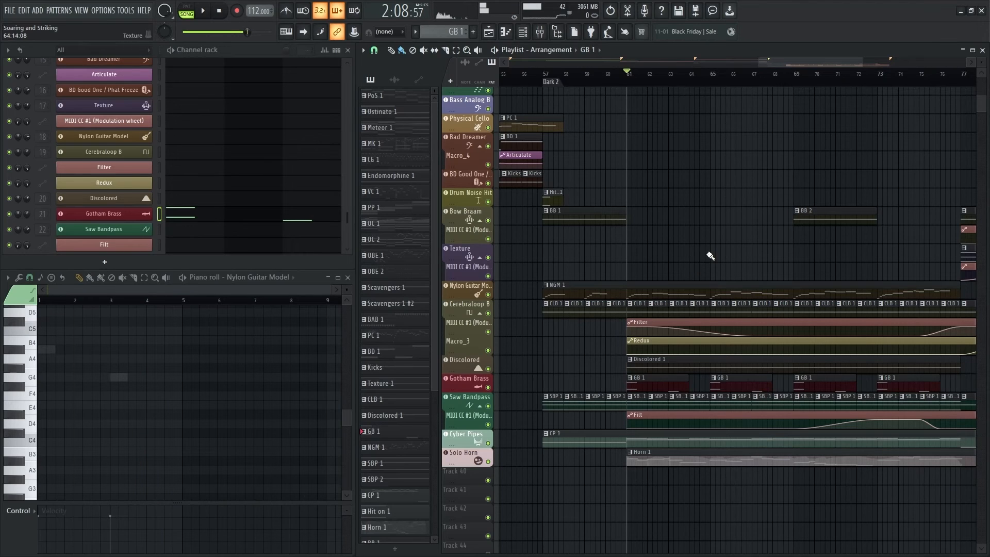
pyautogui.moveTo(703, 244); pyautogui.dragTo(672, 224)
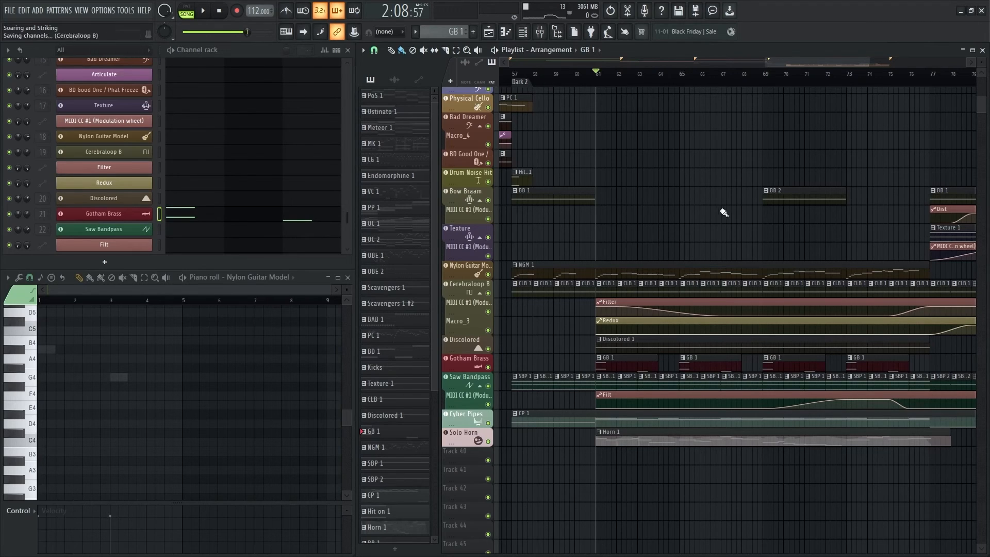
pyautogui.moveTo(796, 239)
pyautogui.mouseDown()
pyautogui.moveTo(688, 231)
pyautogui.moveTo(718, 221)
pyautogui.mouseUp()
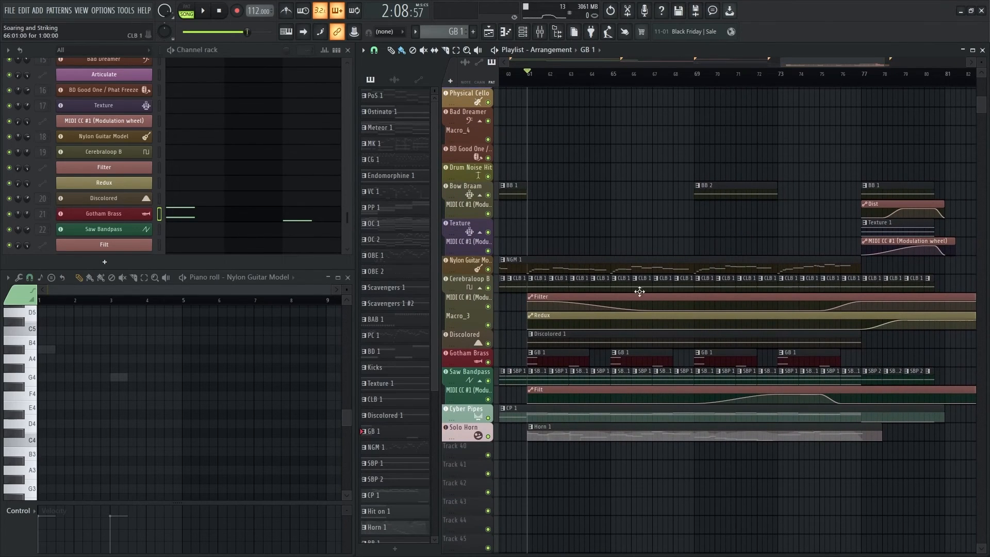
pyautogui.moveTo(620, 239); pyautogui.dragTo(632, 252)
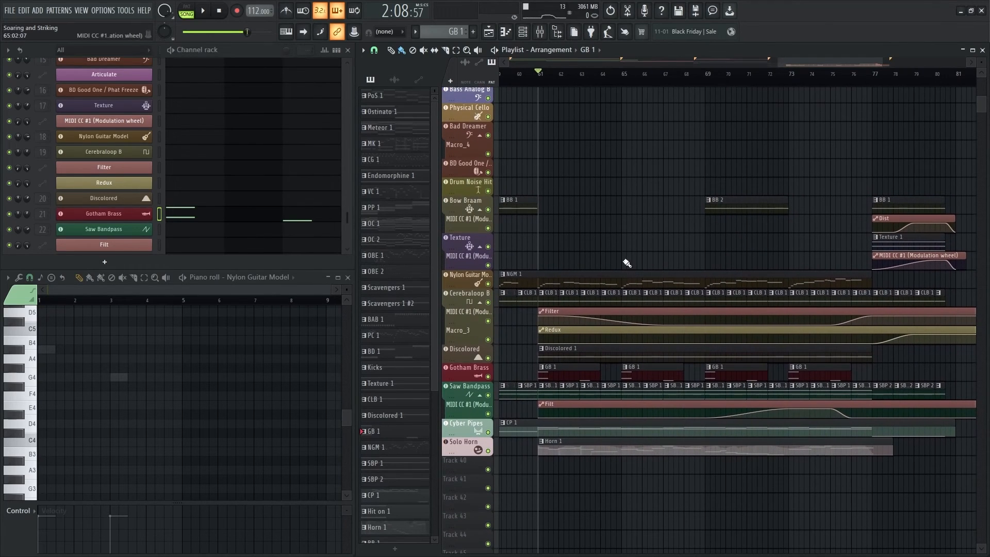
# - Solo Gotham Brass together with Solo Horn, play both from bar 61, stop playback and unsolo them
pyautogui.rightClick(488, 379)
pyautogui.click(488, 451)
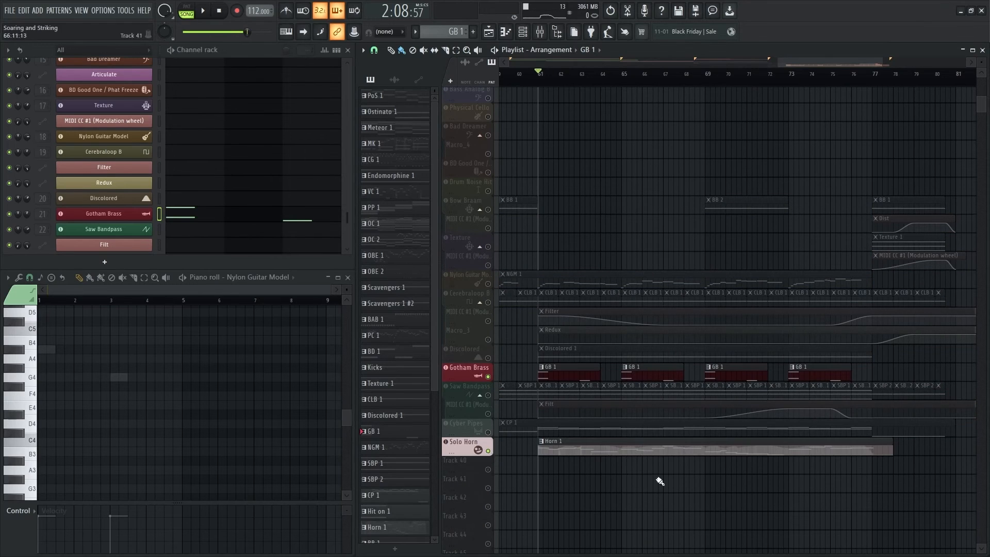
pyautogui.press('space')
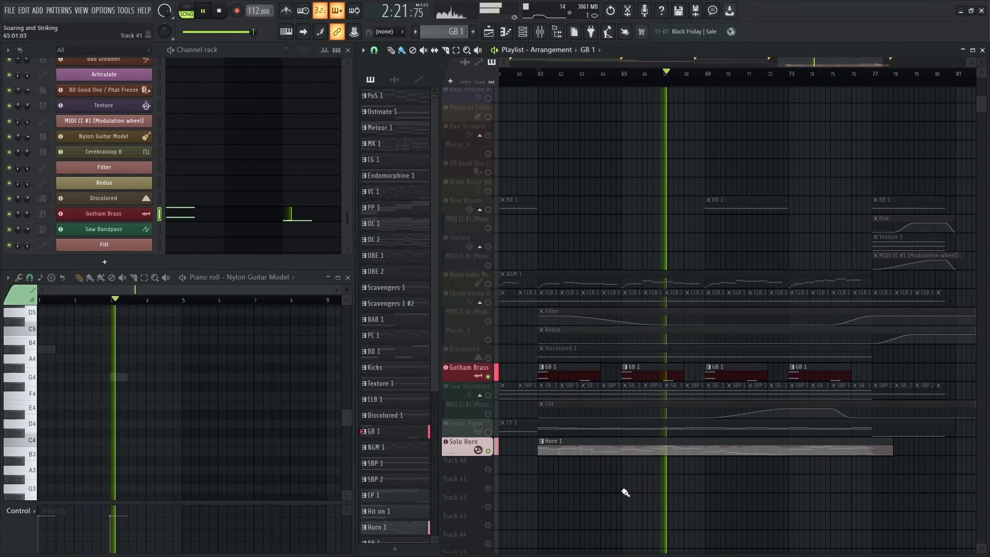
pyautogui.press('space')
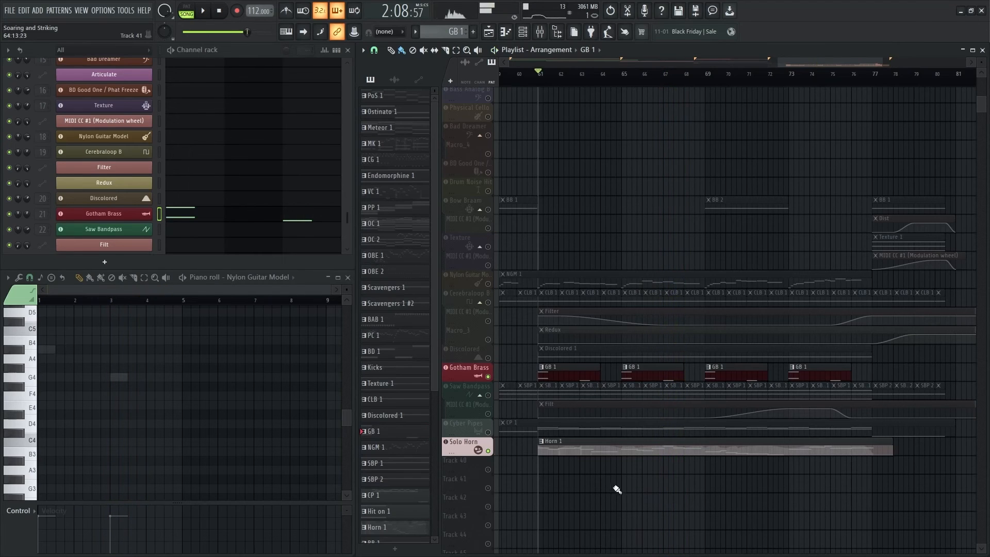
pyautogui.rightClick(488, 376)
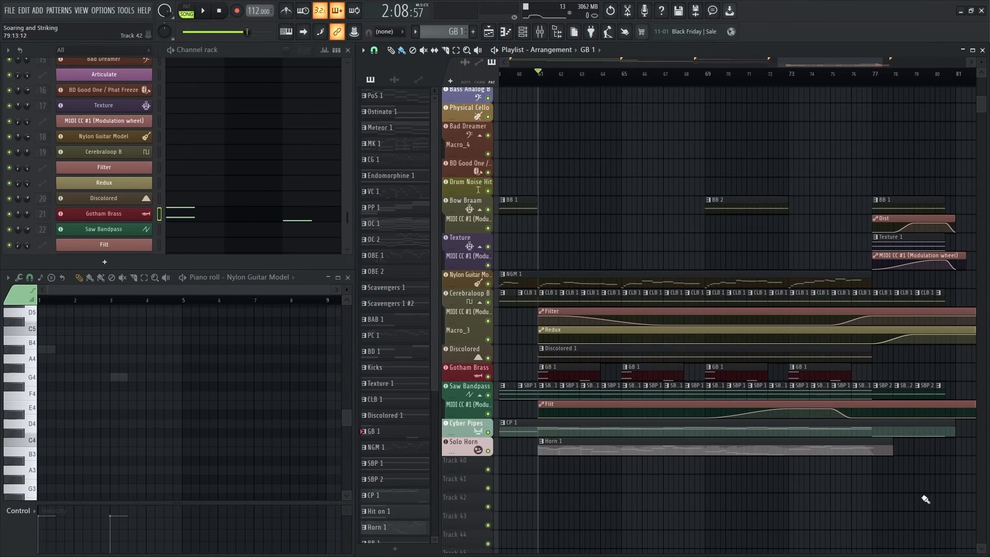
# - Play the CP 1 pattern on its own and examine the Cyber Pipes effects chain from the Biquad Filter to Opal
pyautogui.moveTo(856, 492); pyautogui.dragTo(906, 451)
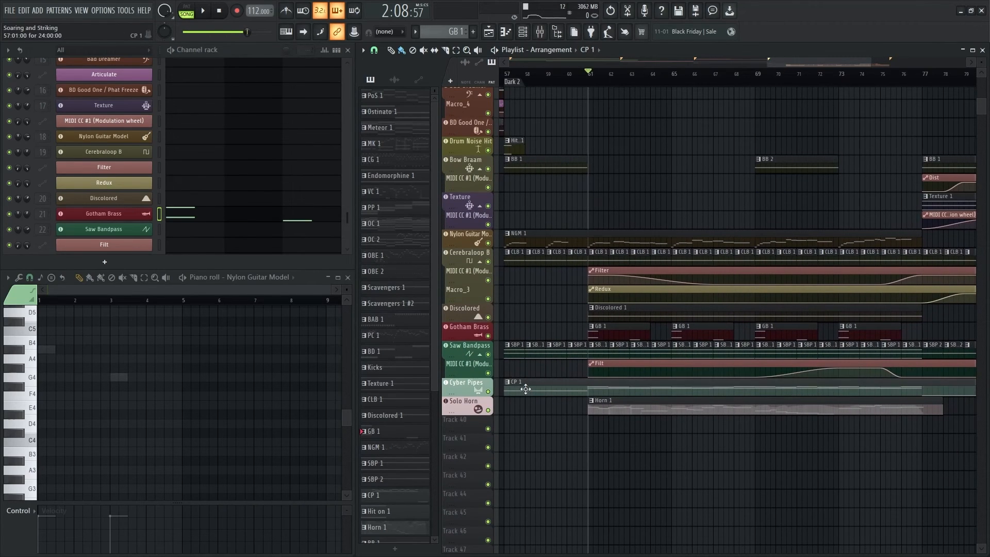
pyautogui.click(526, 389)
pyautogui.scroll(-3, 283, 137)
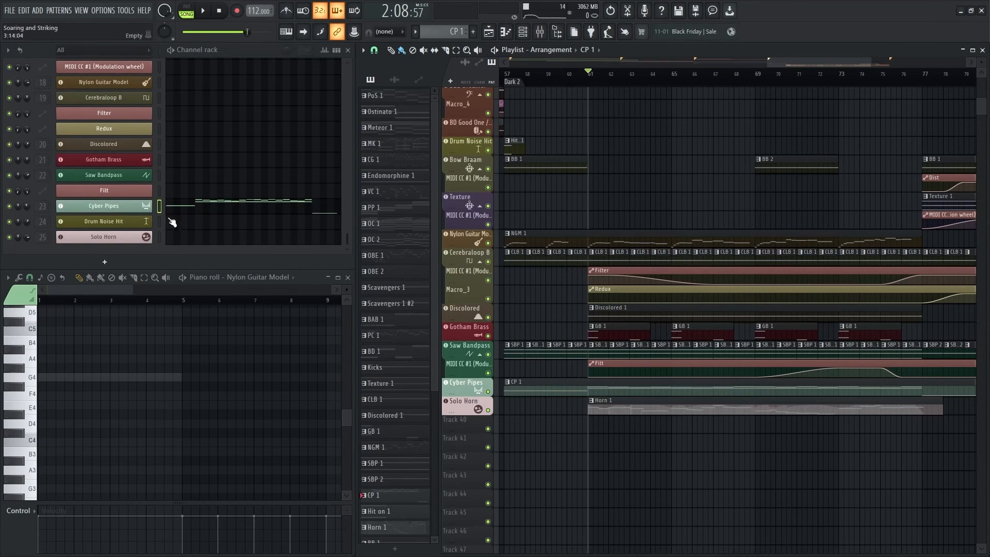
pyautogui.press('l')
pyautogui.press('space')
pyautogui.click(107, 210)
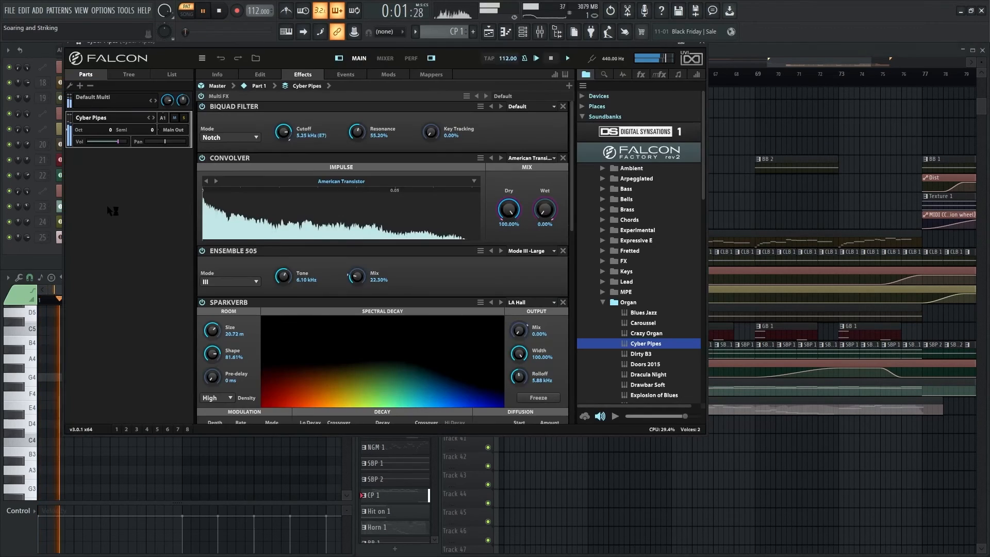
pyautogui.scroll(-5, 571, 243)
pyautogui.scroll(-4, 570, 243)
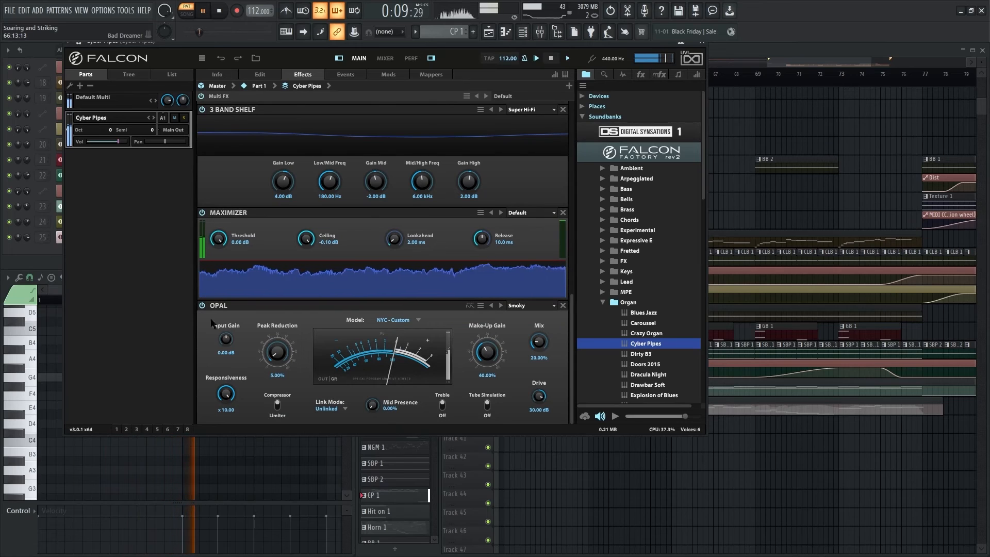
# - Compare the Cyber Pipes sound with the Opal effect bypassed and re-enabled, then stop pattern playback
pyautogui.click(202, 306)
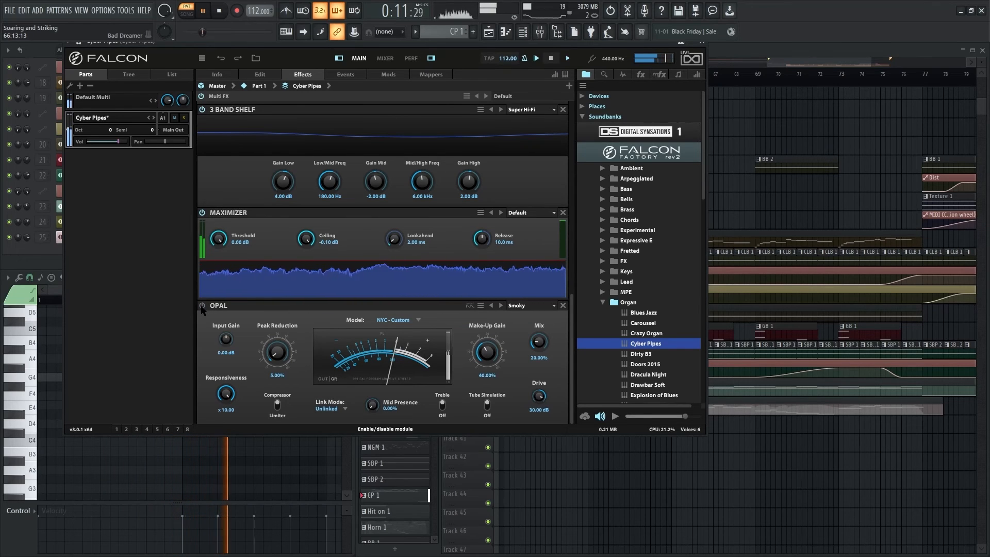
pyautogui.click(202, 306)
pyautogui.press('space')
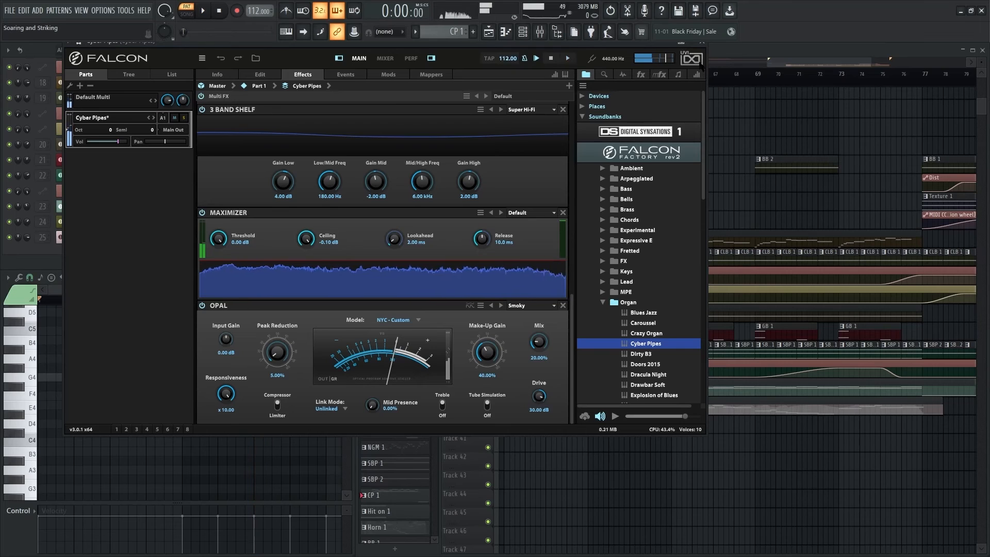
# - Play the full song from bar 61 while toggling the Opal effect on Cyber Pipes, then stop playback
pyautogui.click(772, 51)
pyautogui.click(589, 73)
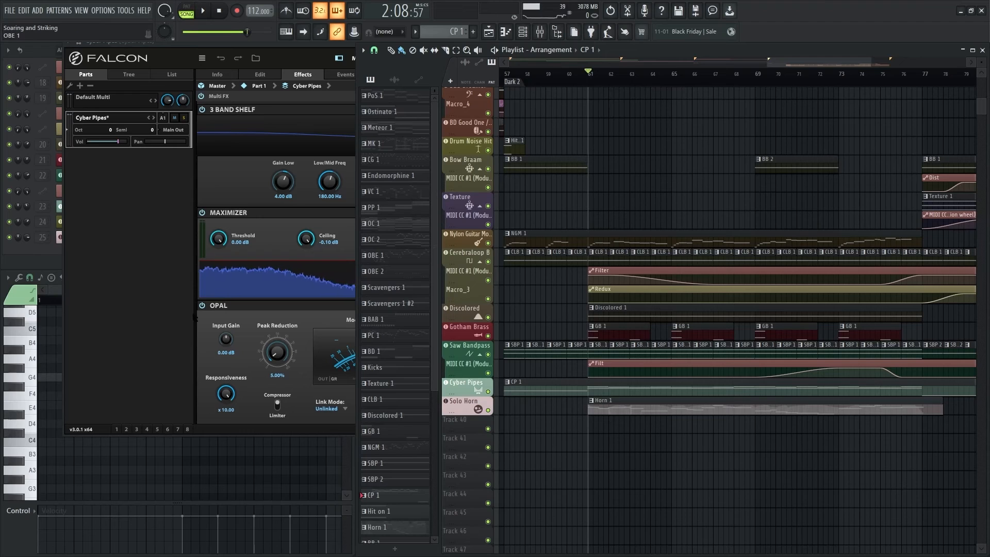
pyautogui.press('space')
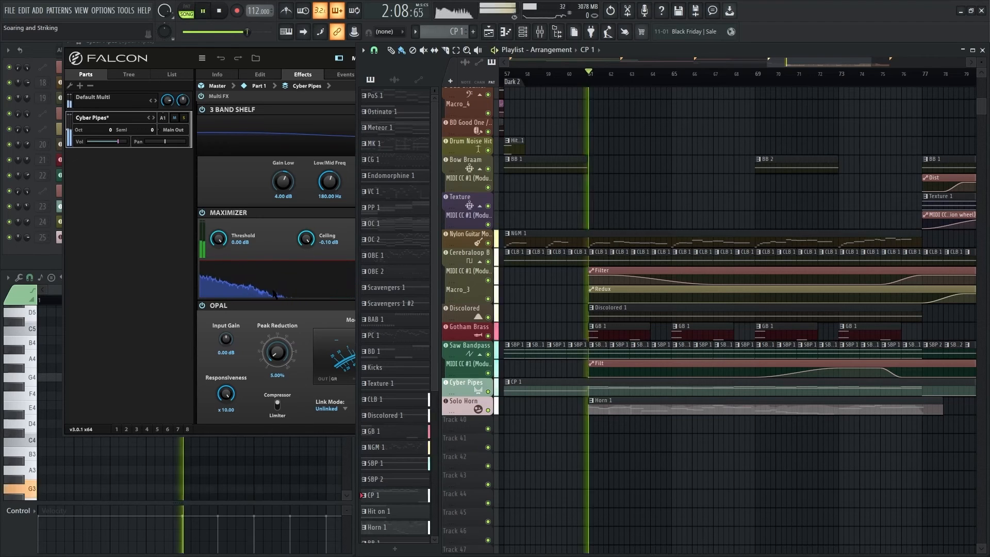
pyautogui.click(202, 306)
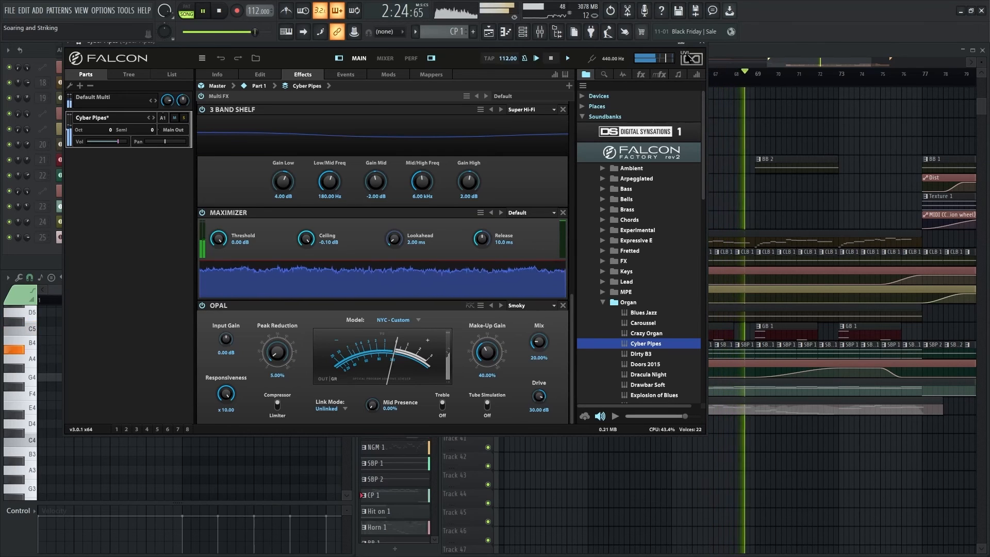
pyautogui.press('space')
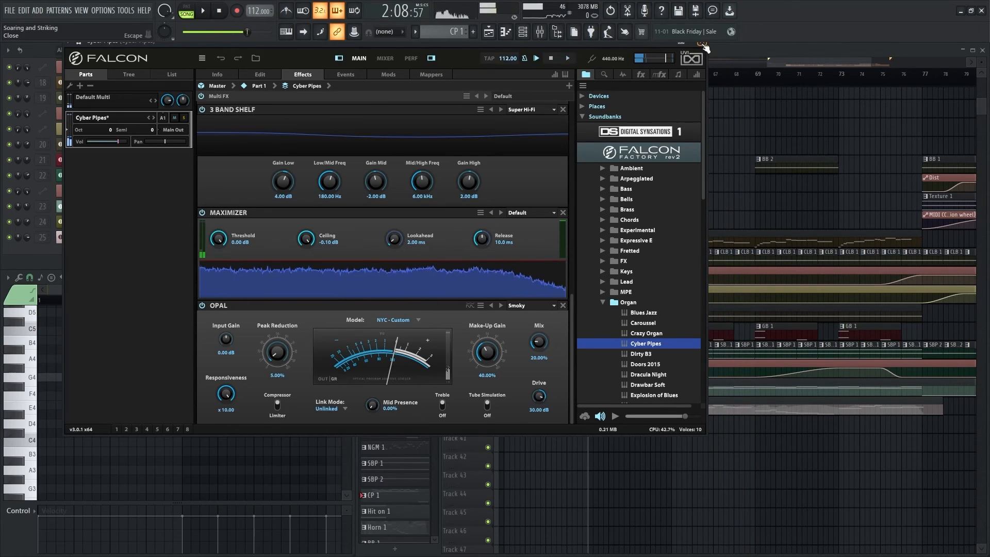
# - Close the Cyber Pipes instrument, play the full song from bar 73 through the ending, then stop playback
pyautogui.click(702, 44)
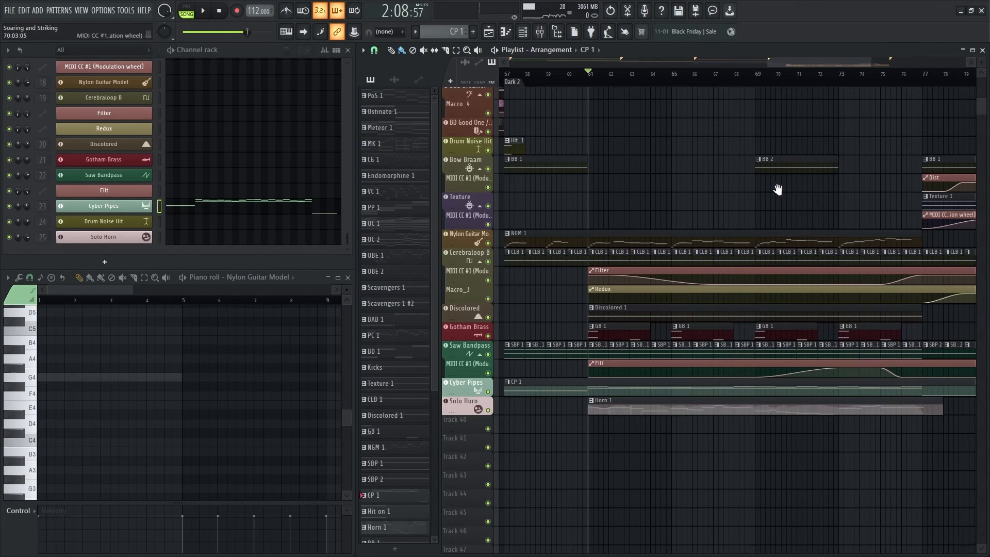
pyautogui.hscroll(3, 773, 189)
pyautogui.scroll(1, 743, 212)
pyautogui.moveTo(726, 190); pyautogui.dragTo(756, 182)
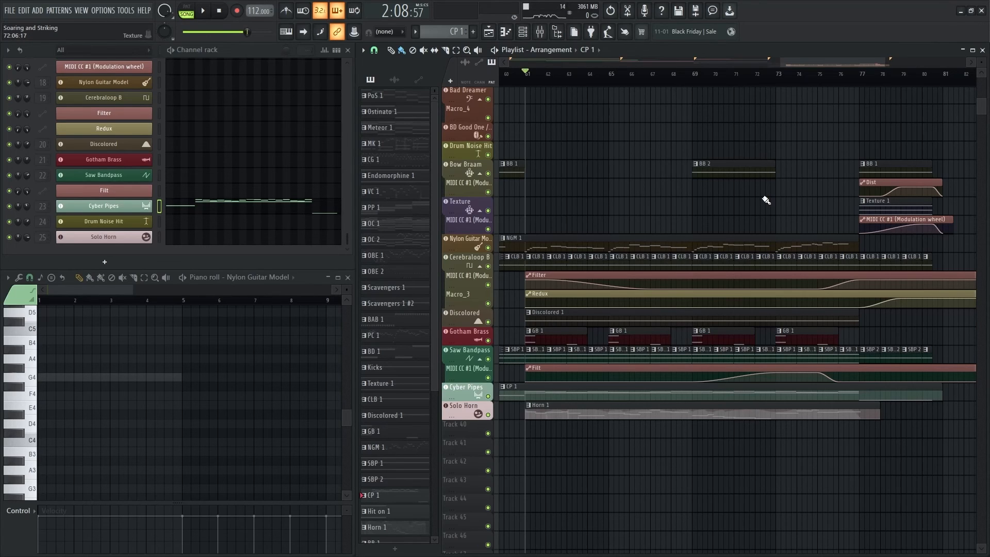
pyautogui.hscroll(3, 784, 205)
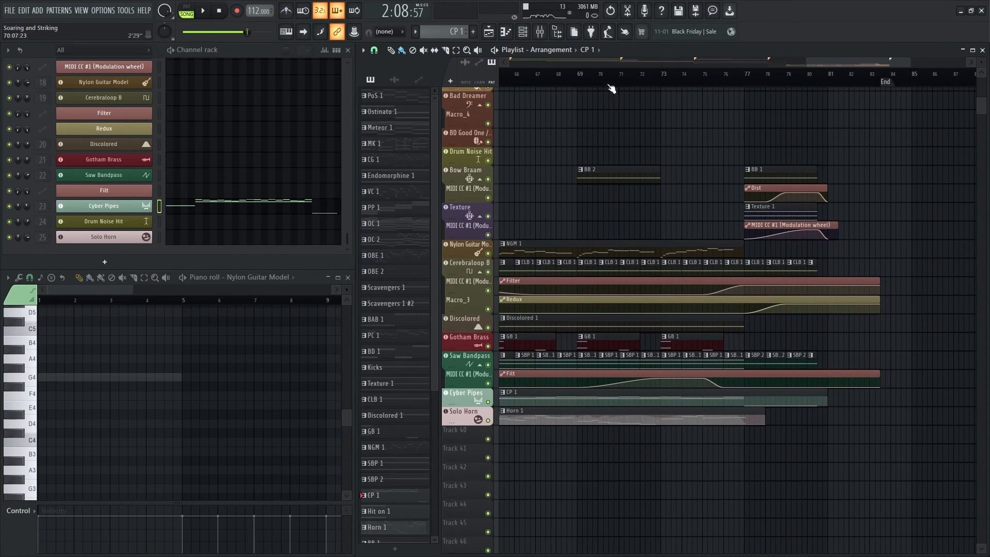
pyautogui.click(664, 77)
pyautogui.press('space')
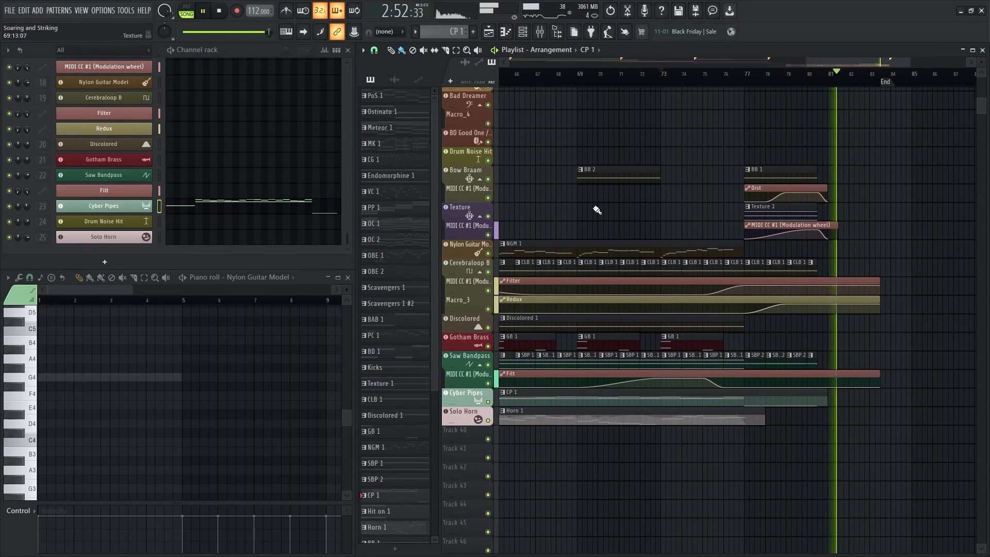
pyautogui.press('space')
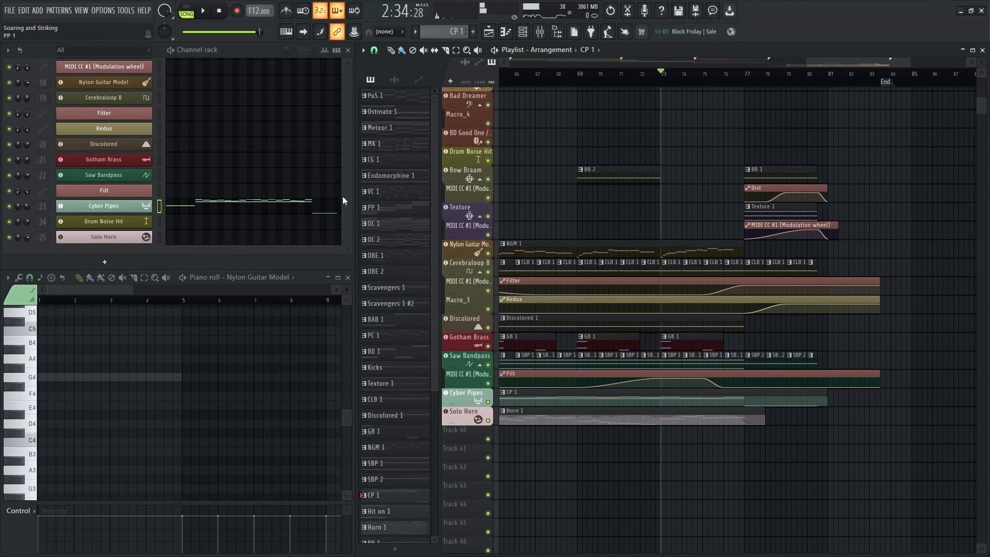
# - Select the Texture 1 pattern from its clip at bar 77 and open the Texture channel's Falcon instrument
pyautogui.scroll(3, 253, 155)
pyautogui.scroll(2, 221, 166)
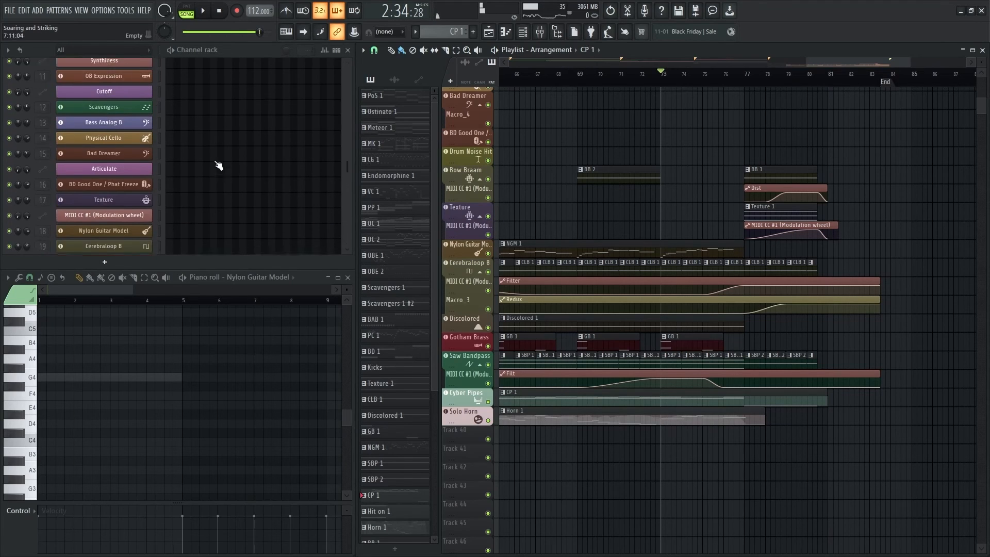
pyautogui.scroll(-1, 207, 168)
pyautogui.click(762, 212)
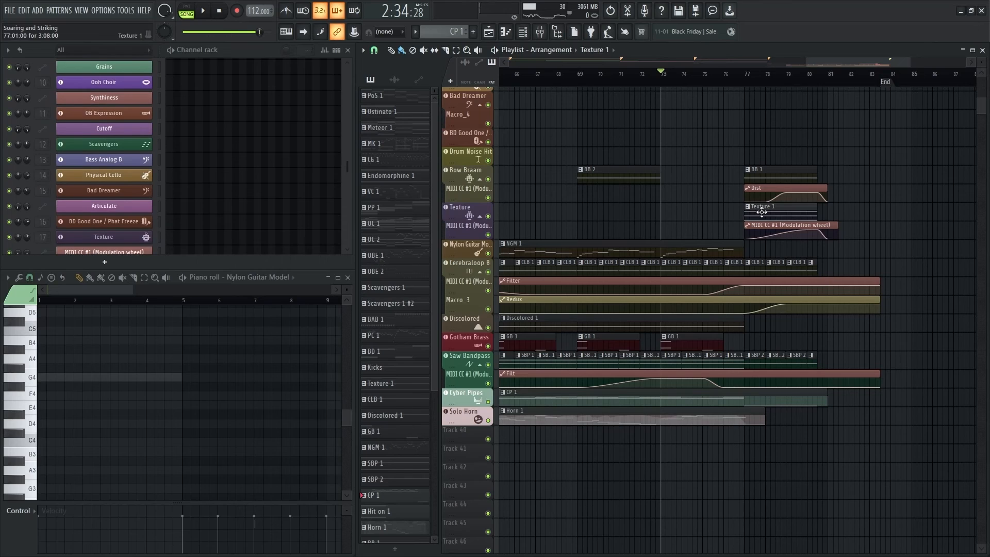
pyautogui.scroll(-1, 178, 232)
pyautogui.click(129, 193)
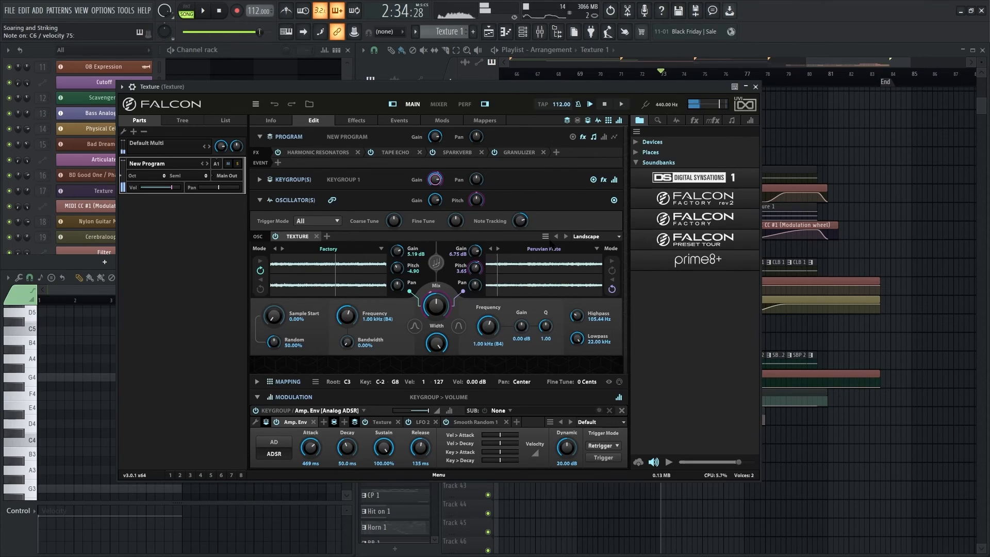
# - Check Texture's event processors and examine its effects chain from Harmonic Resonators to Granulizer
pyautogui.click(397, 122)
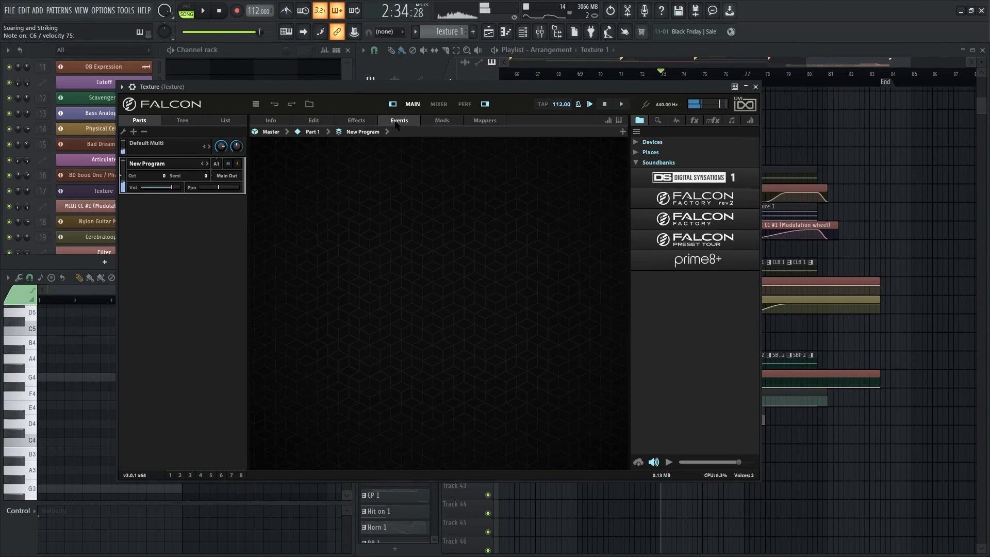
pyautogui.click(352, 120)
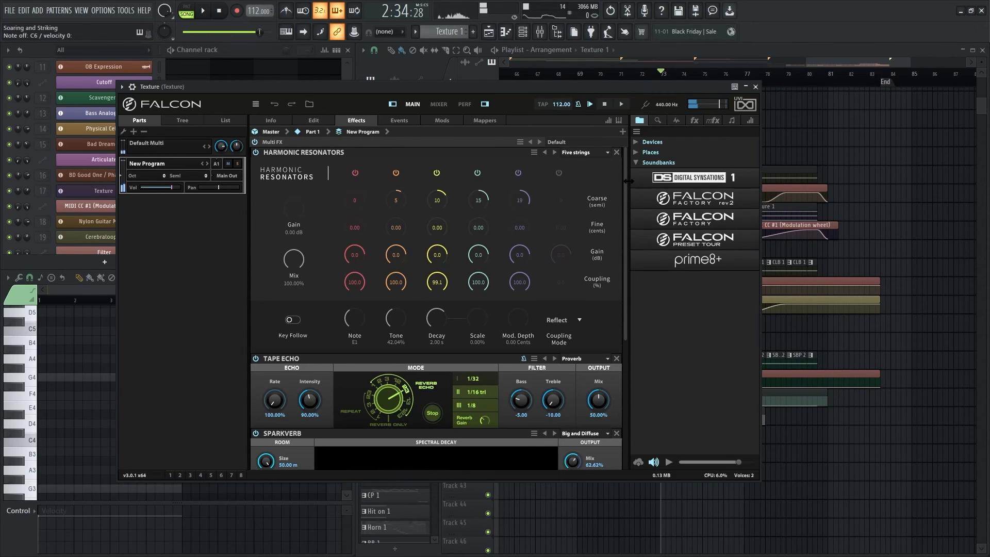
pyautogui.moveTo(627, 185); pyautogui.dragTo(623, 292)
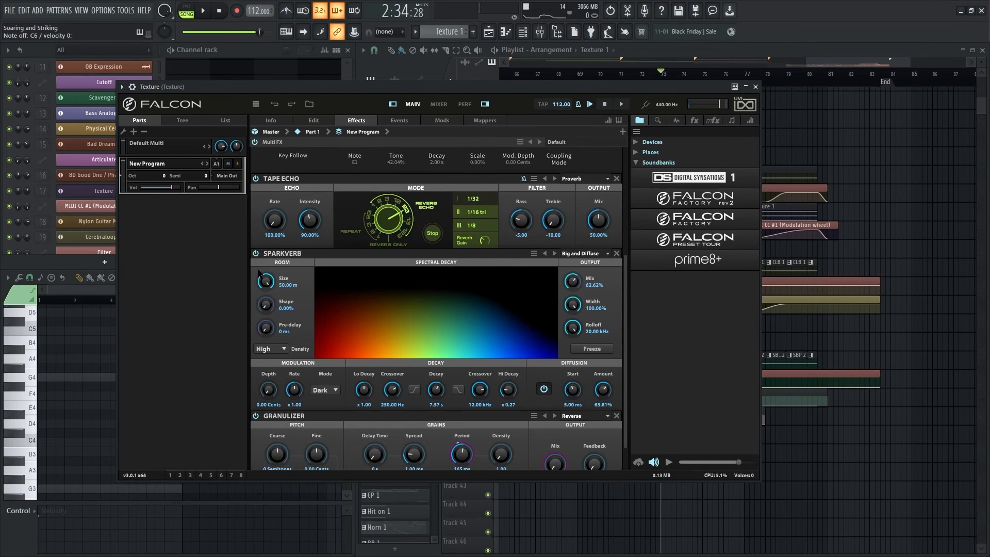
pyautogui.moveTo(626, 365); pyautogui.dragTo(617, 249)
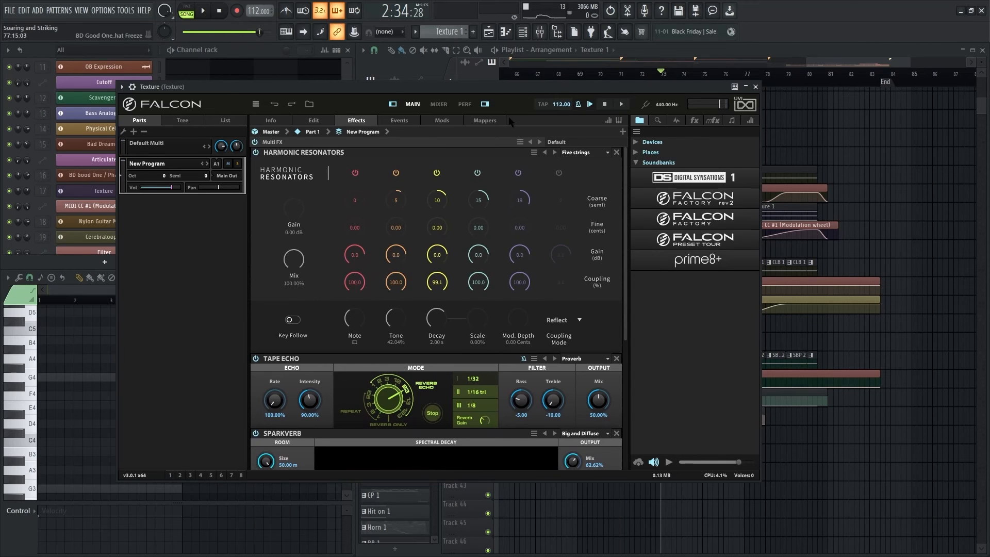
# - Return to Texture's program editor and examine the Texture oscillator with its Factory and Peruvian Flute samples
pyautogui.moveTo(529, 88); pyautogui.dragTo(423, 94)
pyautogui.click(775, 212)
pyautogui.moveTo(270, 95); pyautogui.dragTo(363, 96)
pyautogui.click(303, 129)
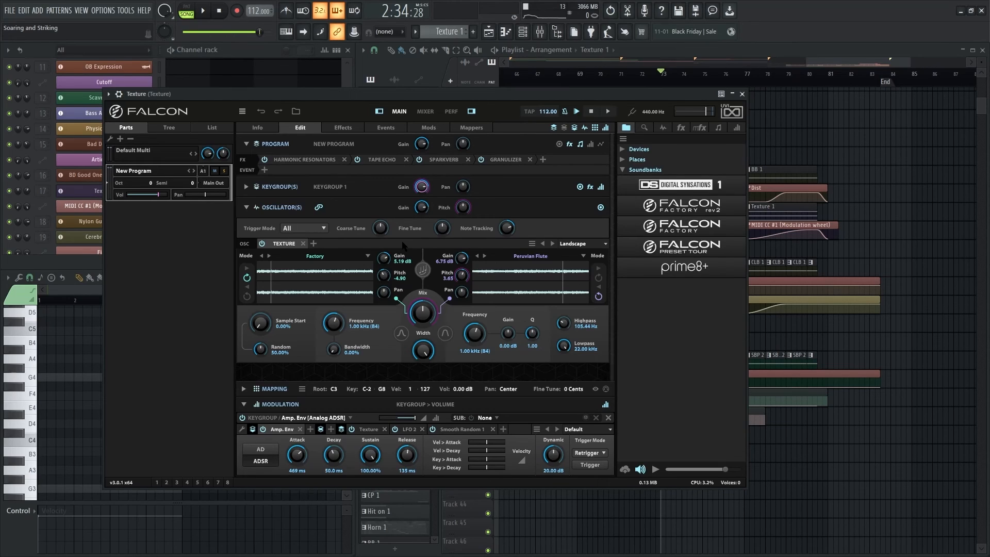
pyautogui.moveTo(430, 304)
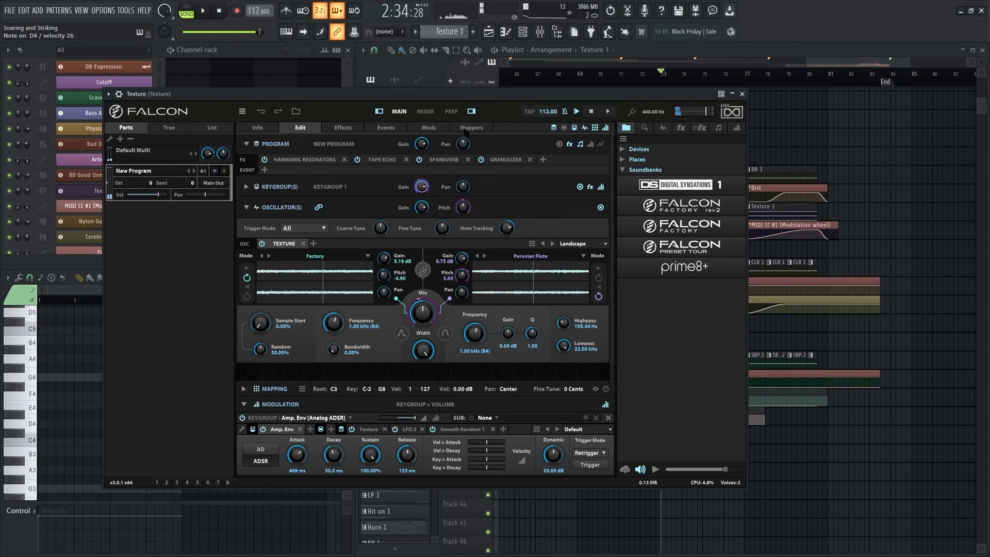
# - Compare the Texture sound with the Harmonic Resonators mix lowered to about 15% and restored to 100%
pyautogui.click(343, 128)
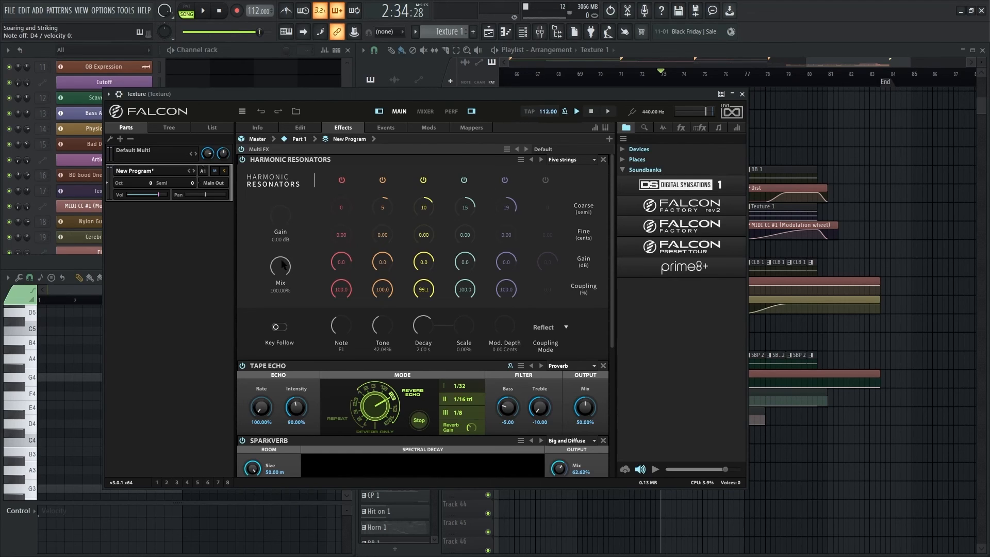
pyautogui.moveTo(281, 265); pyautogui.dragTo(279, 376)
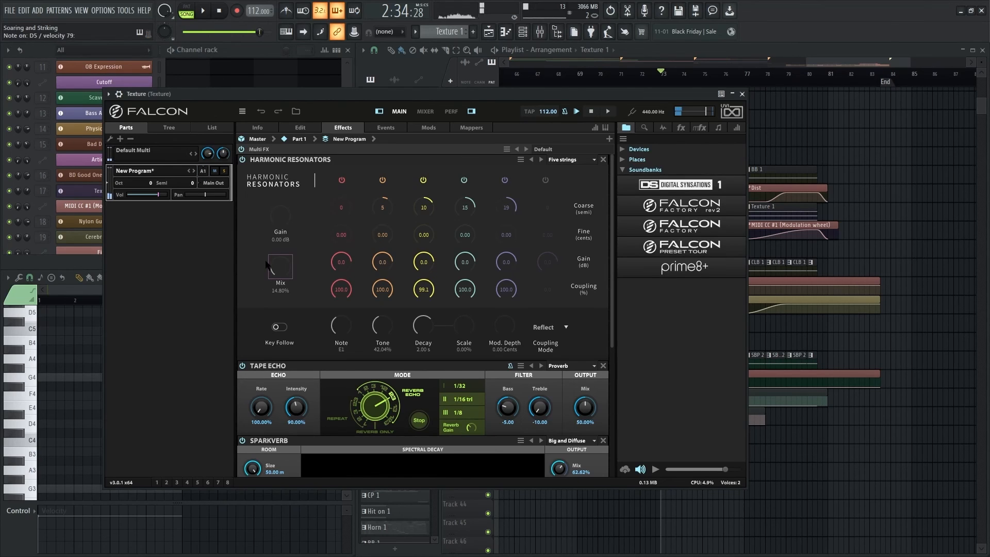
pyautogui.moveTo(279, 272); pyautogui.dragTo(267, 155)
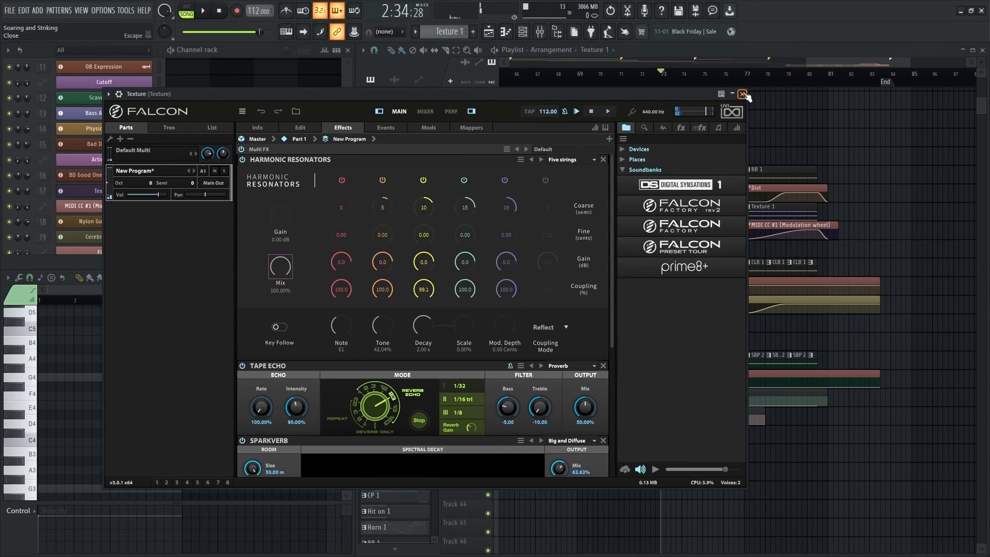
# - Solo Texture with its modulation wheel automation, play from bar 77 while viewing its effects, then stop and unsolo
pyautogui.moveTo(632, 92); pyautogui.dragTo(524, 119)
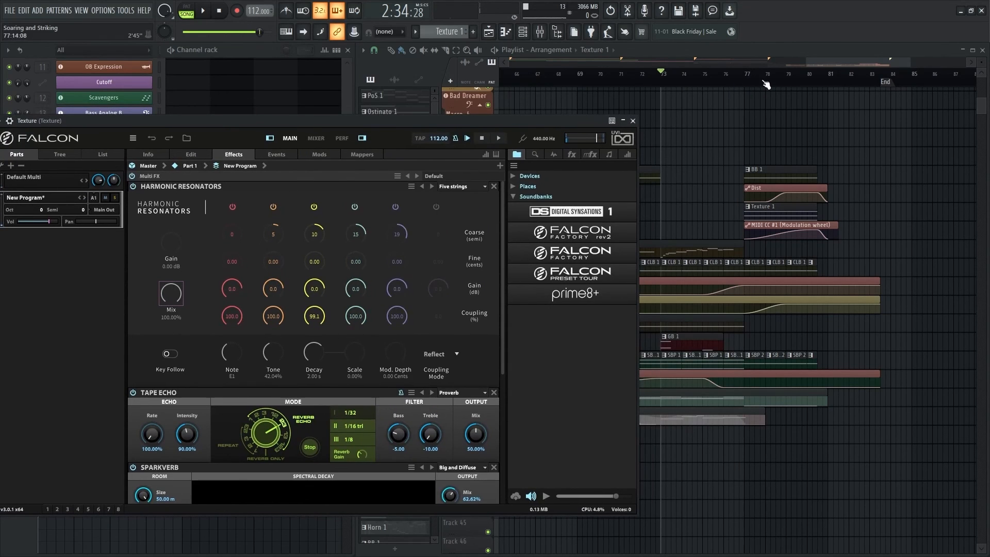
pyautogui.click(745, 82)
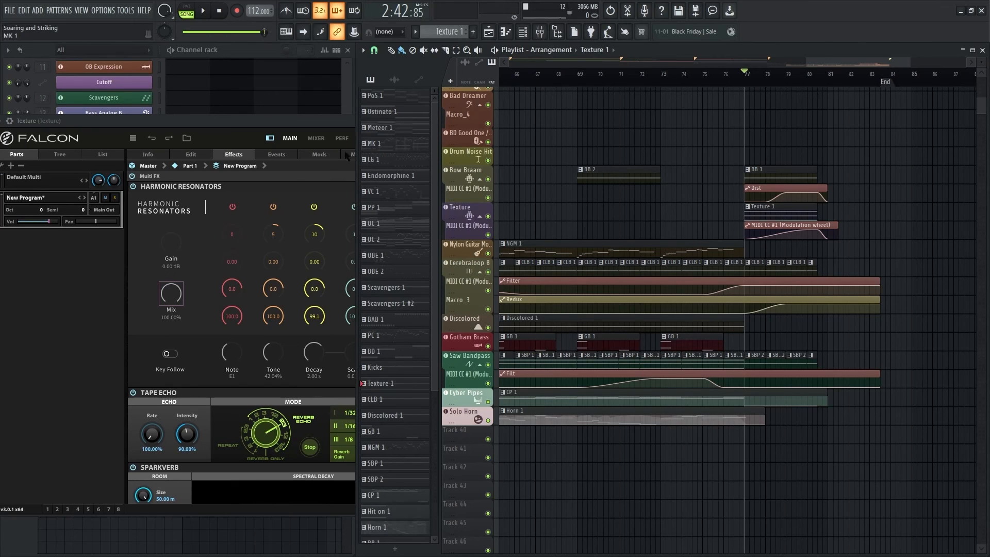
pyautogui.keyDown('ctrl'); pyautogui.click(488, 216); pyautogui.keyUp('ctrl')
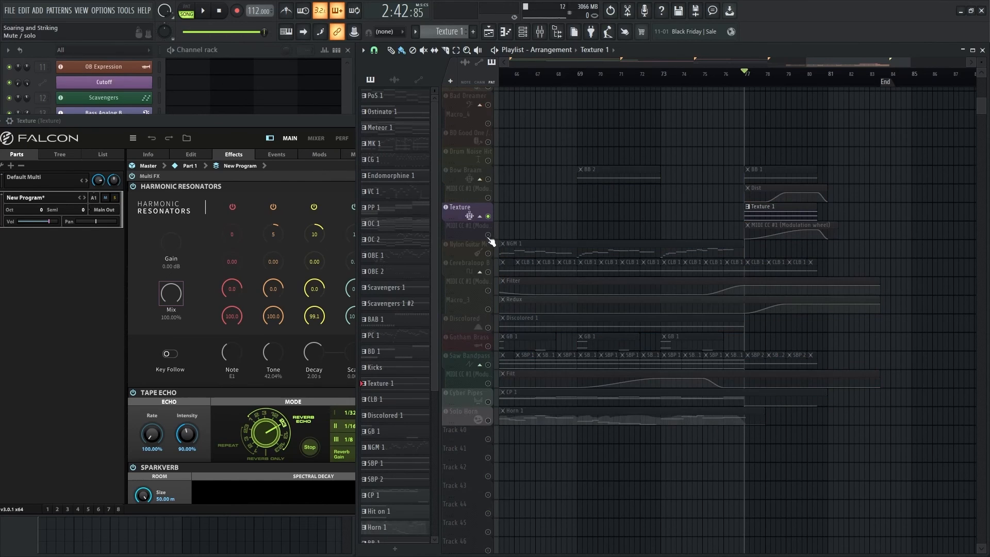
pyautogui.press('space')
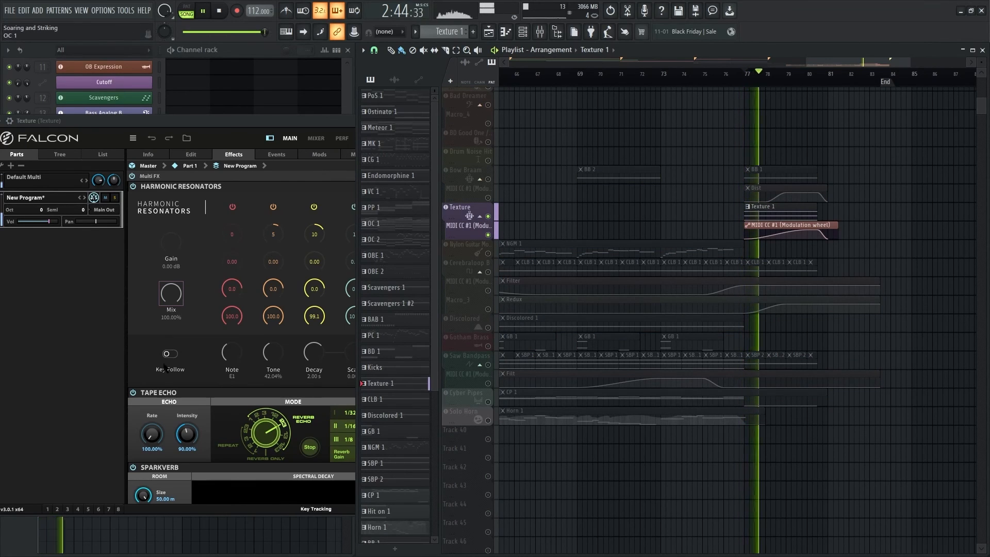
pyautogui.scroll(-2, 146, 406)
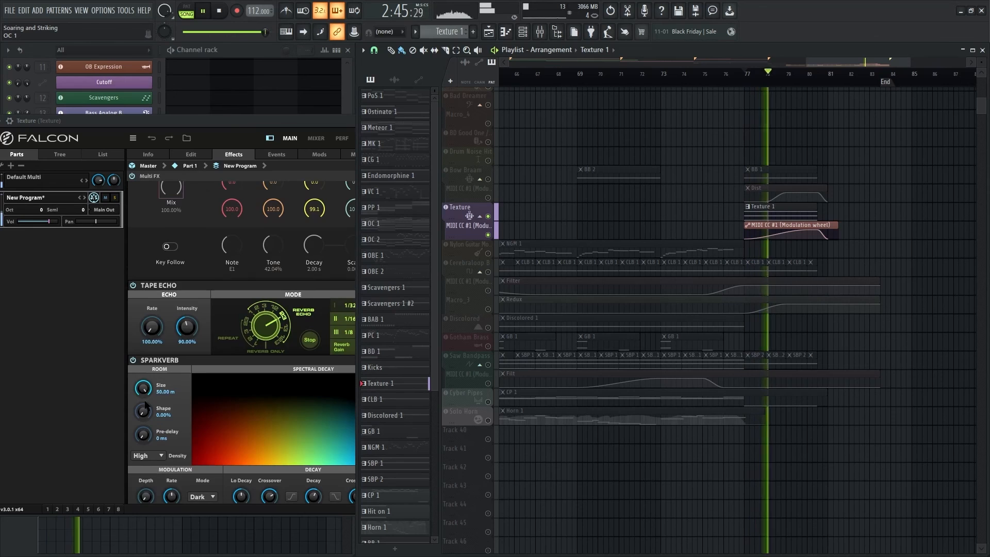
pyautogui.click(240, 122)
pyautogui.scroll(-2, 494, 406)
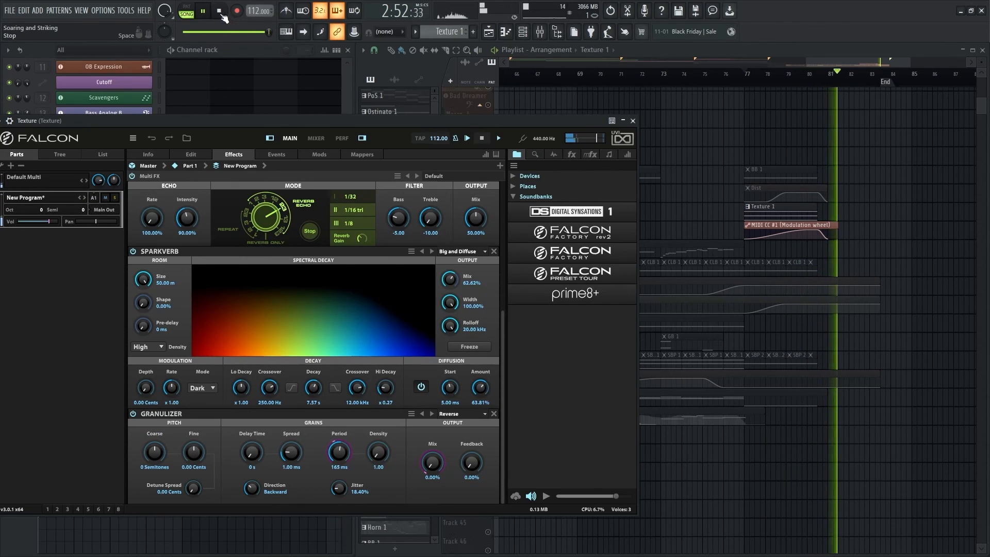
pyautogui.click(222, 14)
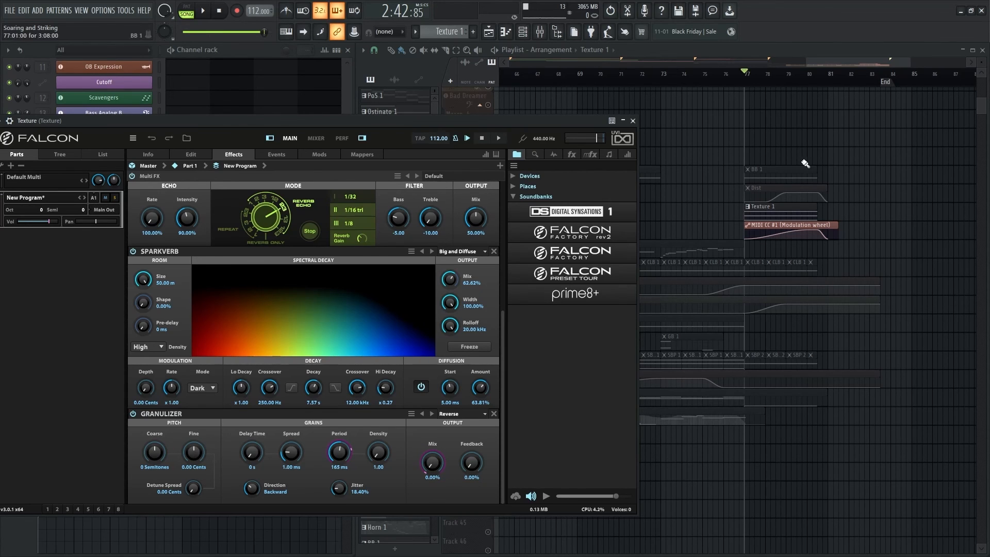
pyautogui.rightClick(820, 144)
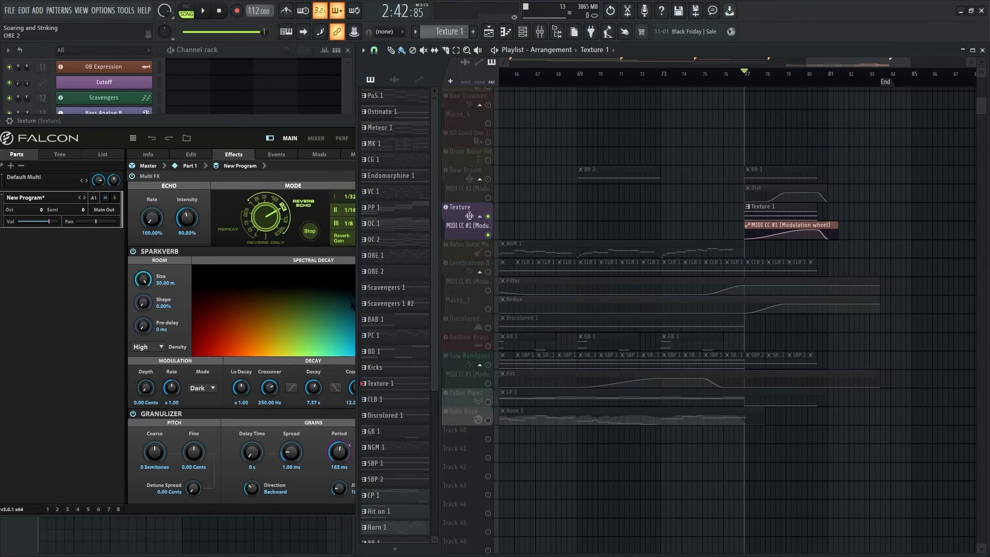
pyautogui.rightClick(488, 216)
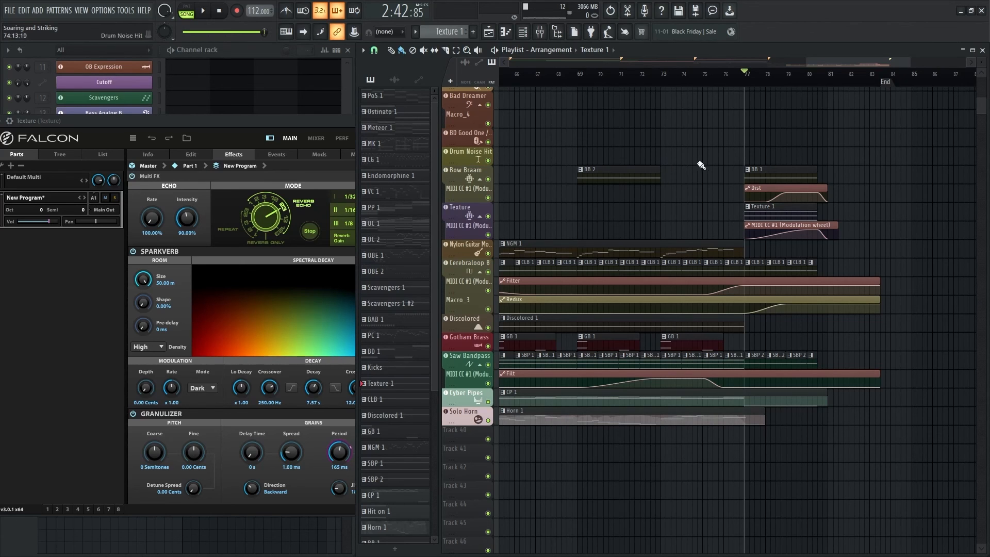
pyautogui.scroll(3, 691, 175)
pyautogui.hscroll(2, 671, 207)
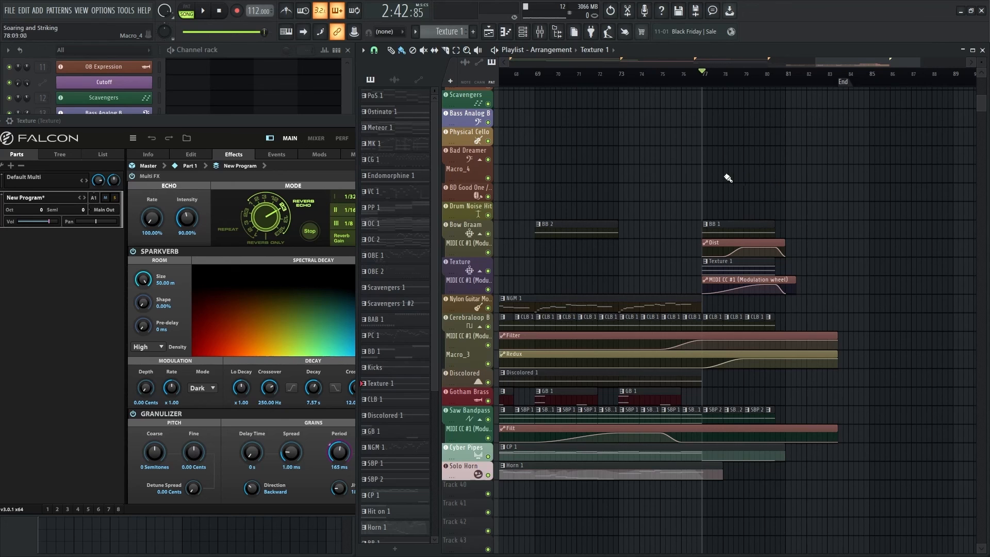
pyautogui.scroll(1, 614, 159)
pyautogui.hscroll(-6, 674, 165)
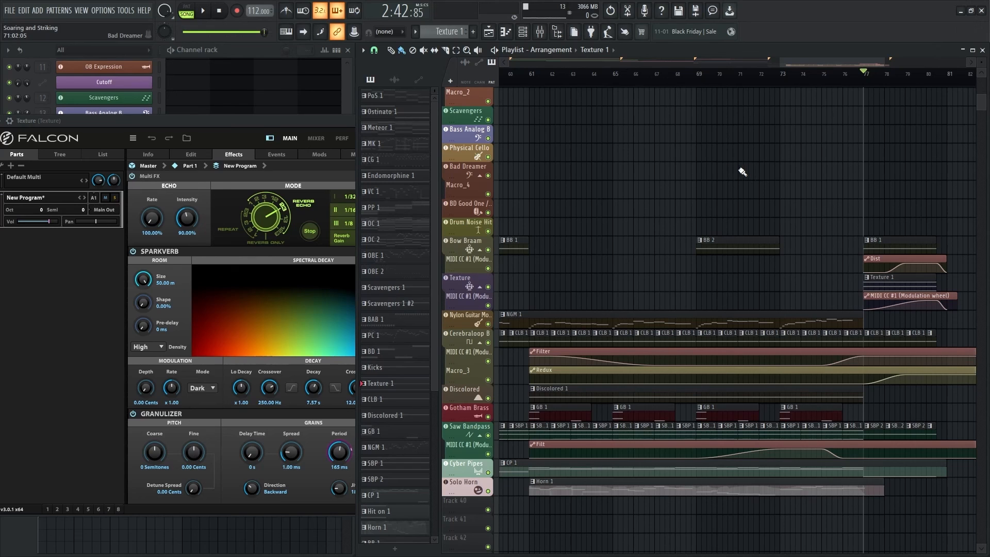
# - Show Texture's instrument tree, expand Layer 1 and Keygroup 1 down to the oscillator, and bring the playlist back into focus
pyautogui.click(59, 155)
pyautogui.moveTo(146, 120); pyautogui.dragTo(210, 111)
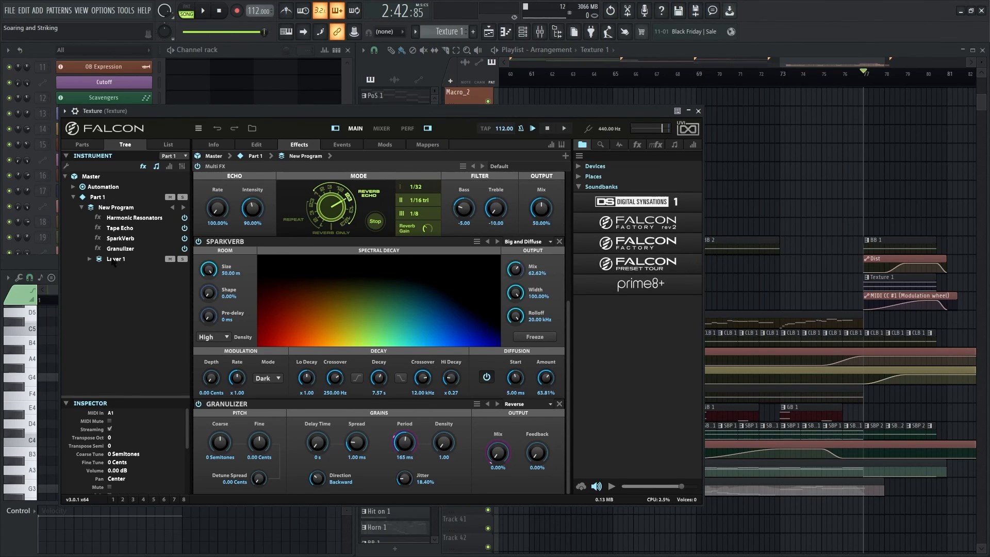
pyautogui.click(90, 259)
pyautogui.click(97, 271)
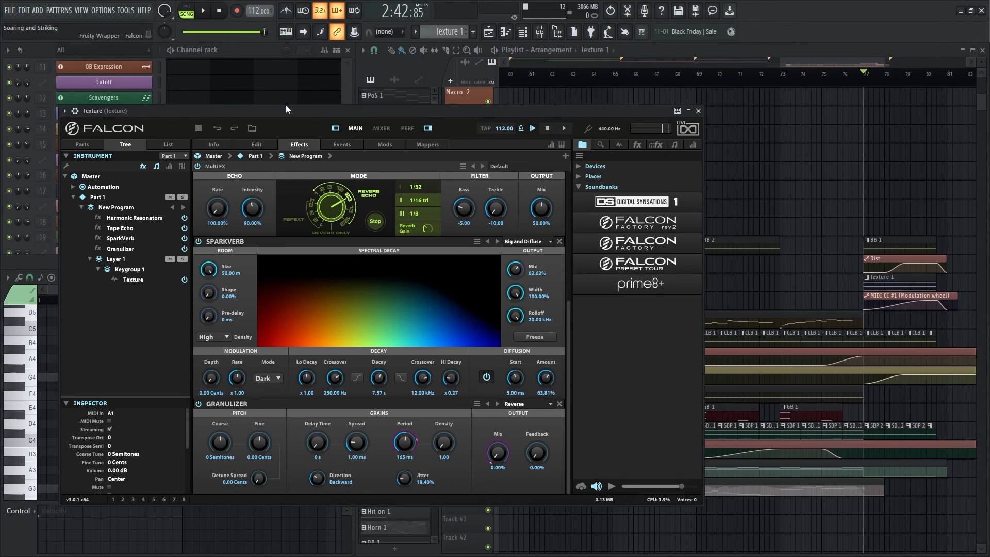
pyautogui.moveTo(300, 109); pyautogui.dragTo(319, 102)
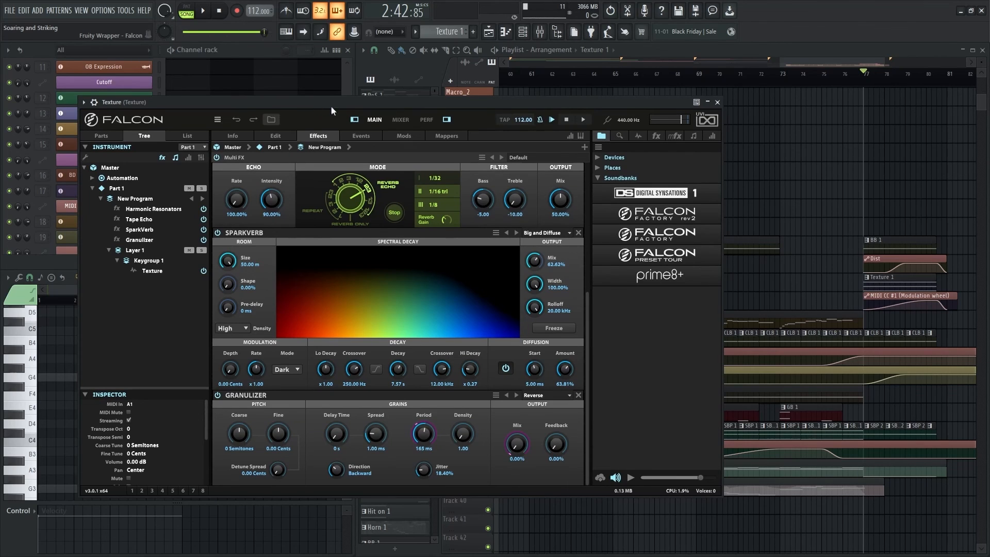
pyautogui.click(765, 48)
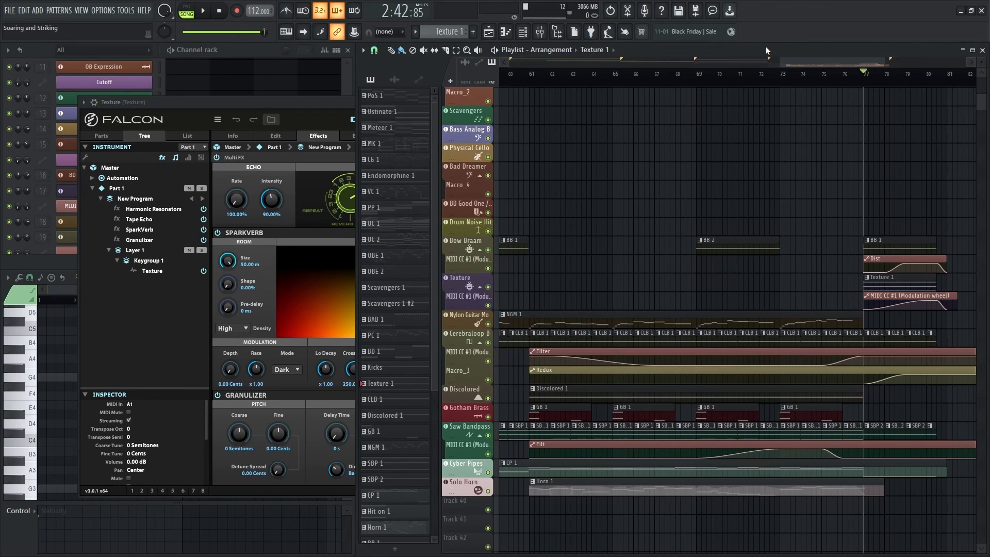